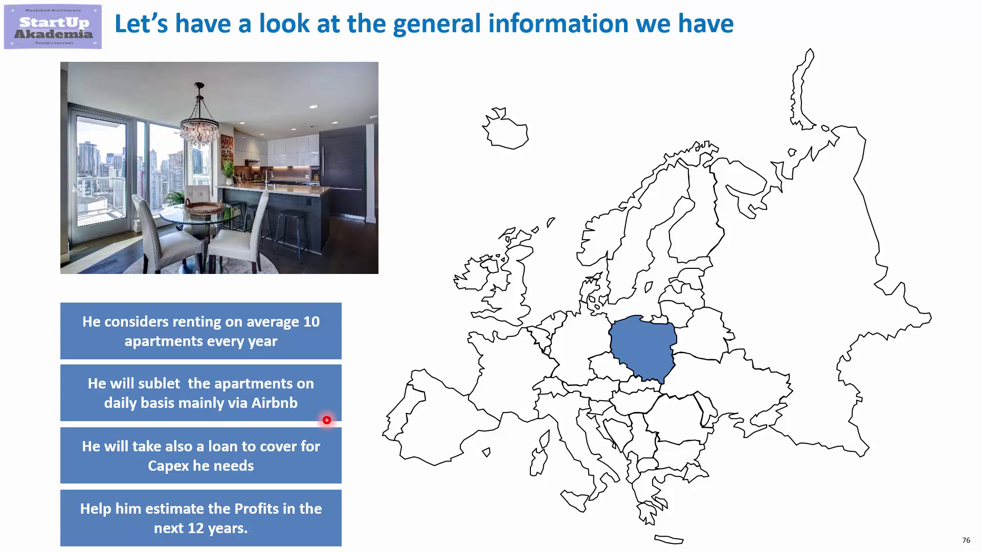
# Step: Switch to the Airbnb workbook in Excel and review the Master sheet's table of contents, from the single-apartment model to the whole-chain model
pyautogui.hotkey('alt', 'Tab')
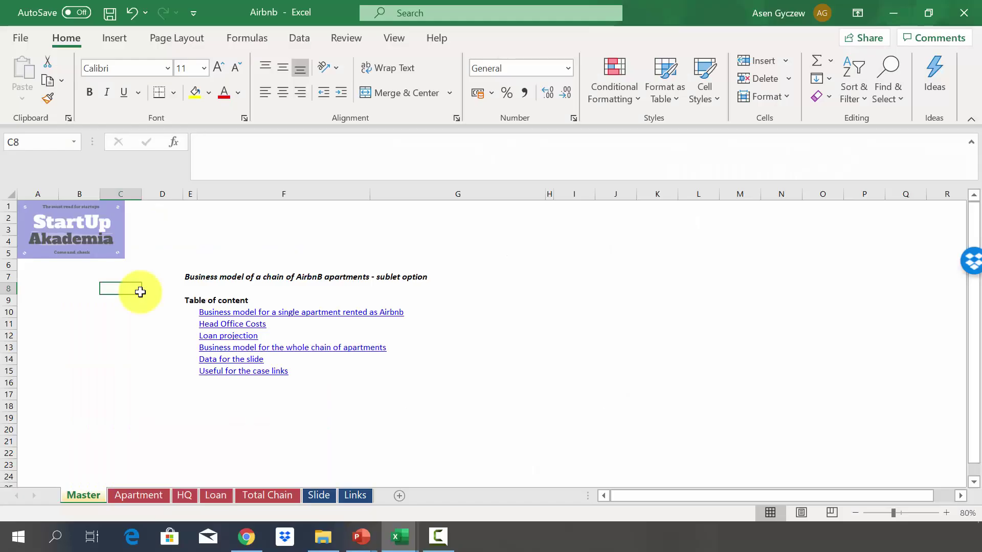
pyautogui.click(212, 226)
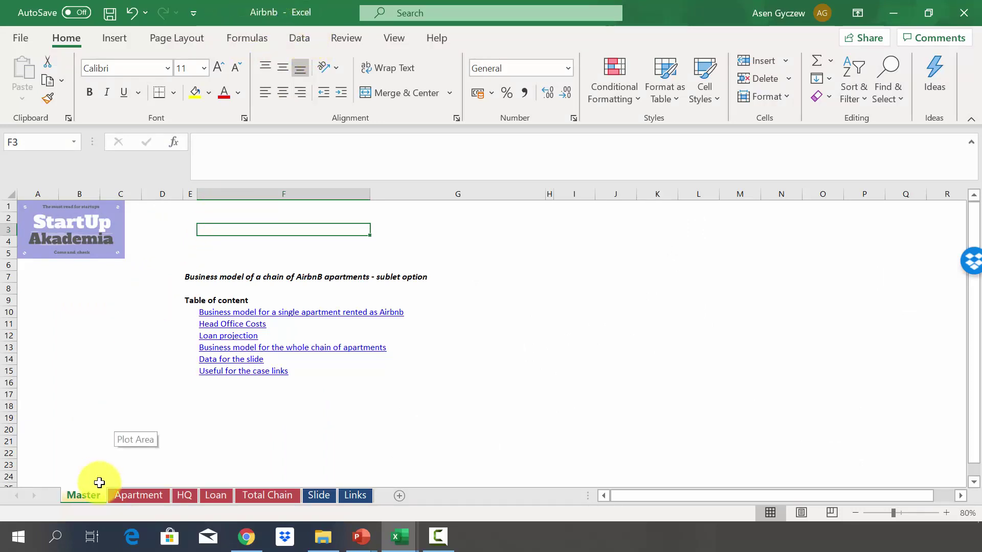
pyautogui.click(210, 194)
pyautogui.click(130, 335)
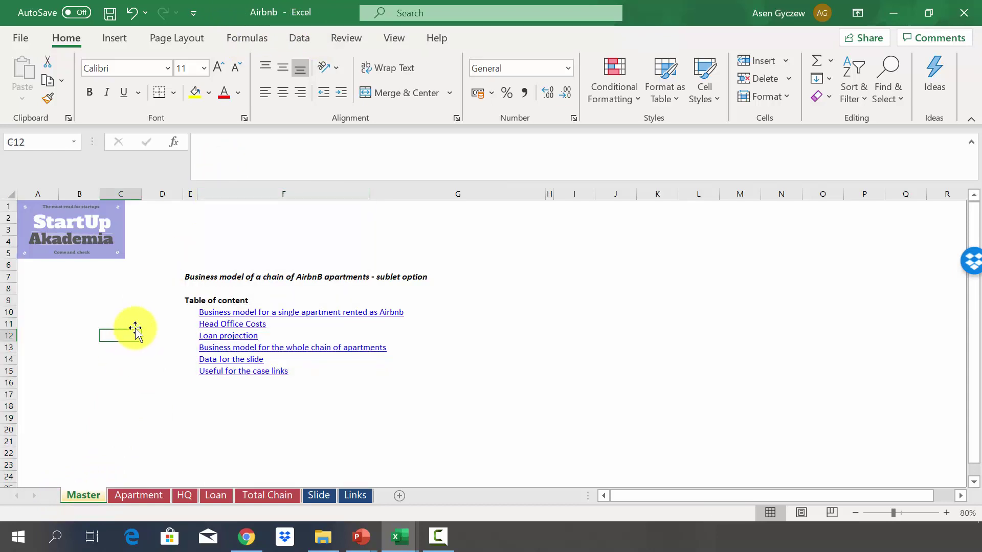
pyautogui.click(7, 313)
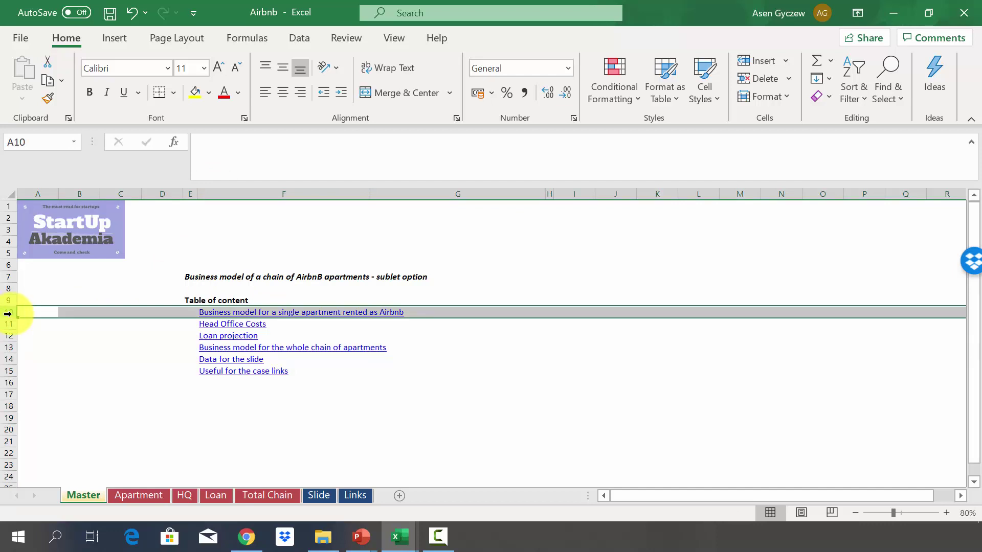
pyautogui.click(8, 323)
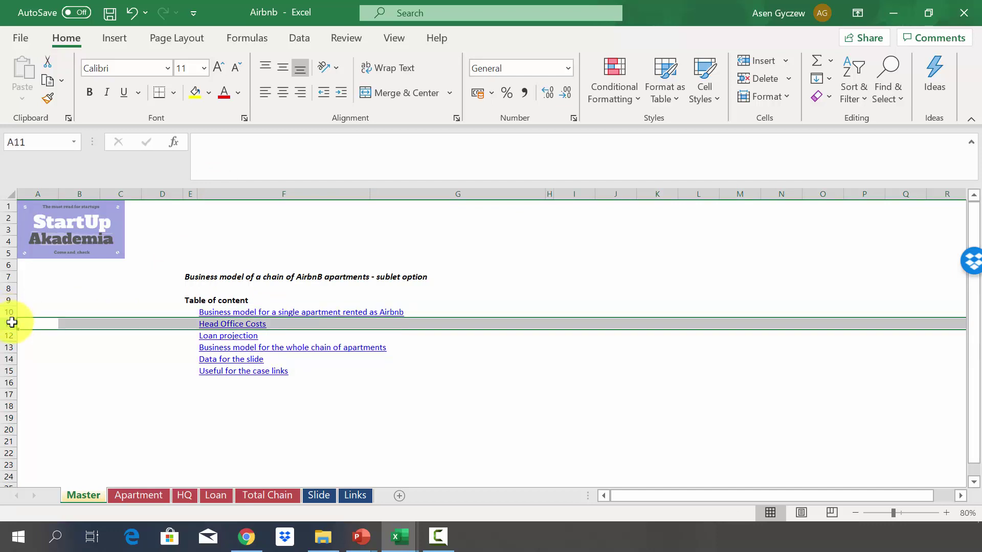
pyautogui.click(9, 336)
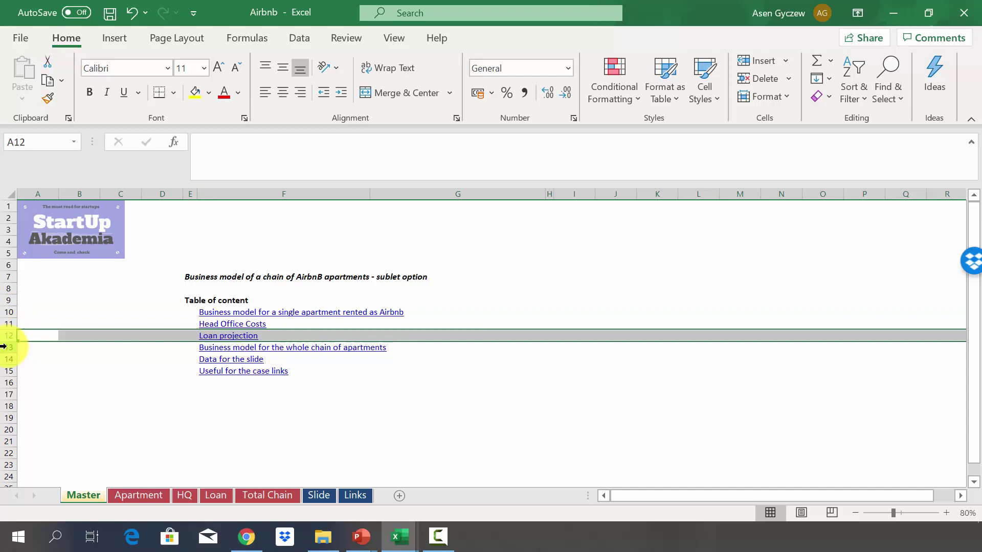
pyautogui.click(8, 346)
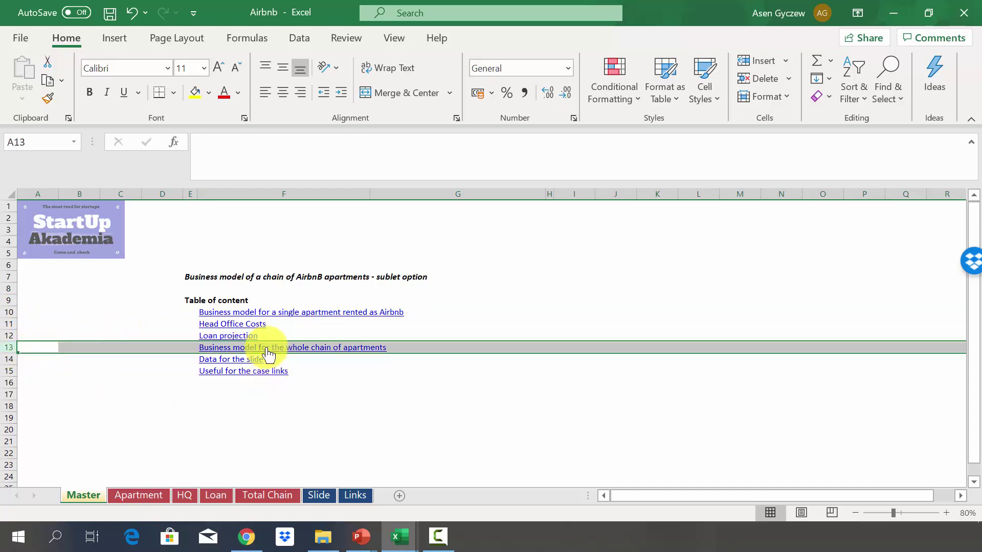
pyautogui.click(137, 326)
# Step: Open the Apartment sheet and examine the Revenues from renting, # of nights sold and Average Daily Rate rows
pyautogui.click(132, 496)
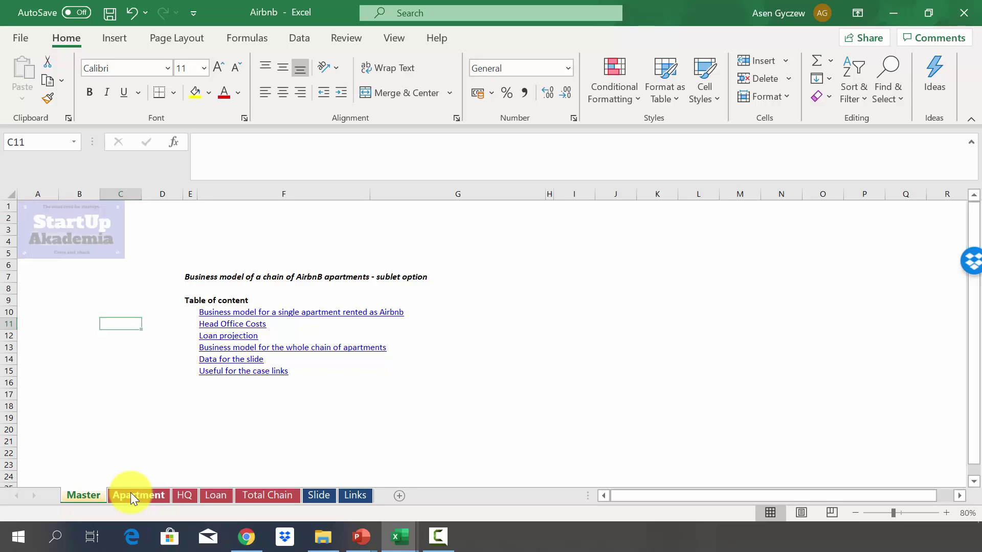
pyautogui.click(174, 340)
pyautogui.click(28, 261)
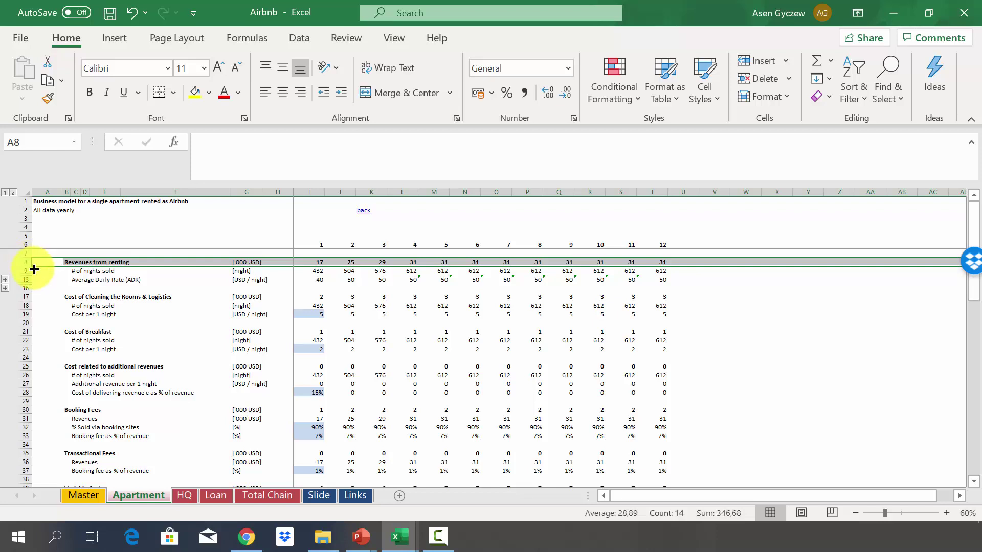
pyautogui.click(26, 270)
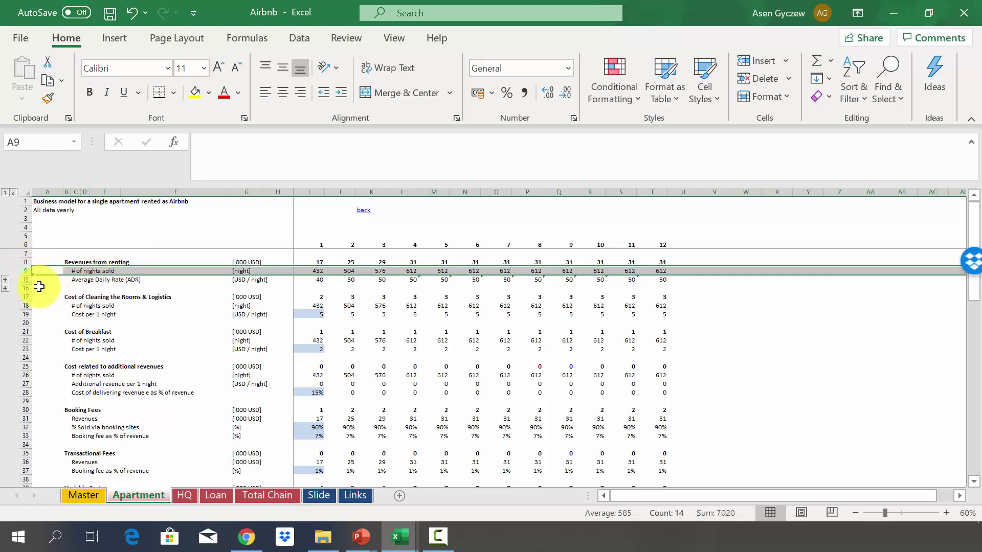
pyautogui.click(21, 279)
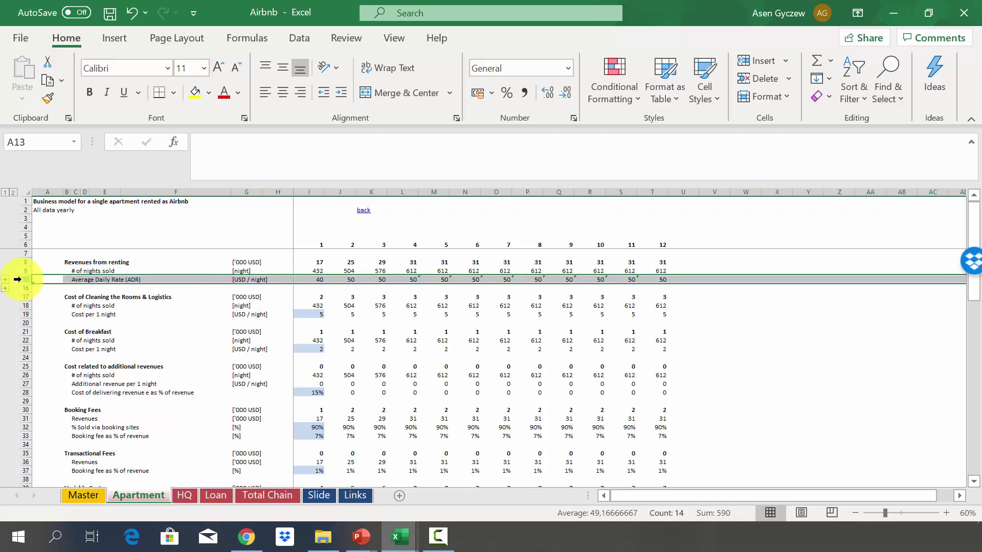
# Step: Expand the nights-sold breakdown, inspect its rooms, days per period and occupancy rate rows and the year 1 formula, and collapse it again
pyautogui.click(5, 280)
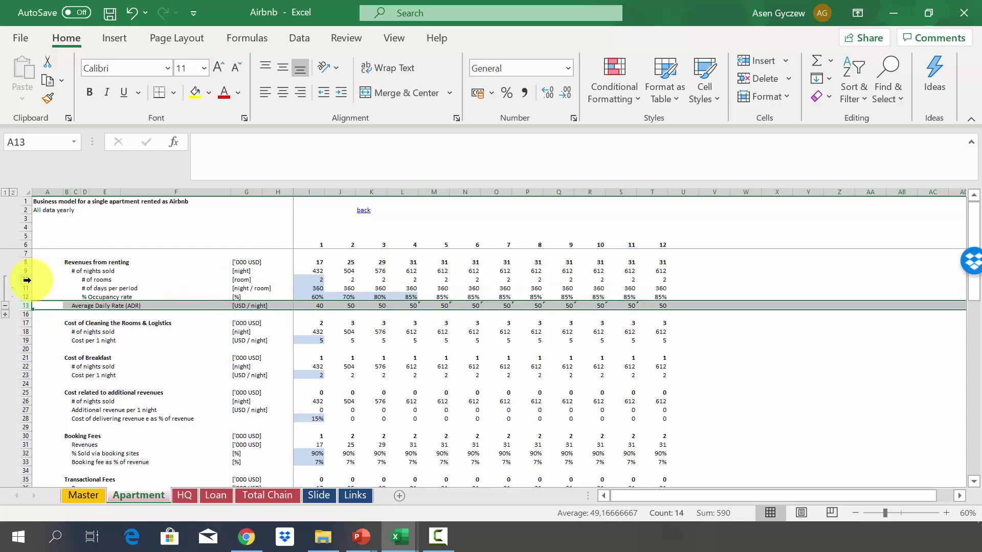
pyautogui.click(27, 280)
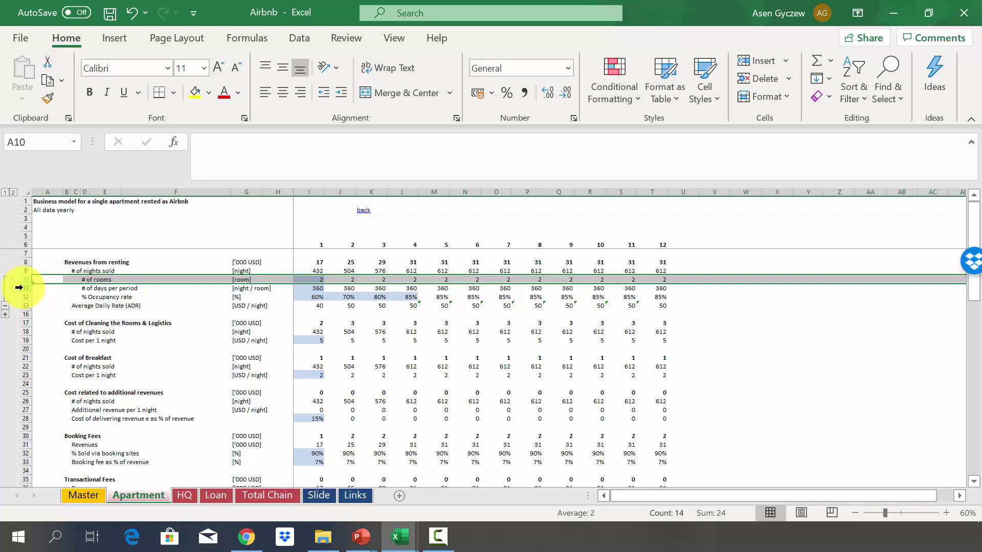
pyautogui.click(19, 288)
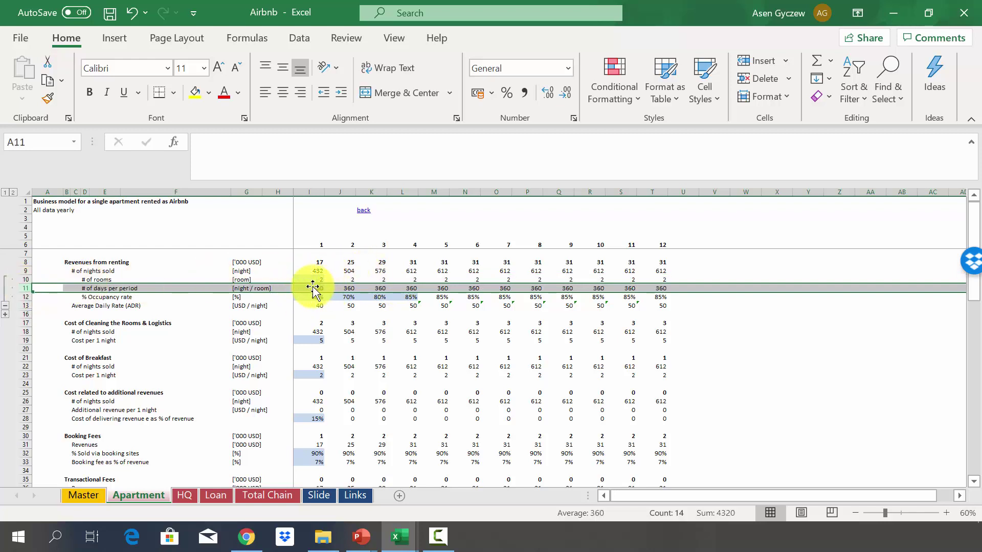
pyautogui.click(21, 296)
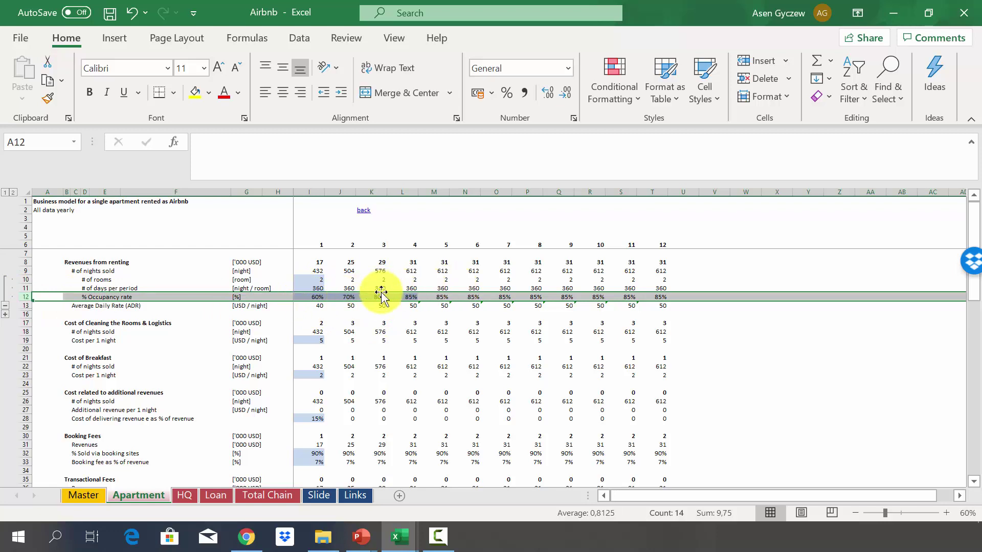
pyautogui.click(309, 271)
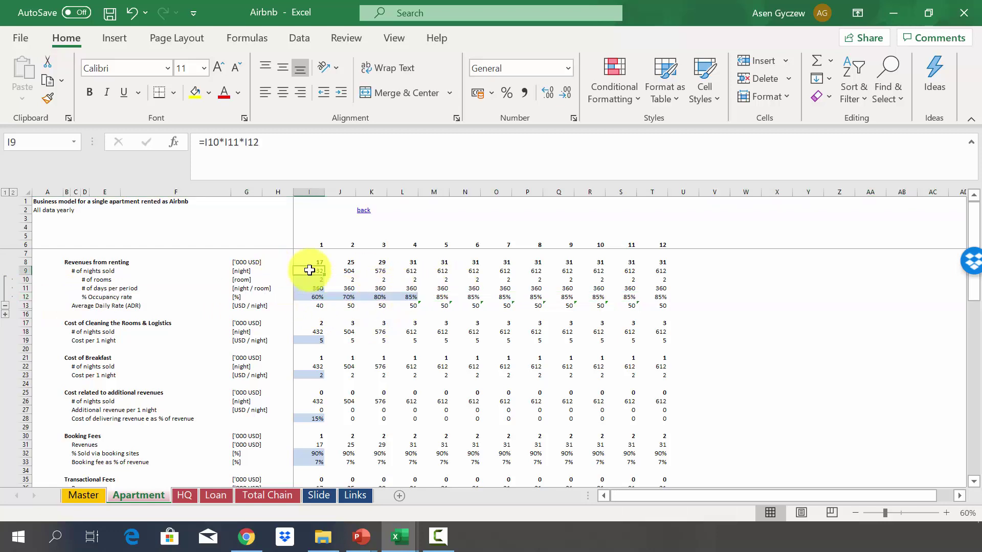
pyautogui.click(6, 308)
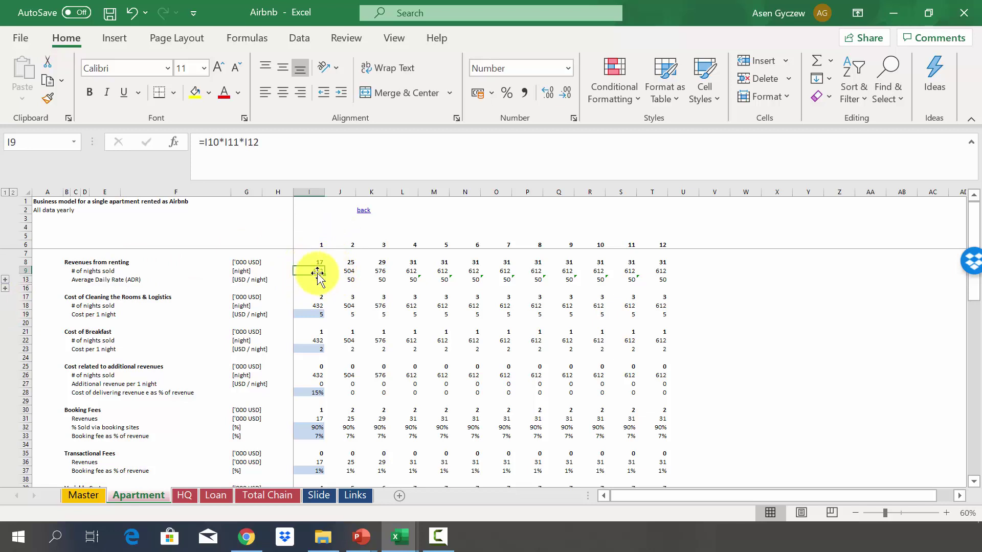
# Step: Examine the nights sold and the whole column for year 4, along with the Average Daily Rate line
pyautogui.click(395, 271)
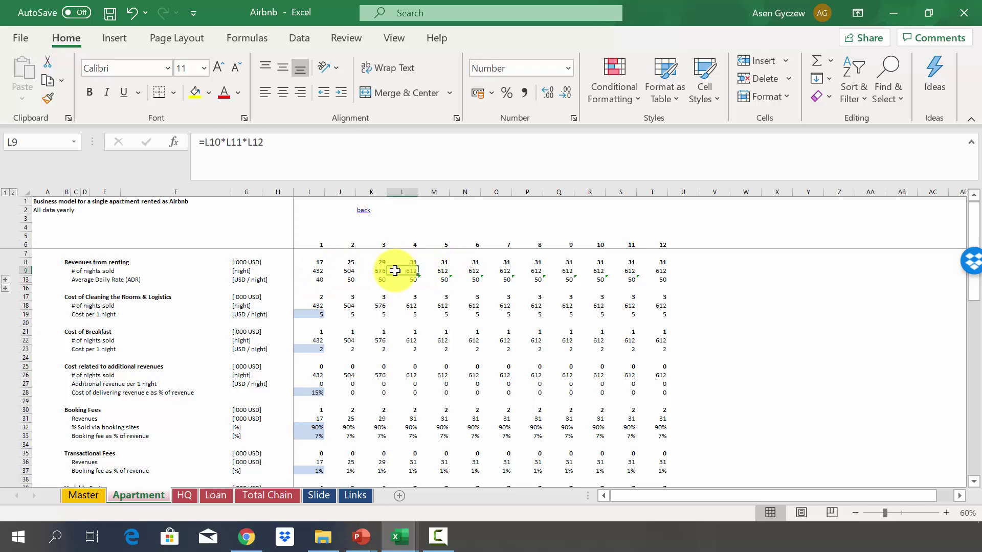
pyautogui.click(407, 188)
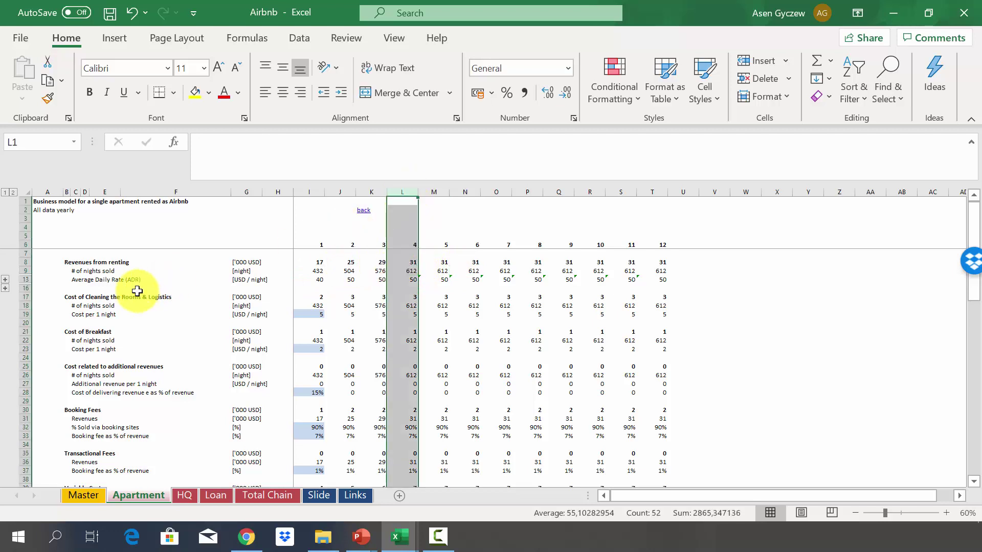
pyautogui.click(70, 278)
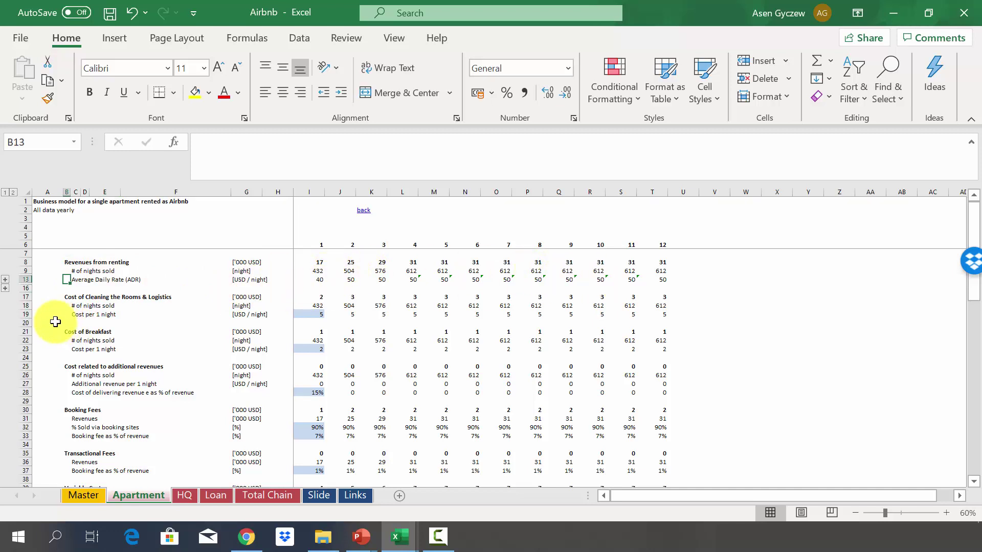
# Step: Examine the cost rows for cleaning and logistics, breakfast, and additional revenues, including their nights sold and per-night drivers
pyautogui.click(31, 297)
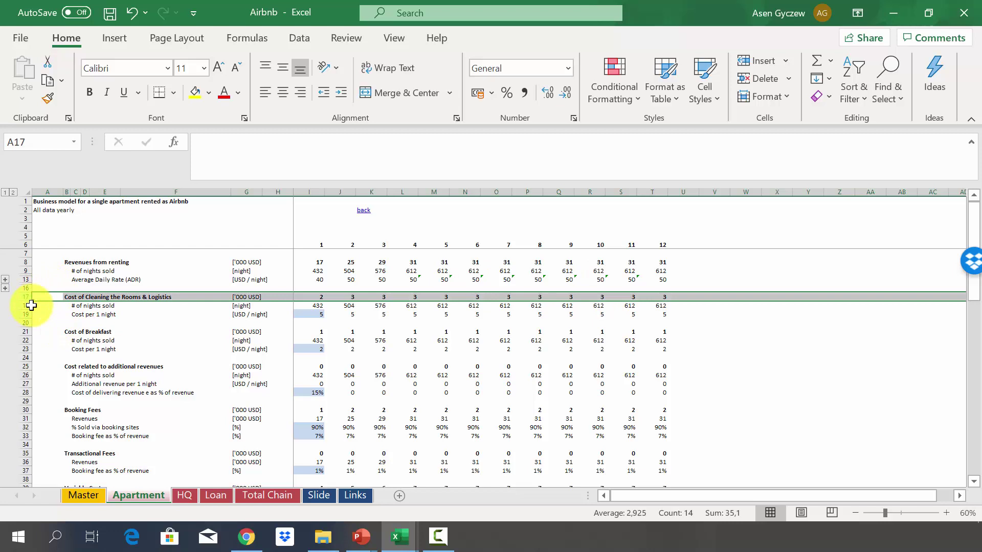
pyautogui.click(26, 306)
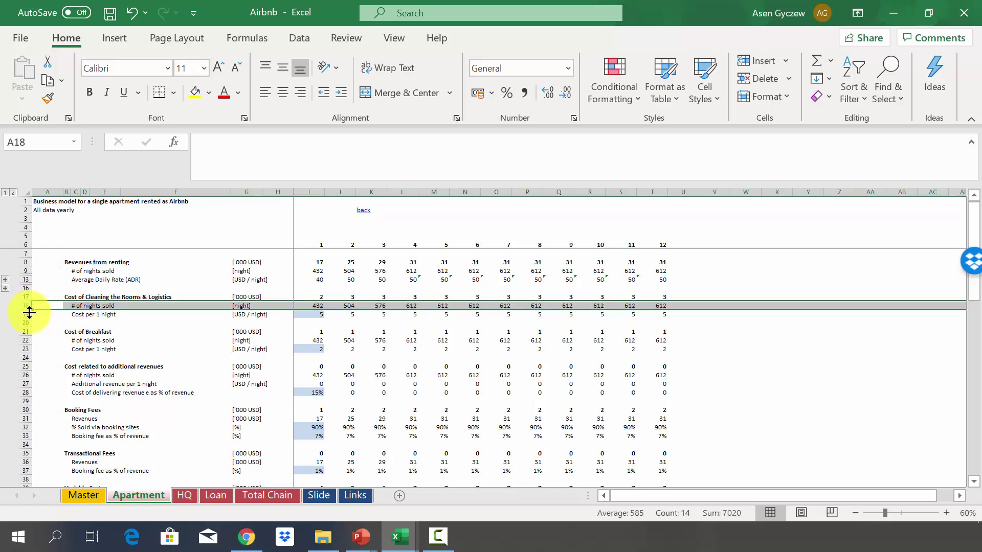
pyautogui.click(29, 314)
pyautogui.click(21, 332)
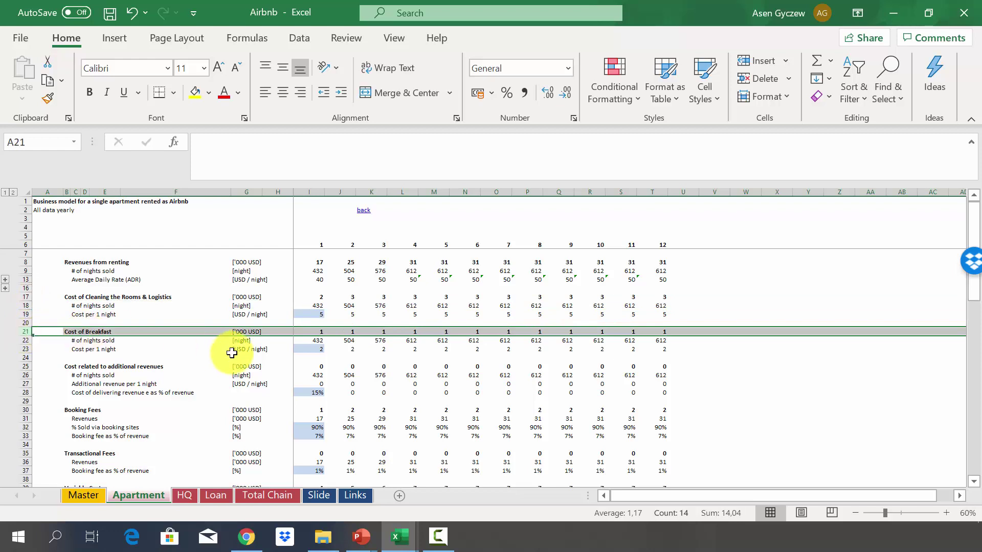
pyautogui.click(24, 341)
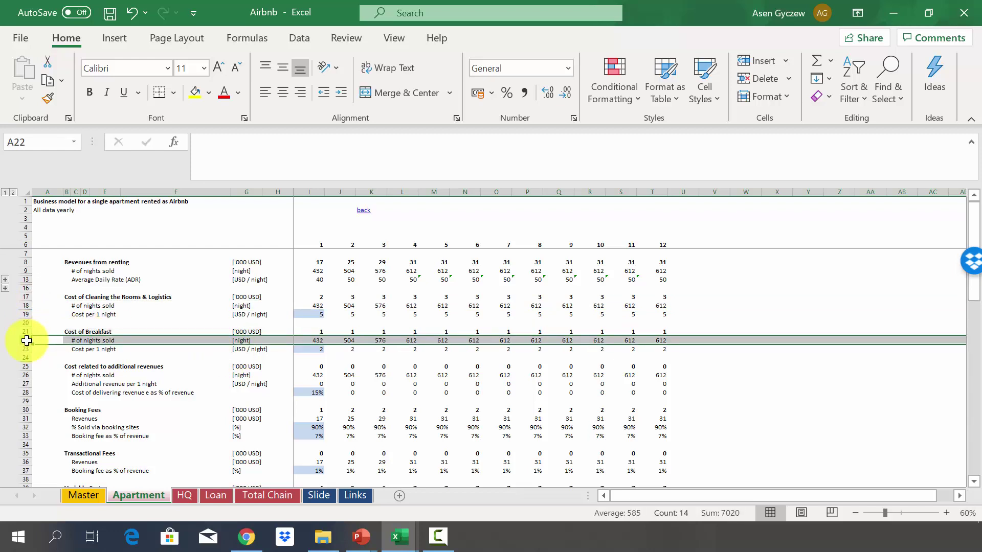
pyautogui.click(25, 350)
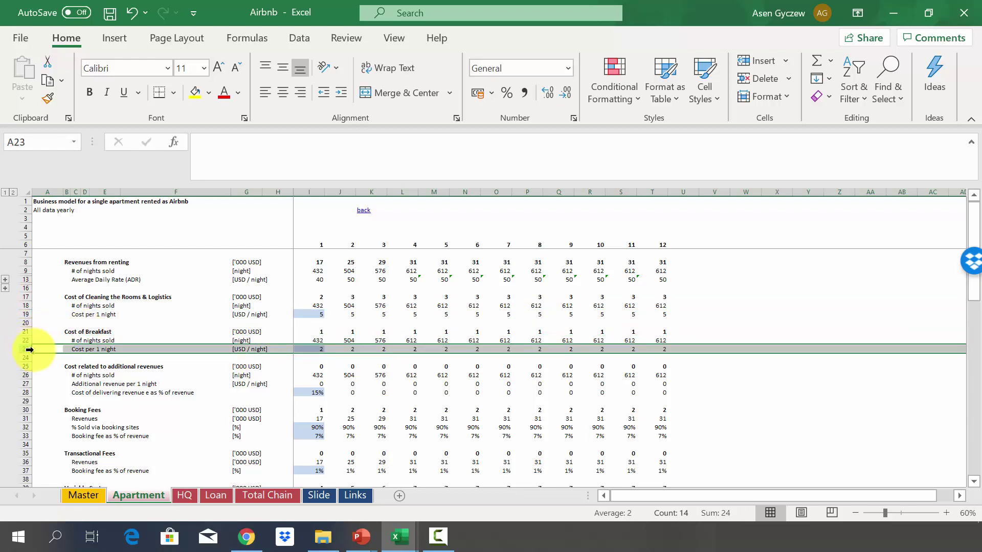
pyautogui.click(26, 366)
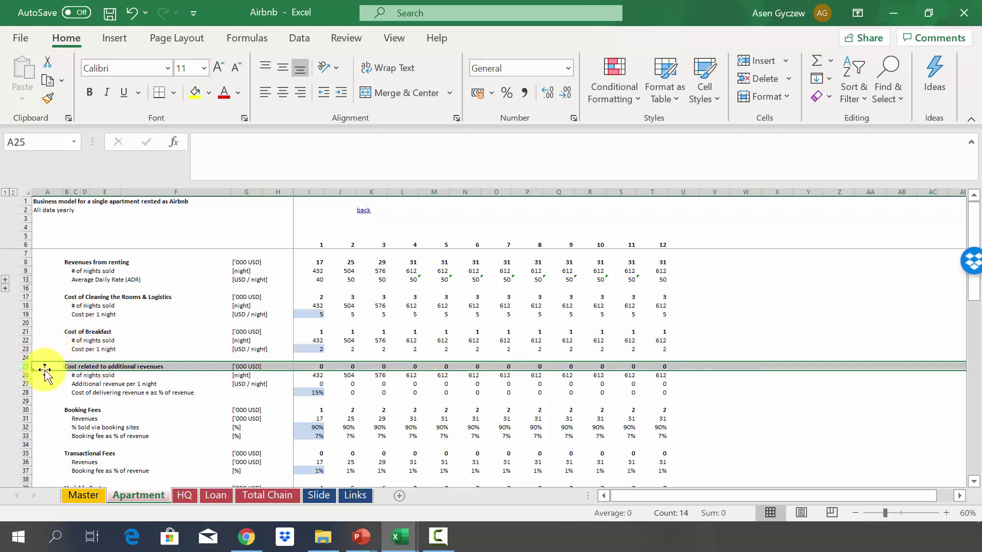
pyautogui.click(18, 385)
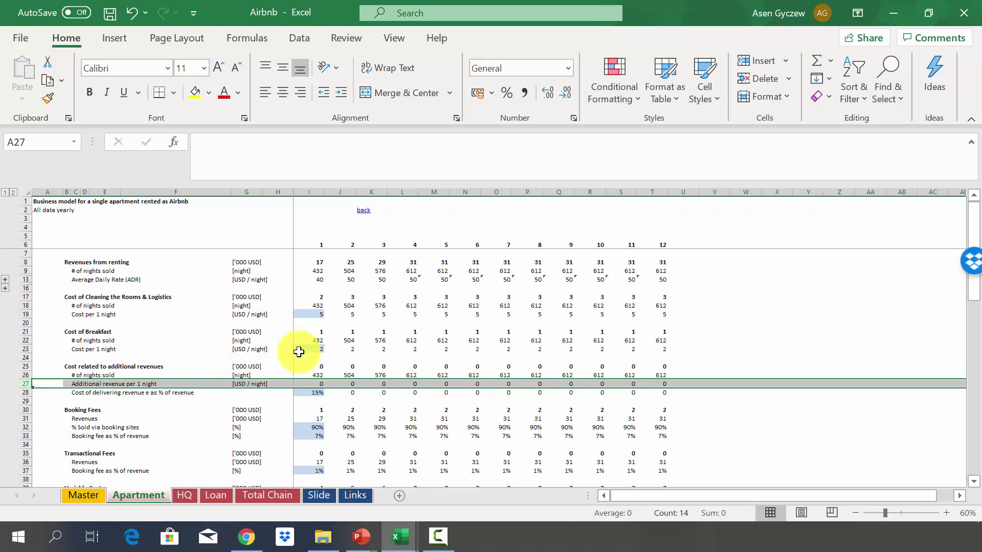
# Step: Examine the Booking Fees section with its revenues, % sold via booking sites and booking fee percentage rows
pyautogui.click(22, 412)
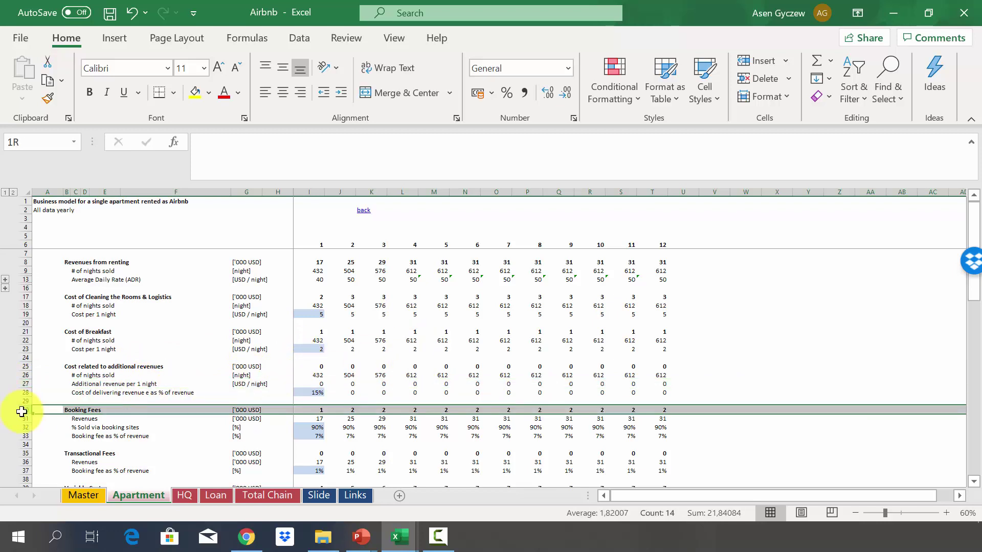
pyautogui.scroll(-4, 108, 367)
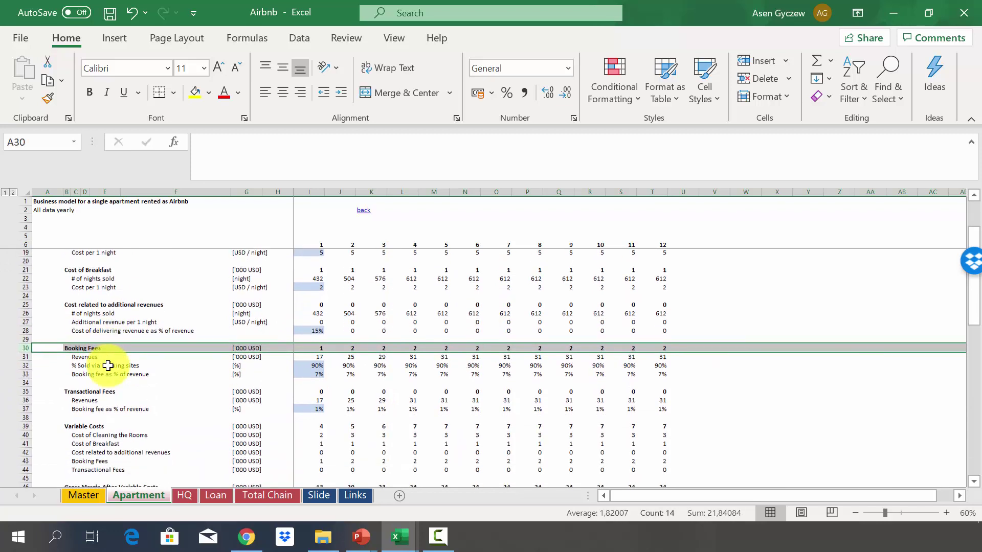
pyautogui.click(23, 358)
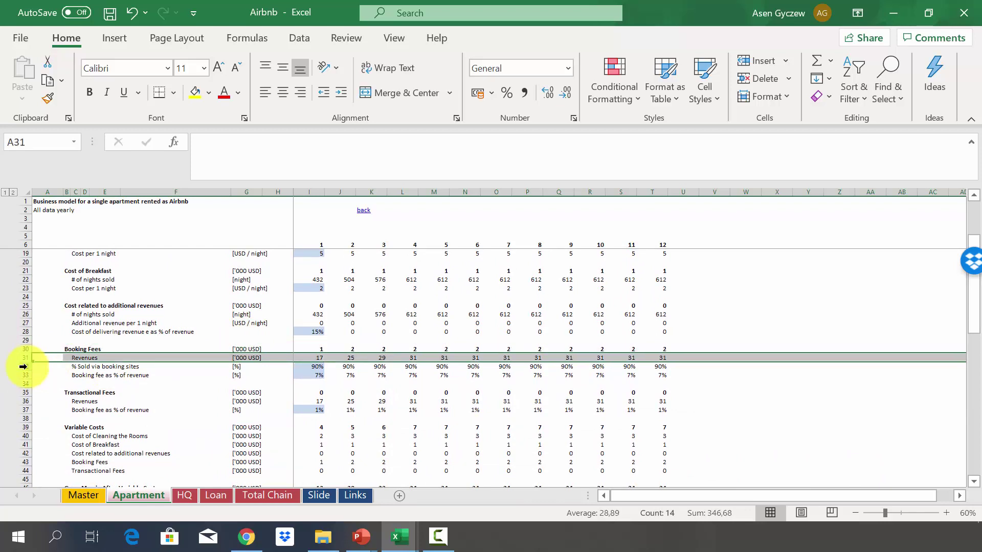
pyautogui.click(26, 366)
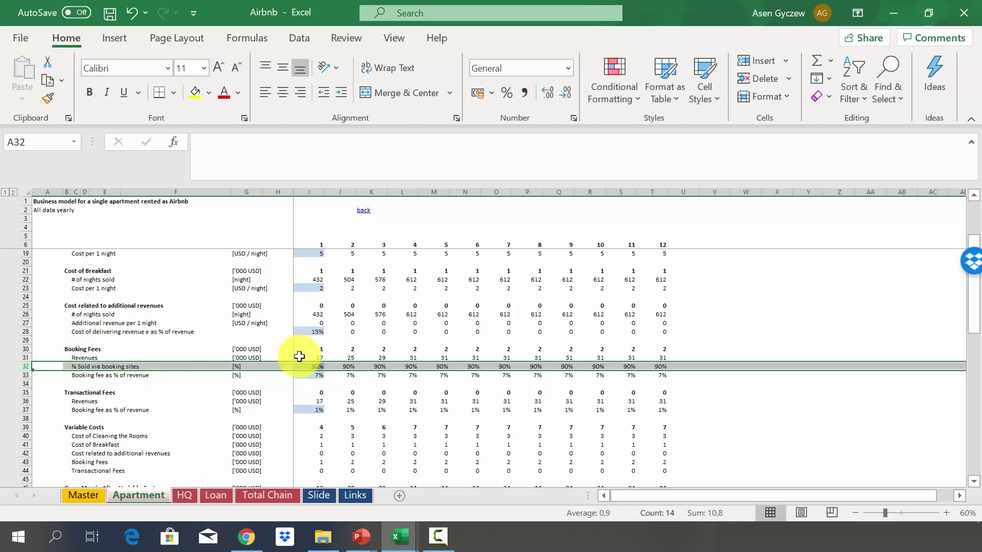
pyautogui.click(23, 375)
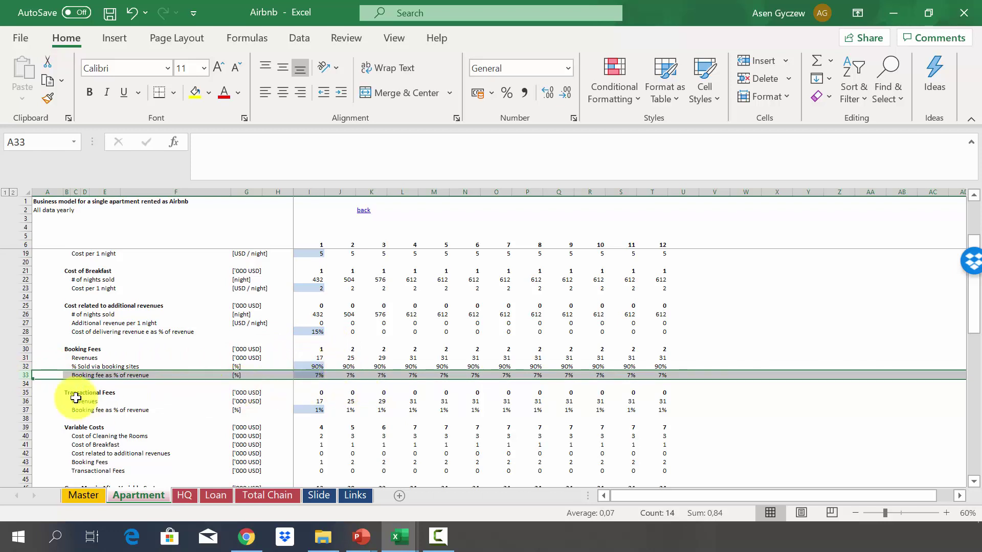
# Step: Examine the Transactional Fees section and its fee percentage, along with the Variable Costs summary below it
pyautogui.click(23, 393)
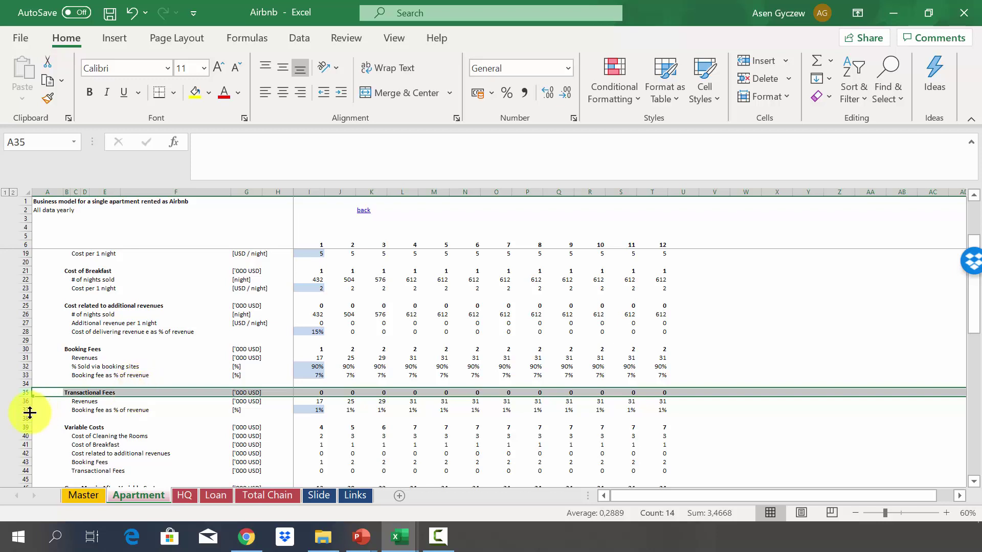
pyautogui.click(22, 410)
pyautogui.click(127, 427)
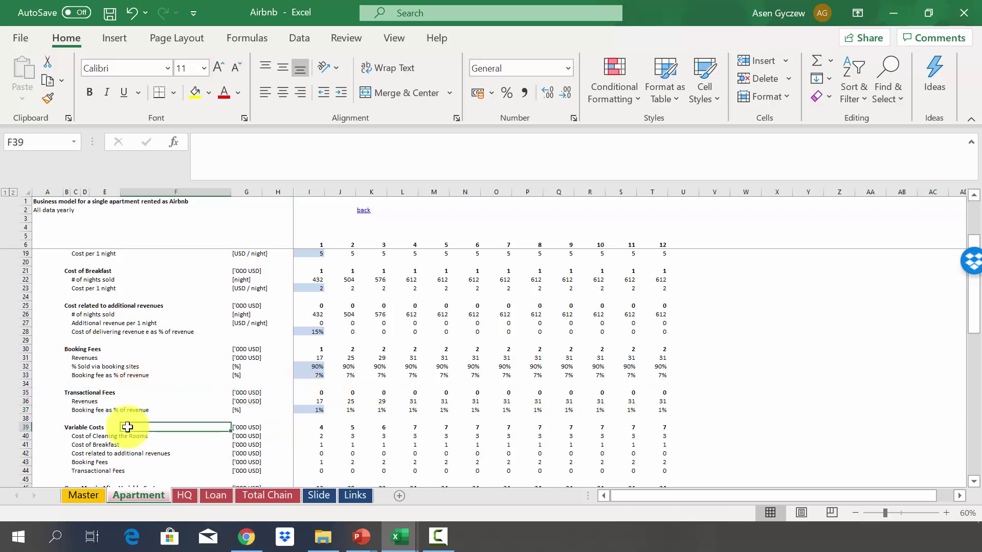
pyautogui.scroll(-4, 128, 427)
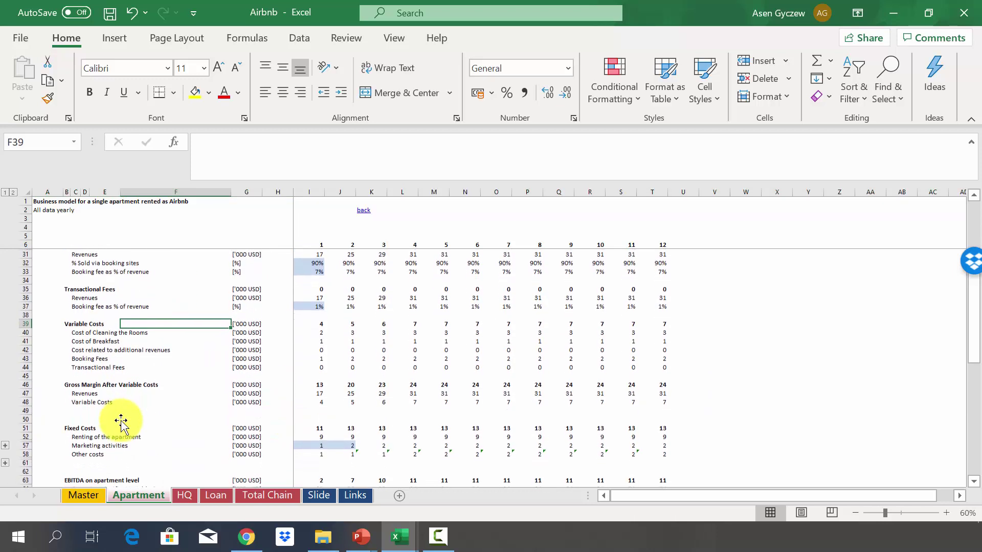
# Step: Examine the Variable Costs total row for years 1 and 4, along with the whole column for year 4
pyautogui.click(24, 323)
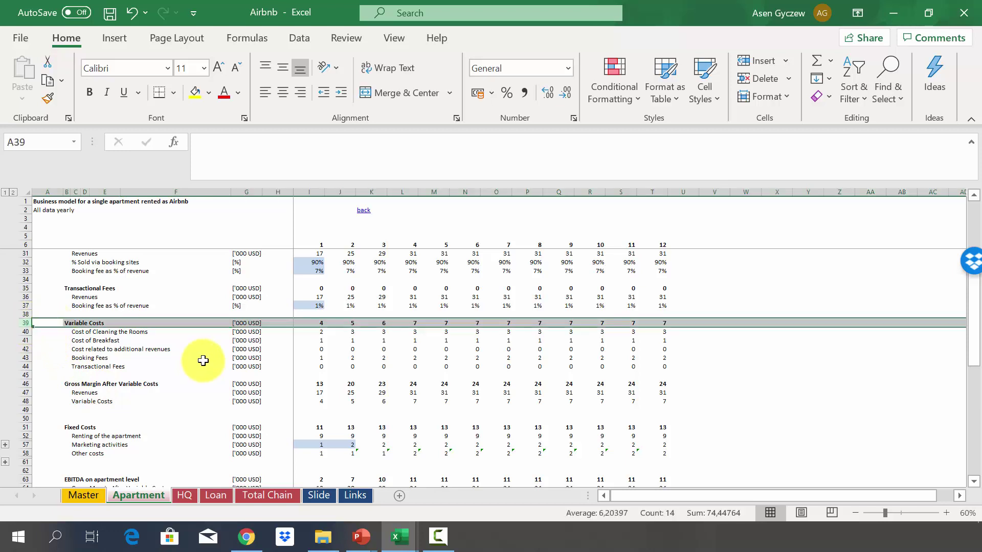
pyautogui.click(308, 322)
pyautogui.click(406, 324)
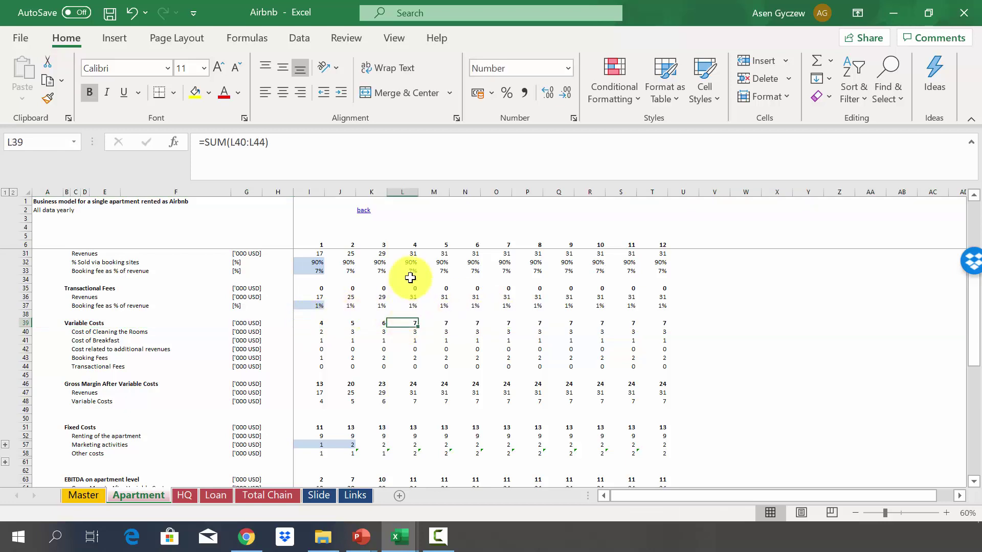
pyautogui.click(403, 192)
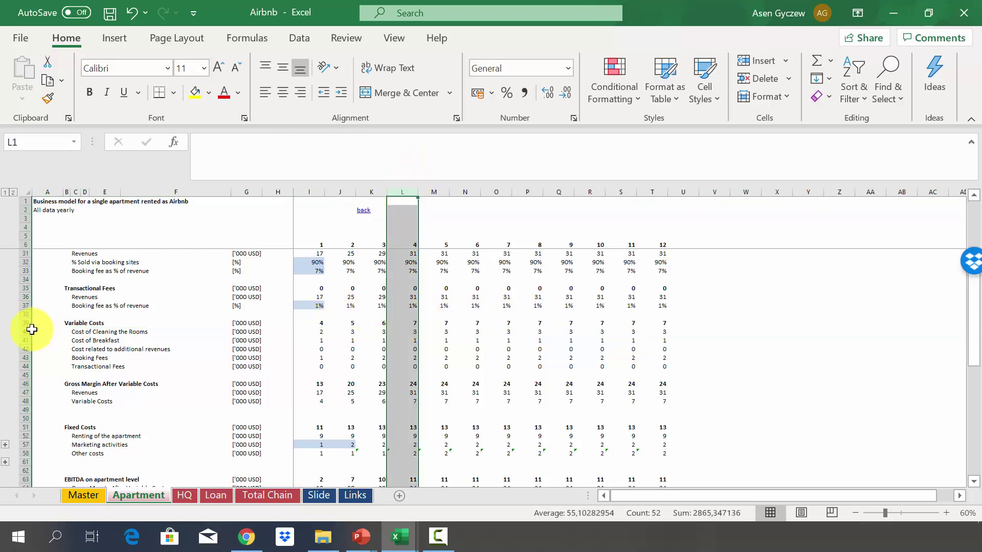
# Step: Examine the variable cost components: cleaning the rooms, breakfast, additional revenues, booking fees and transactional fees
pyautogui.click(27, 330)
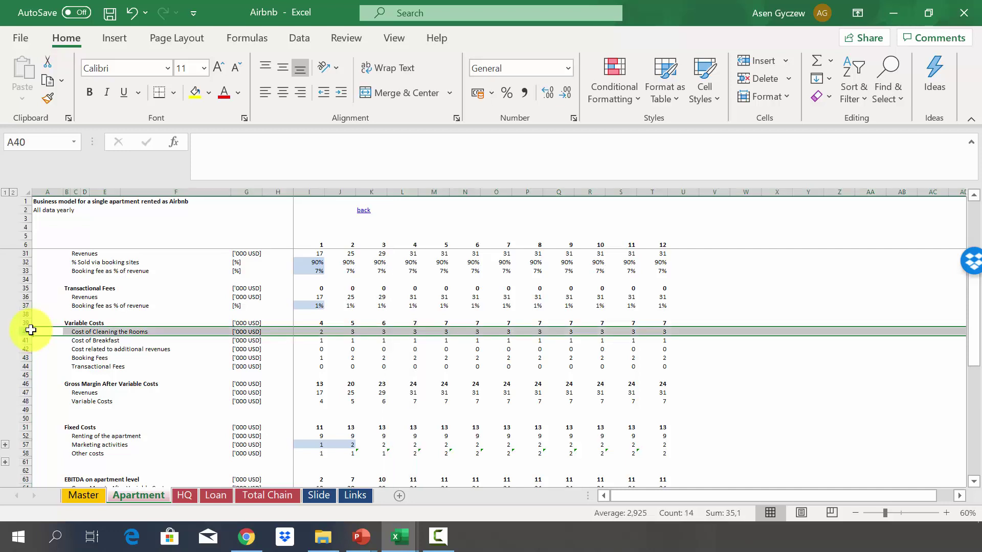
pyautogui.click(25, 340)
pyautogui.click(24, 349)
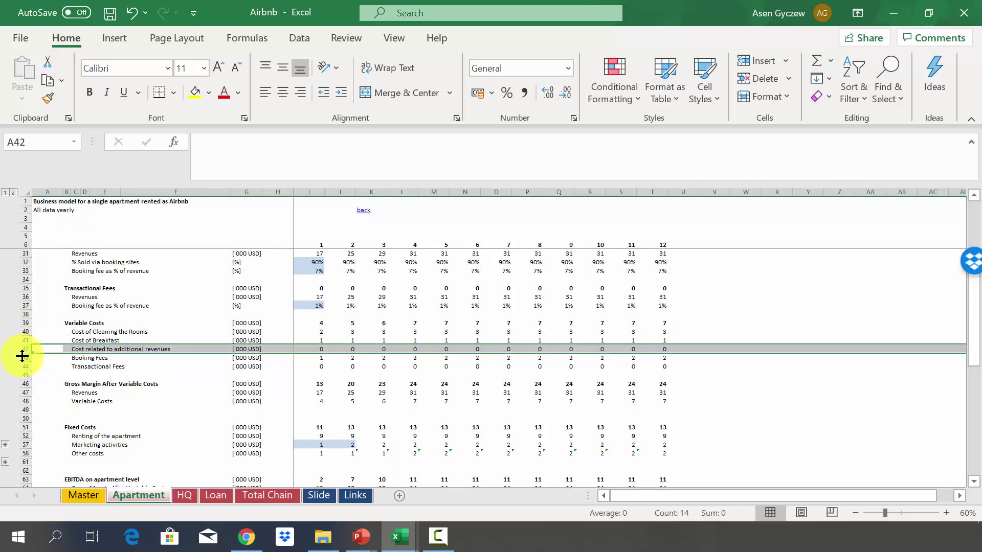
pyautogui.click(19, 358)
pyautogui.click(22, 366)
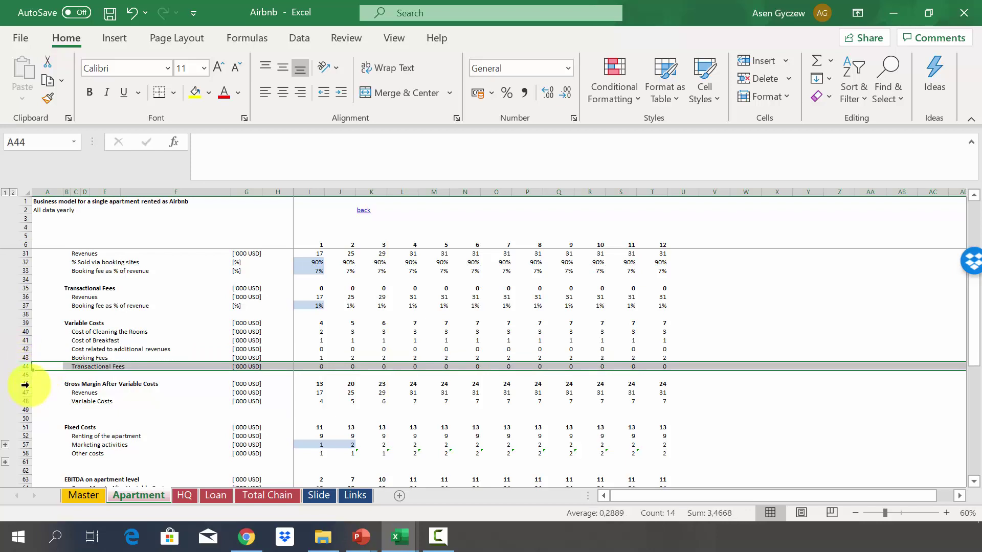
# Step: Examine the Gross Margin After Variable Costs row with its Revenues and Variable Costs lines
pyautogui.click(21, 385)
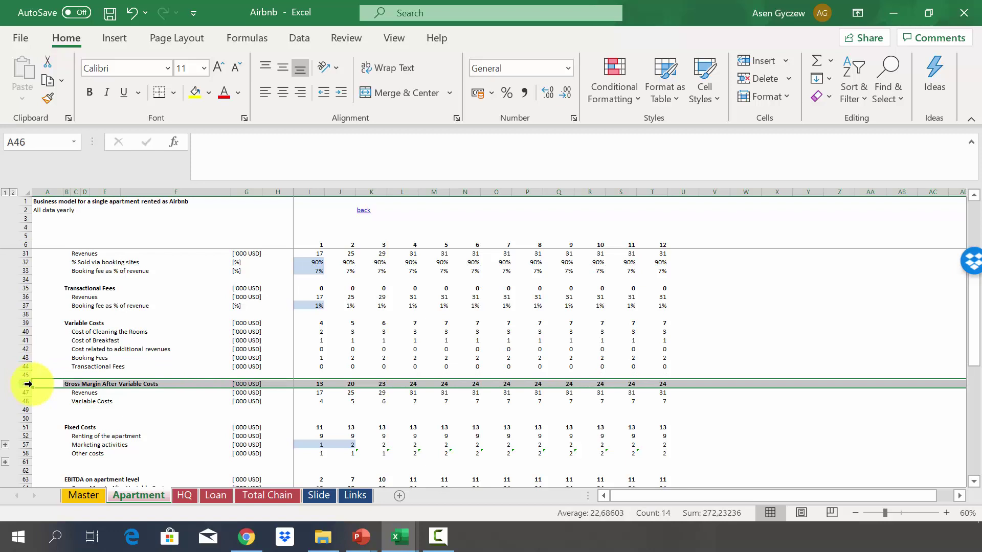
pyautogui.click(23, 393)
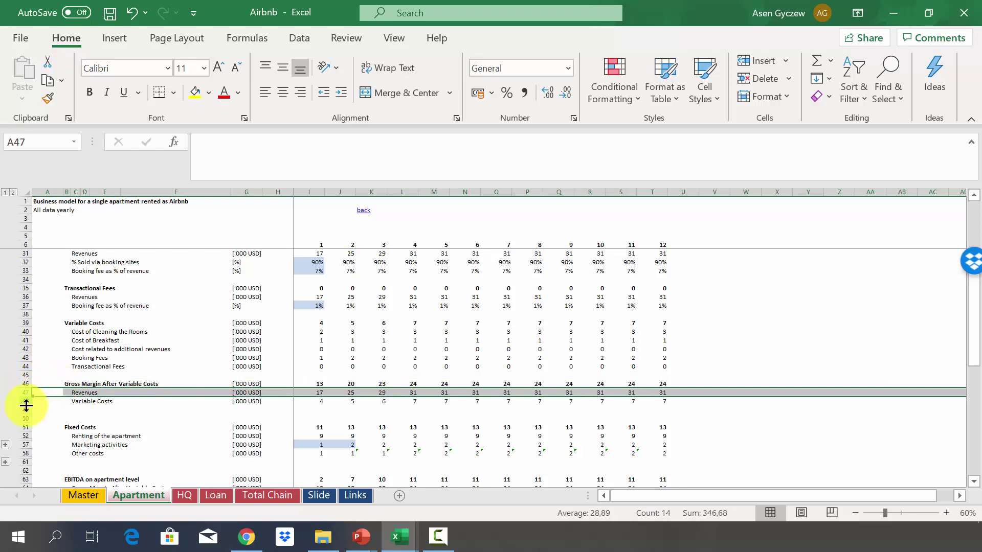
pyautogui.click(27, 402)
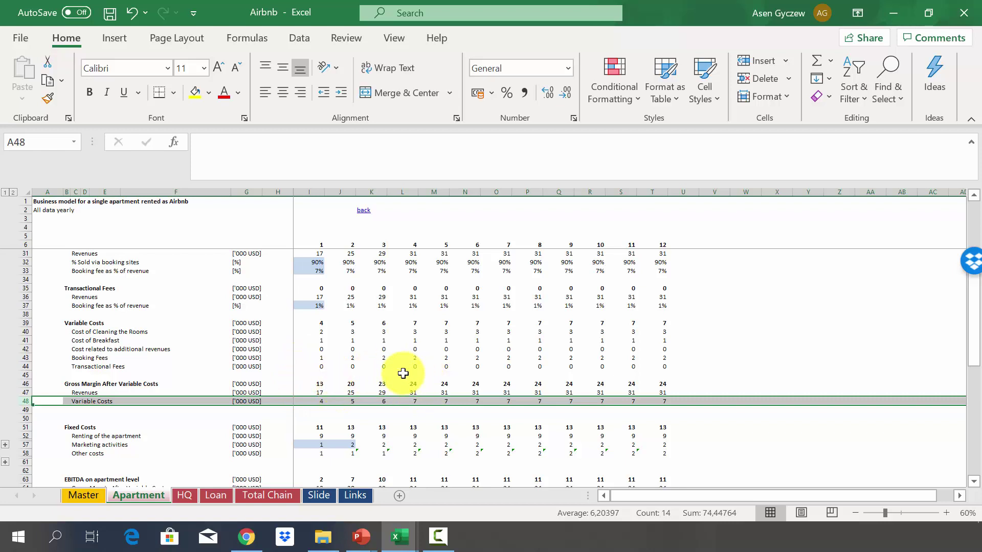
# Step: Examine the Fixed Costs section with its rows for renting the apartment, marketing activities and other costs
pyautogui.click(26, 428)
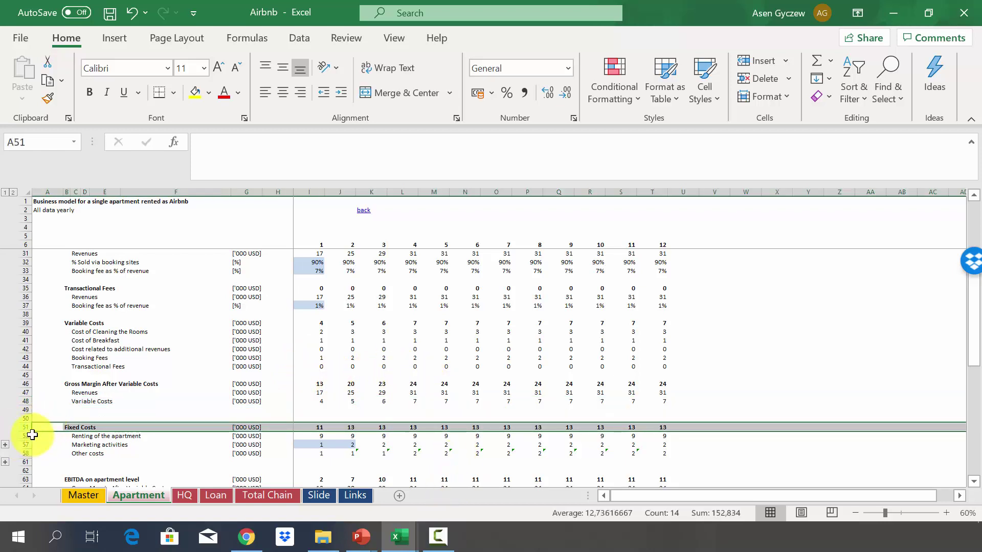
pyautogui.click(26, 436)
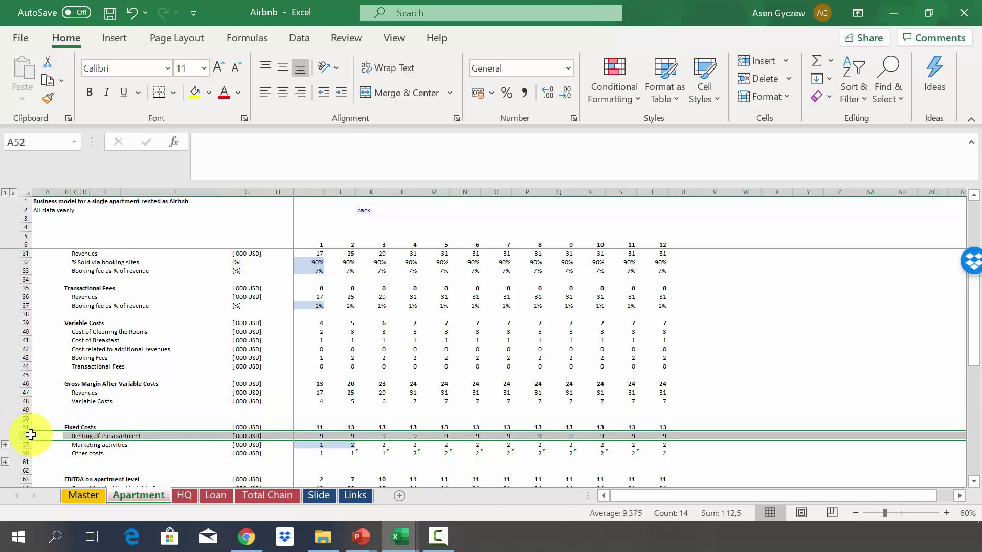
pyautogui.click(27, 445)
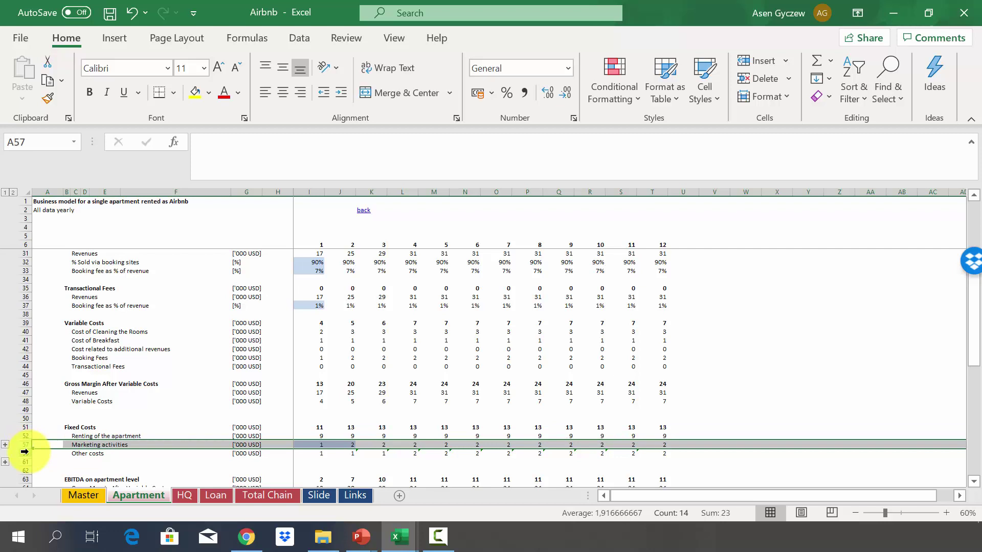
pyautogui.click(23, 453)
pyautogui.click(21, 435)
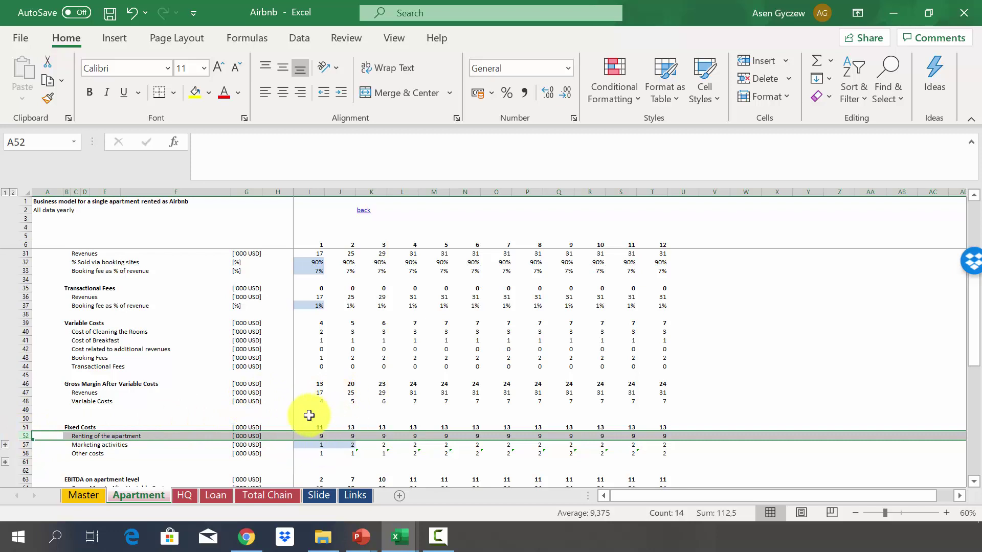
# Step: Expand the apartment renting details, examine monthly rent, cost per 1 sq m, apartment size and number of months, and collapse them again
pyautogui.click(6, 445)
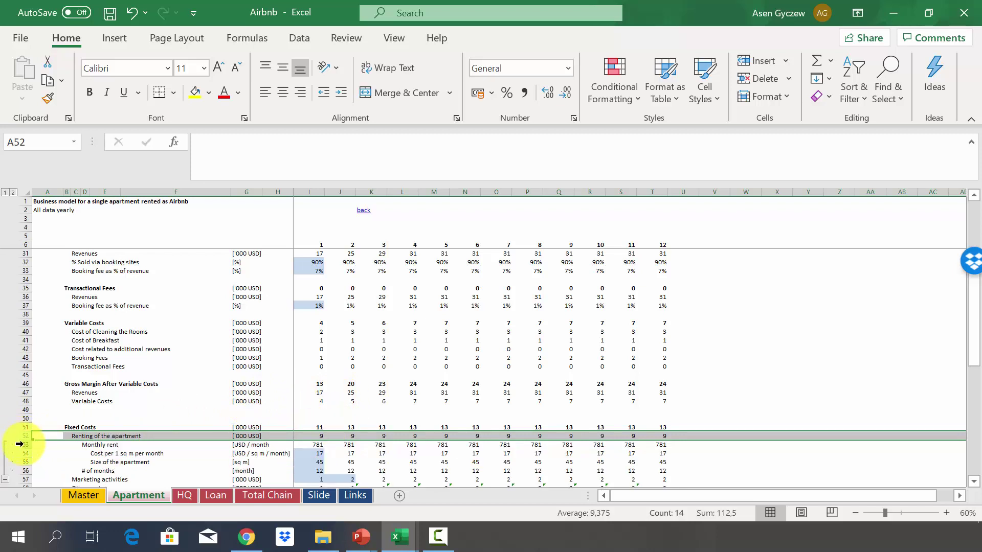
pyautogui.click(19, 444)
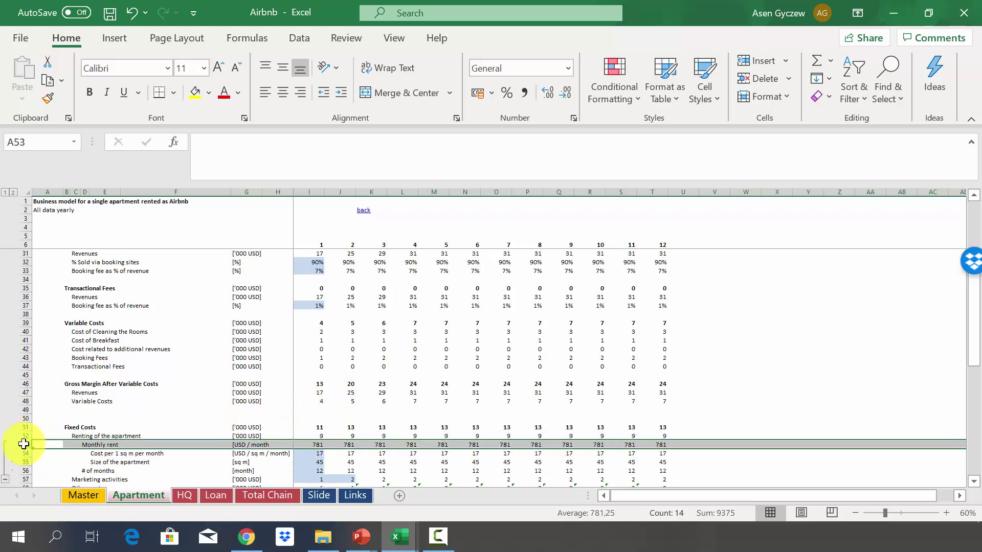
pyautogui.click(25, 471)
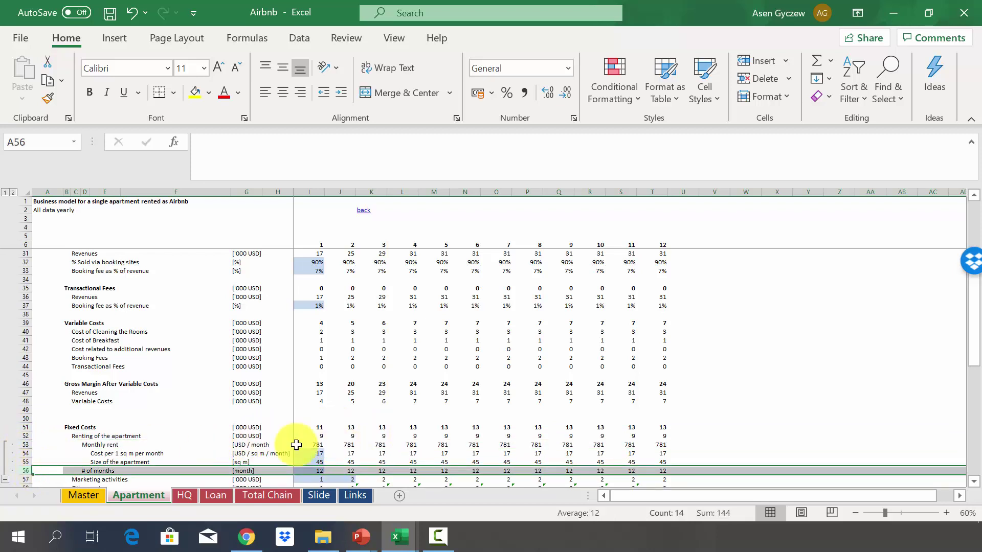
pyautogui.click(19, 444)
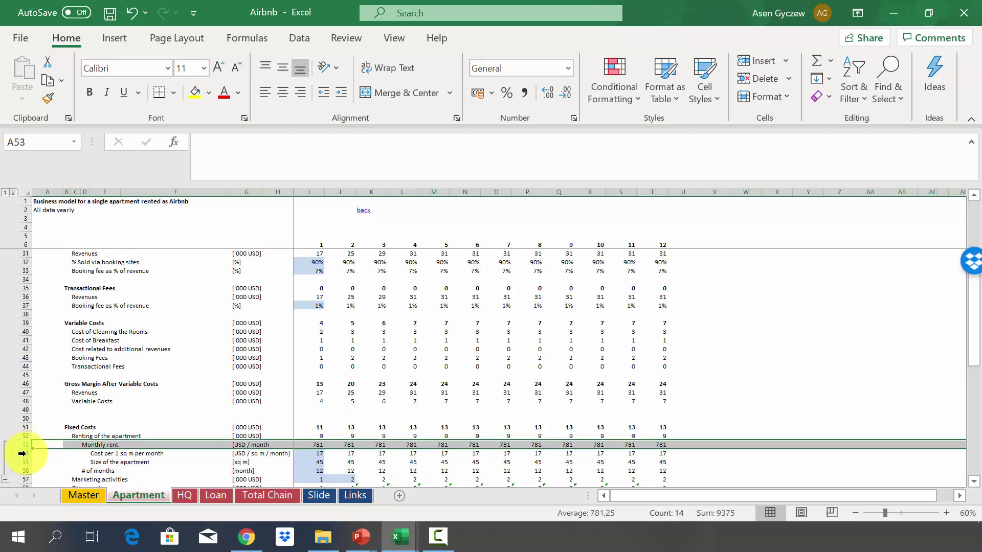
pyautogui.click(21, 454)
pyautogui.click(21, 461)
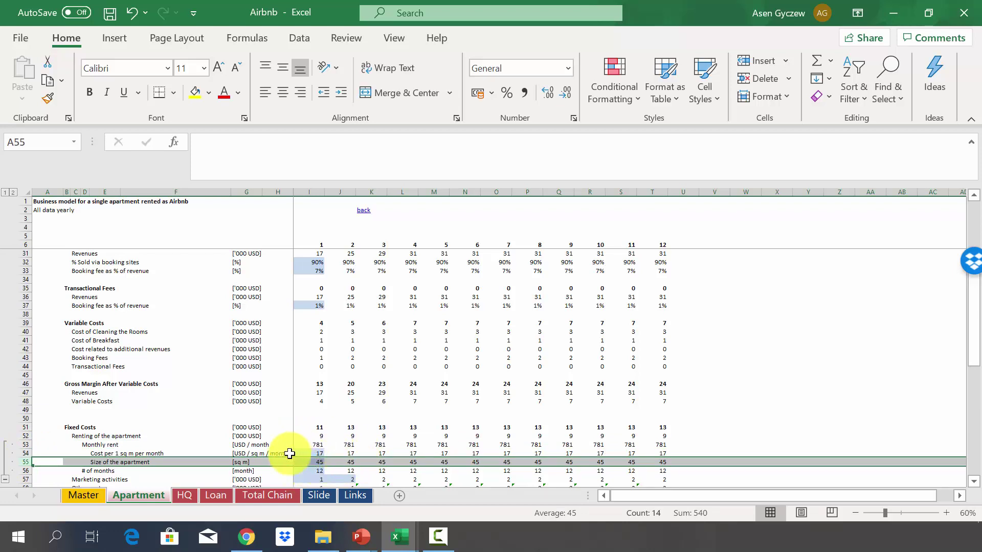
pyautogui.click(6, 480)
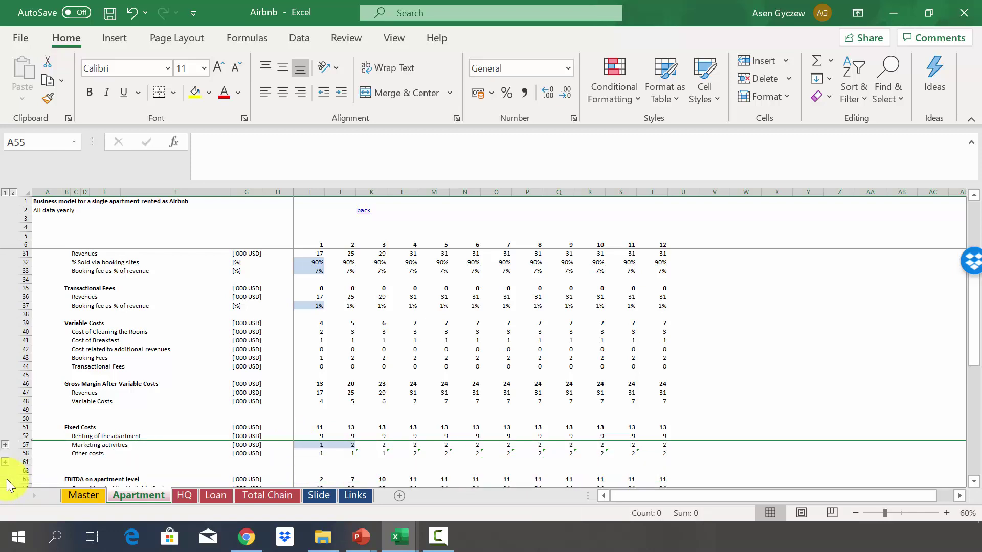
# Step: Examine the EBITDA on apartment level row and its gross margin line, including the EBITDA formulas for years 1 and 4
pyautogui.click(67, 454)
pyautogui.scroll(-2, 68, 455)
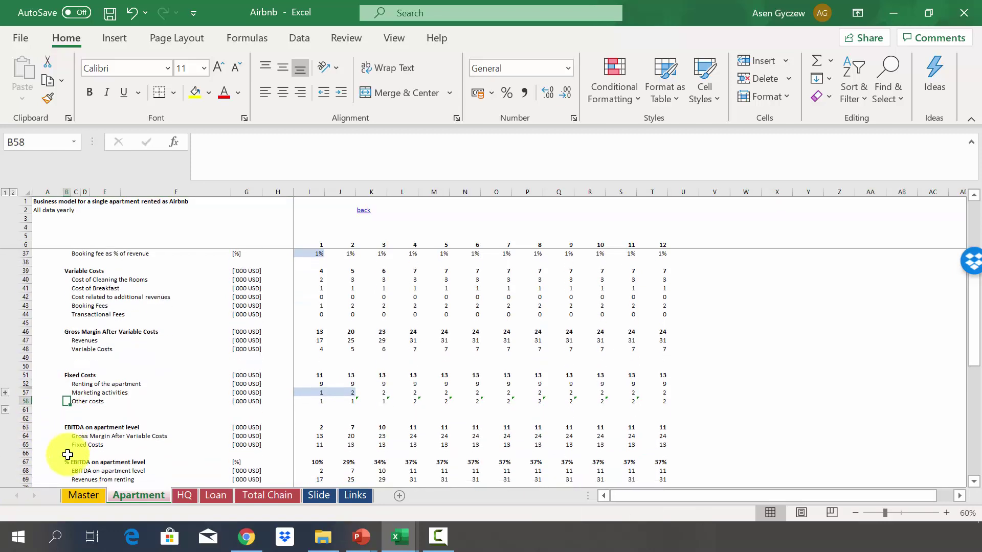
pyautogui.click(24, 428)
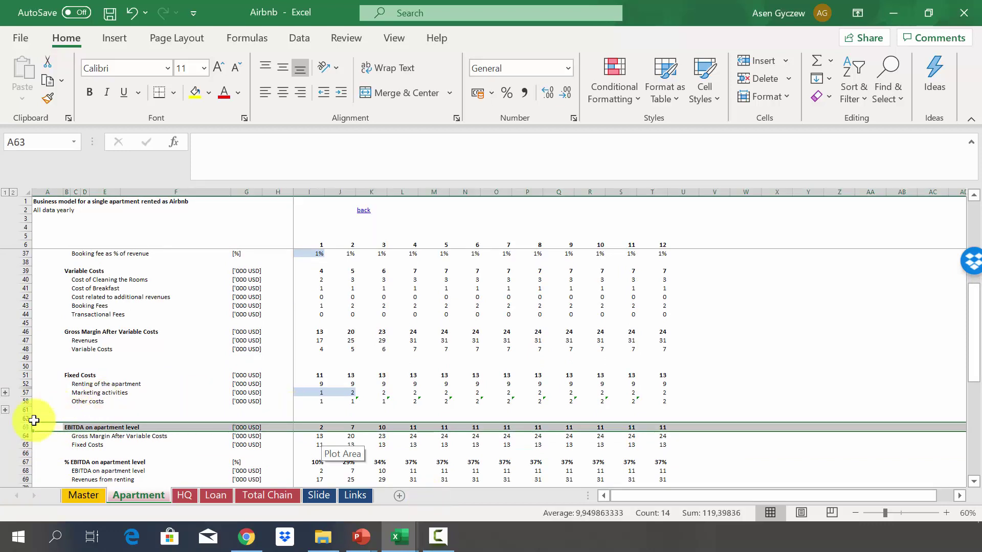
pyautogui.click(18, 438)
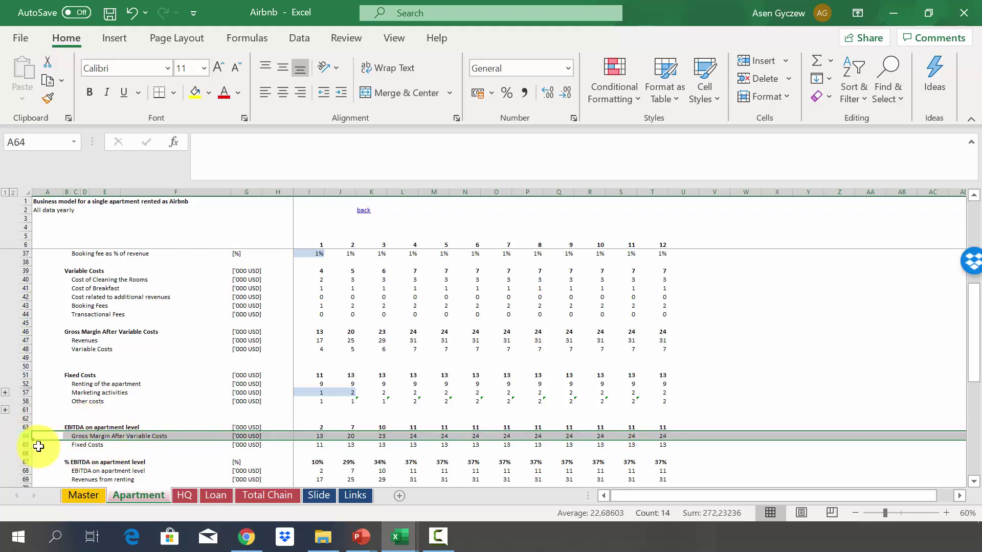
pyautogui.click(303, 428)
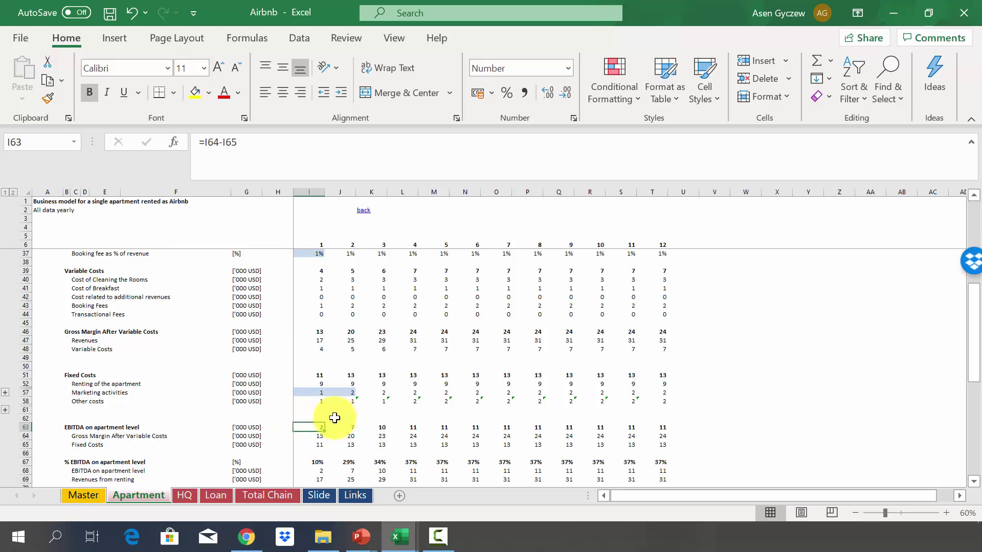
pyautogui.click(400, 428)
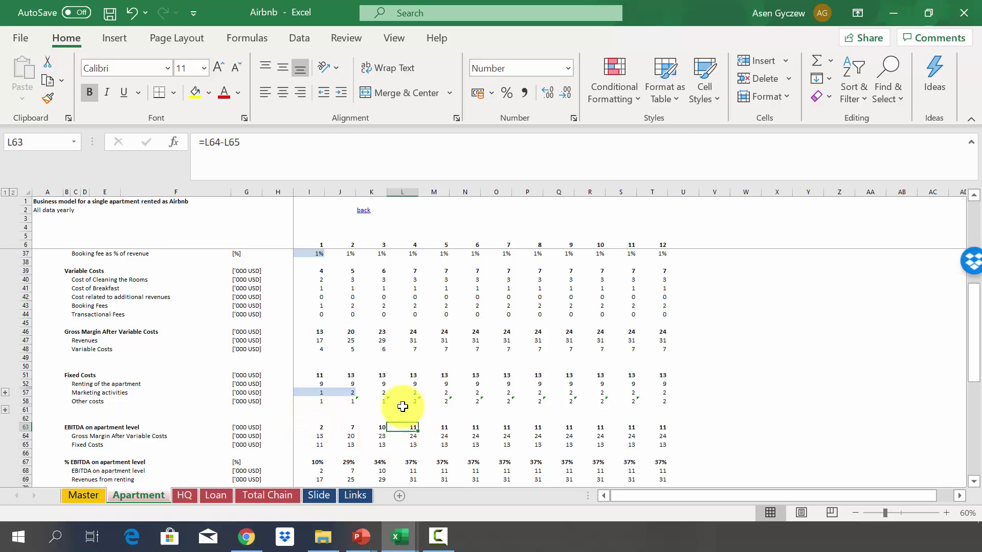
# Step: Examine the % EBITDA on apartment level row, its year 4 formula and the EBITDA line beneath it
pyautogui.scroll(-2, 21, 425)
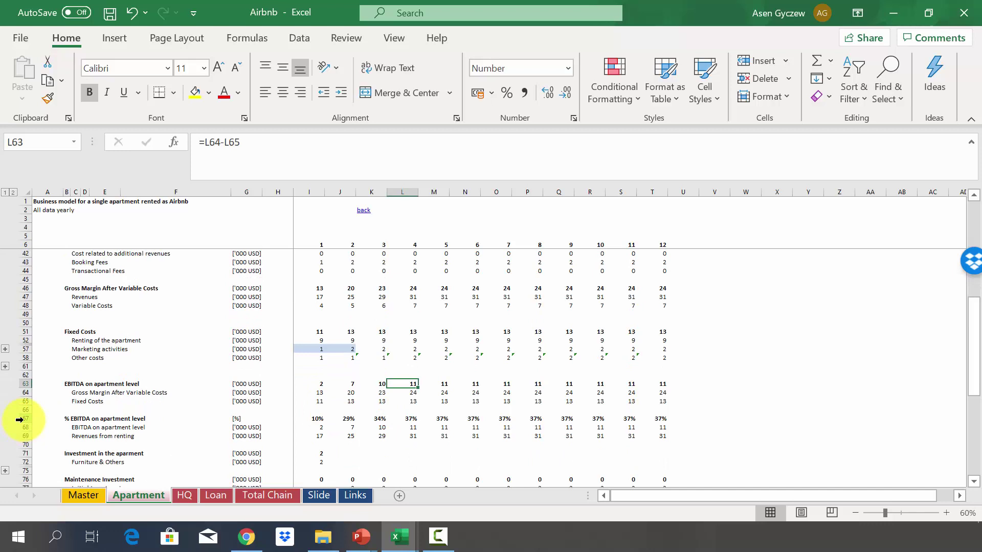
pyautogui.click(19, 419)
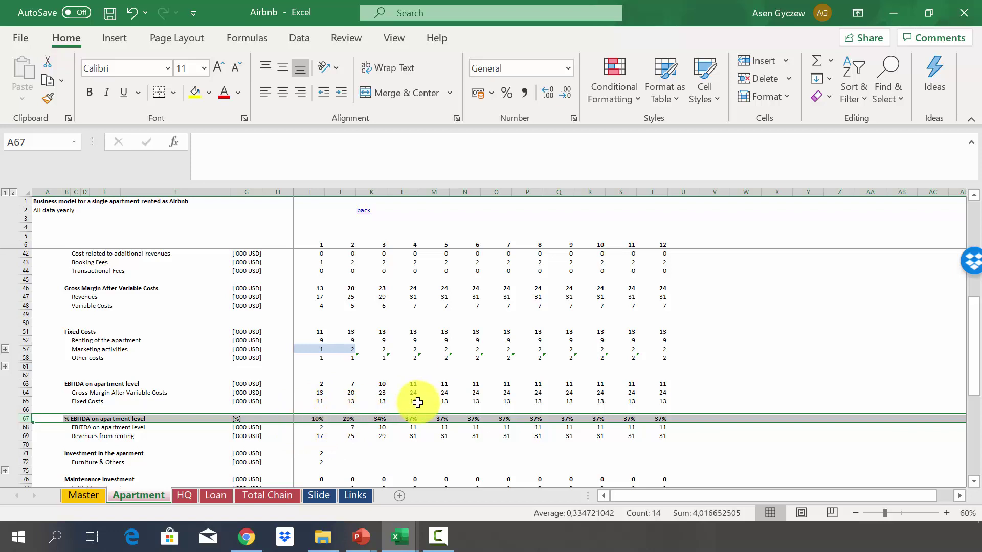
pyautogui.click(402, 419)
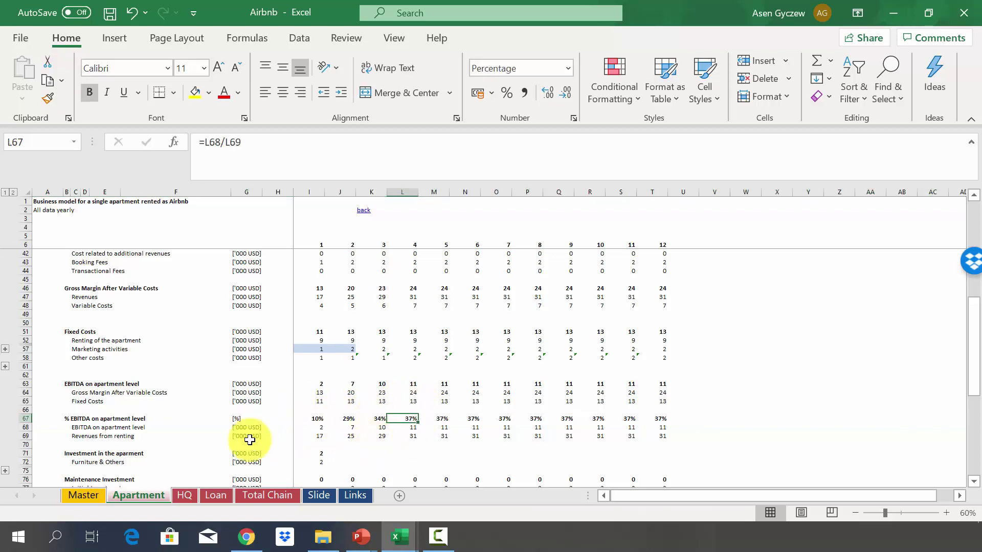
pyautogui.scroll(2, 205, 450)
pyautogui.click(136, 470)
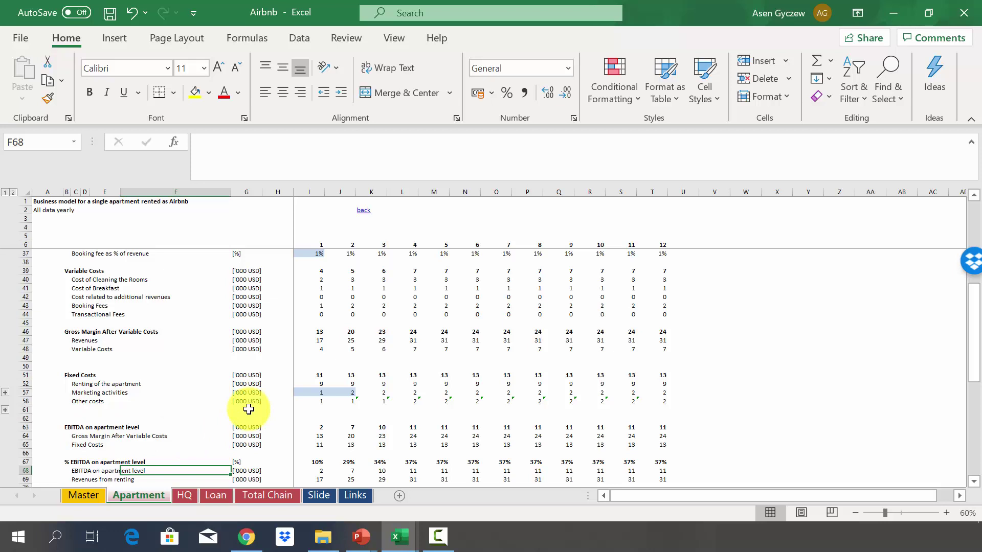
# Step: Expand the Investment in the apartment details and examine the number of rooms, cost per 1 room and year 1 investment
pyautogui.scroll(-9, 205, 358)
pyautogui.click(170, 300)
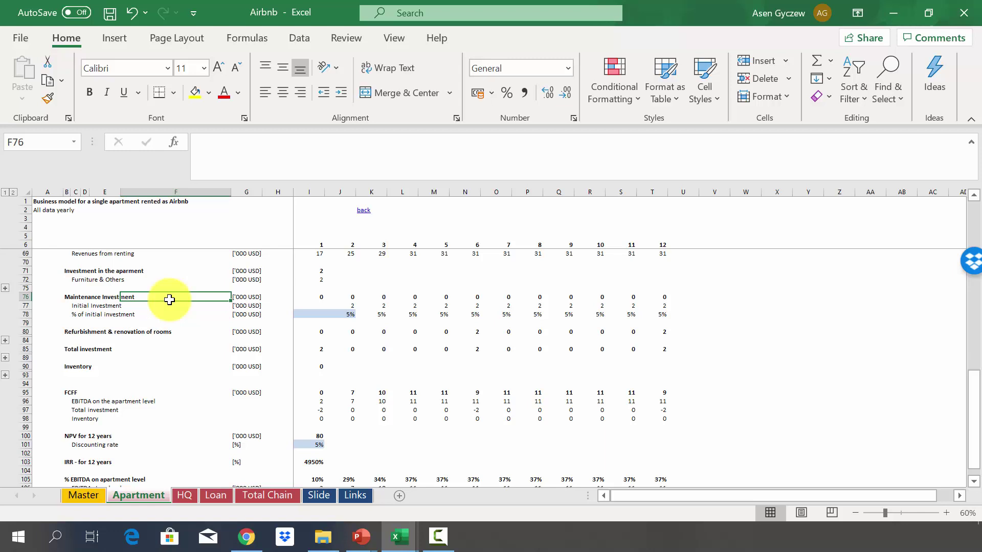
pyautogui.click(86, 273)
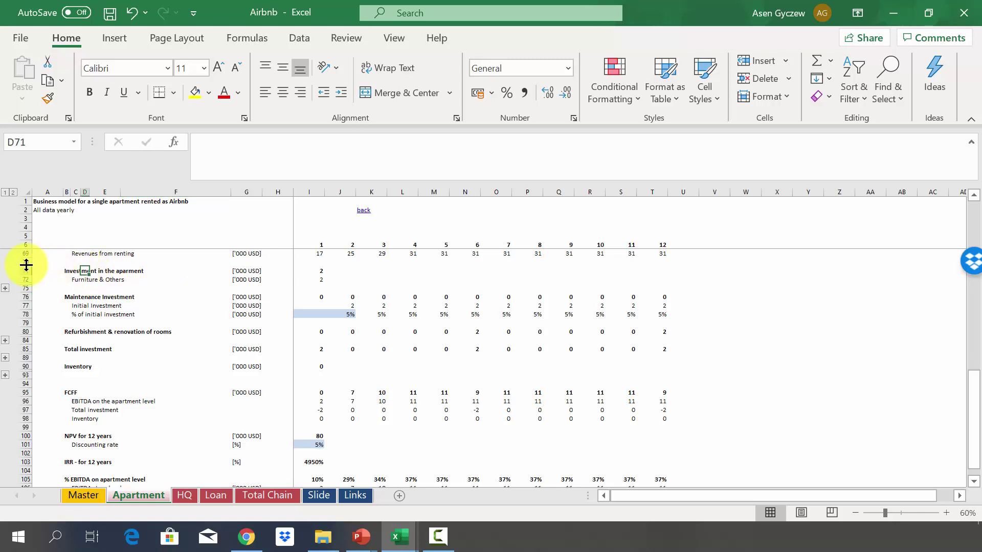
pyautogui.click(19, 270)
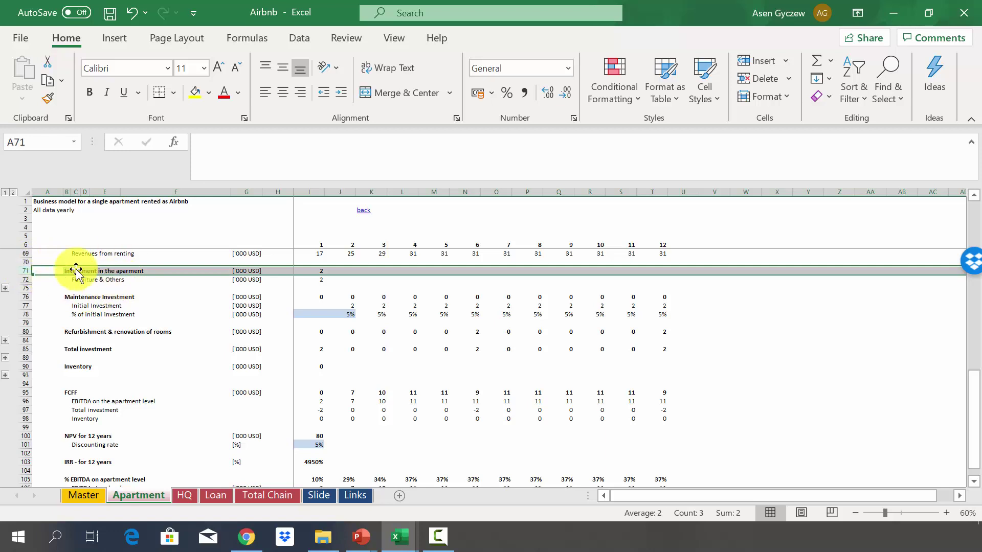
pyautogui.click(5, 289)
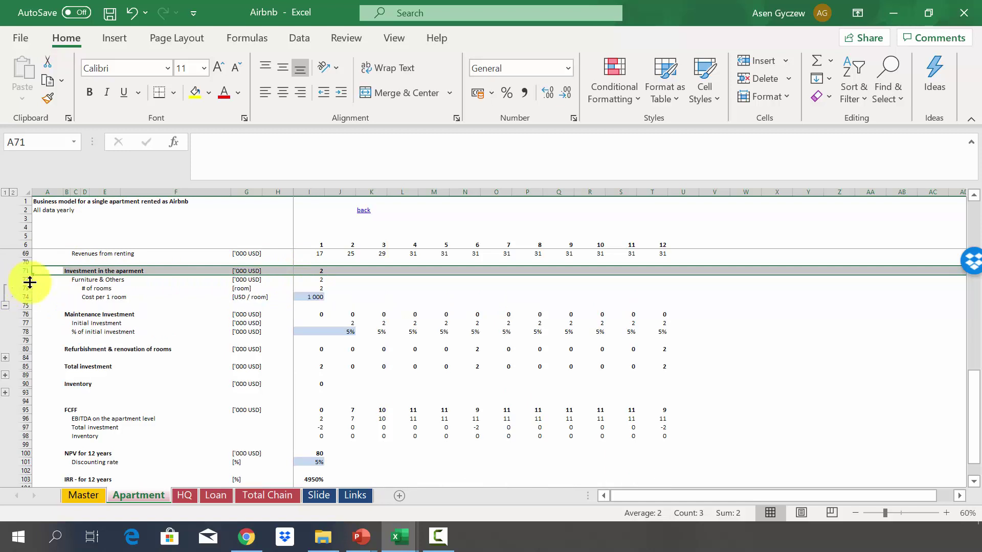
pyautogui.click(22, 288)
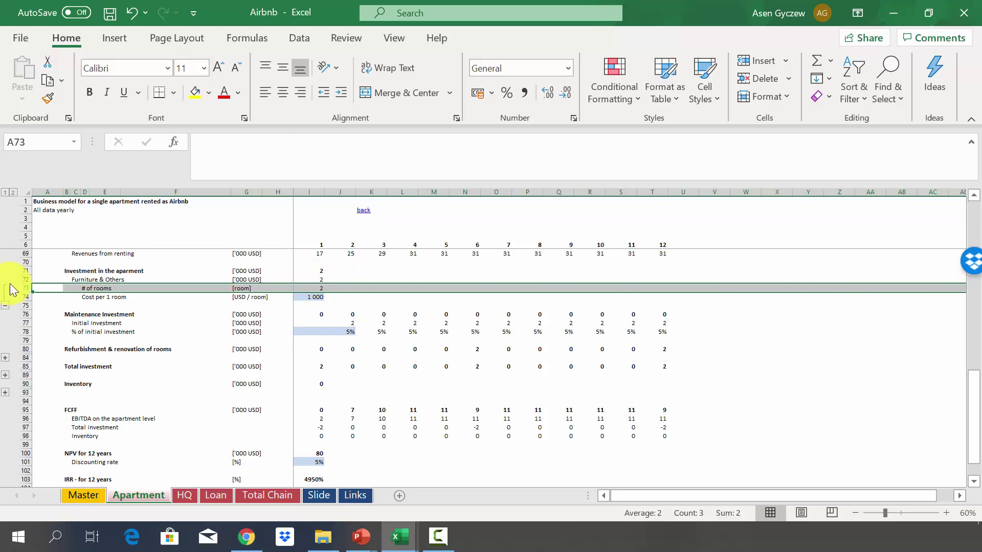
pyautogui.click(24, 297)
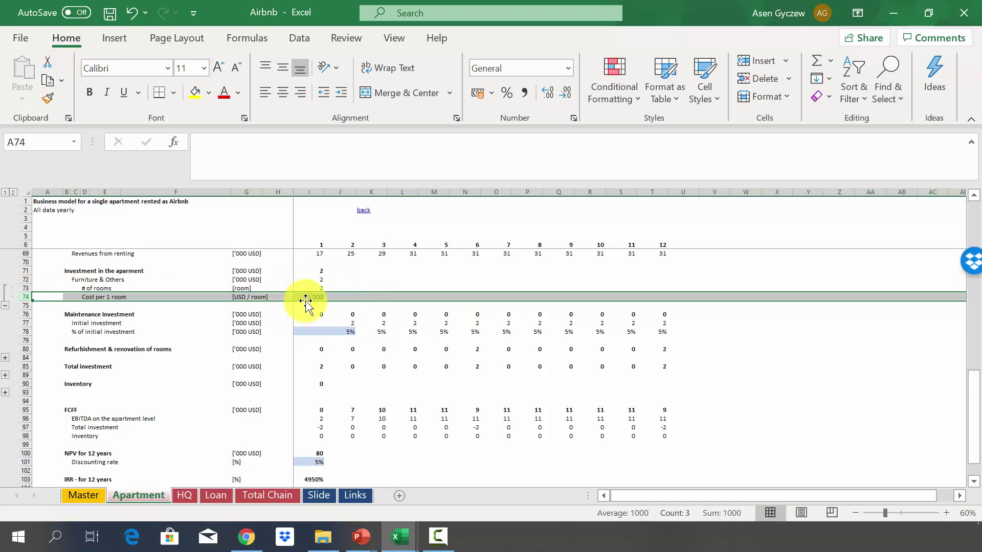
pyautogui.click(298, 270)
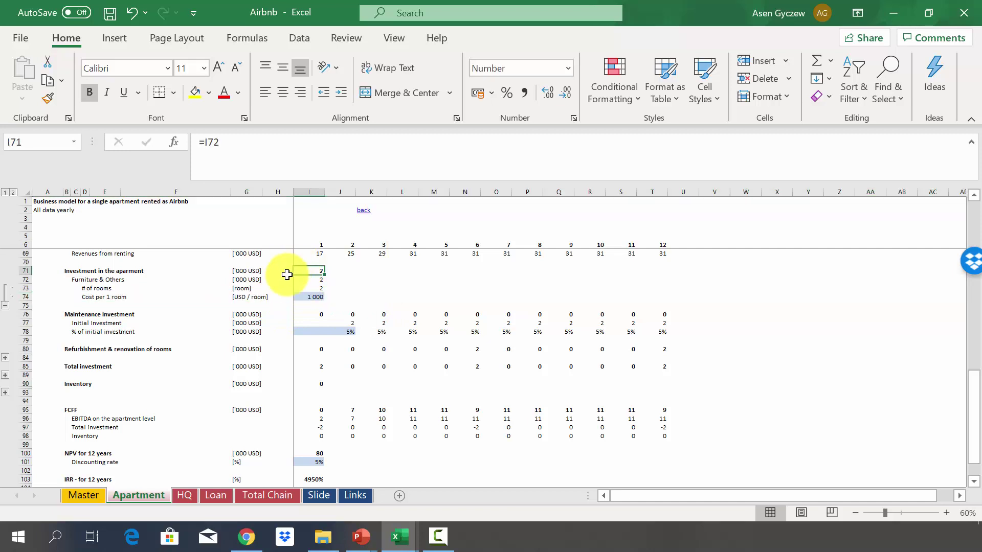
# Step: Collapse the Investment in the apartment details and examine the Maintenance Investment row with its initial investment and % of initial investment lines
pyautogui.click(5, 306)
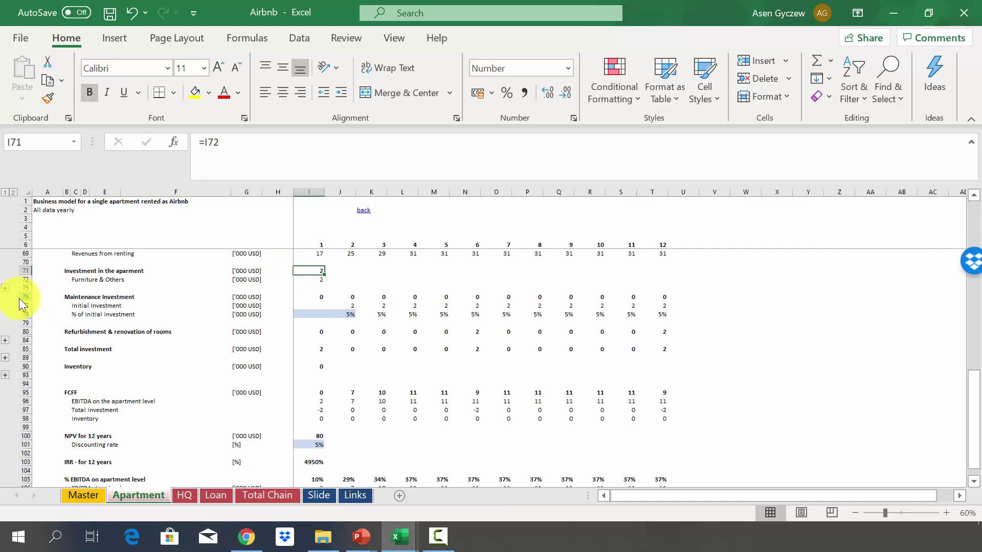
pyautogui.click(20, 299)
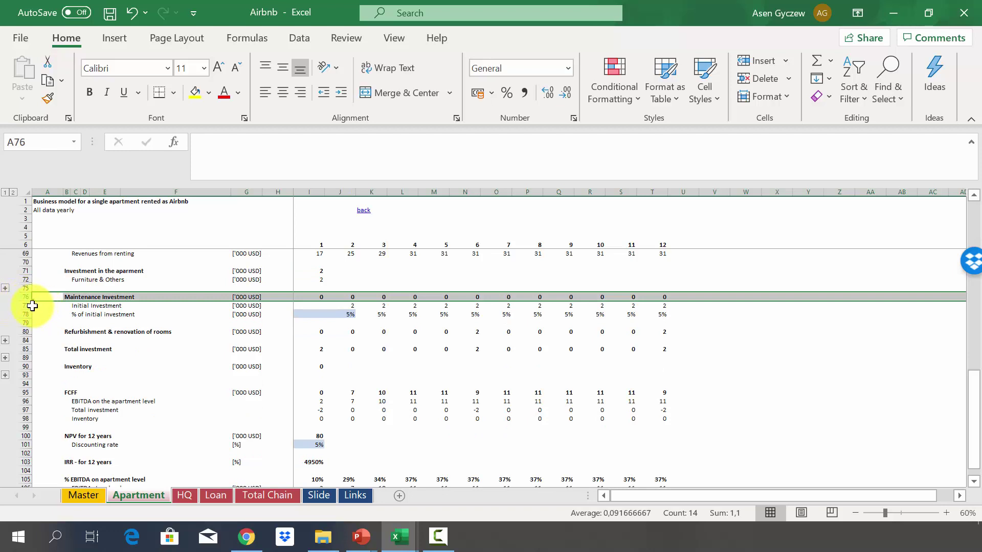
pyautogui.click(23, 316)
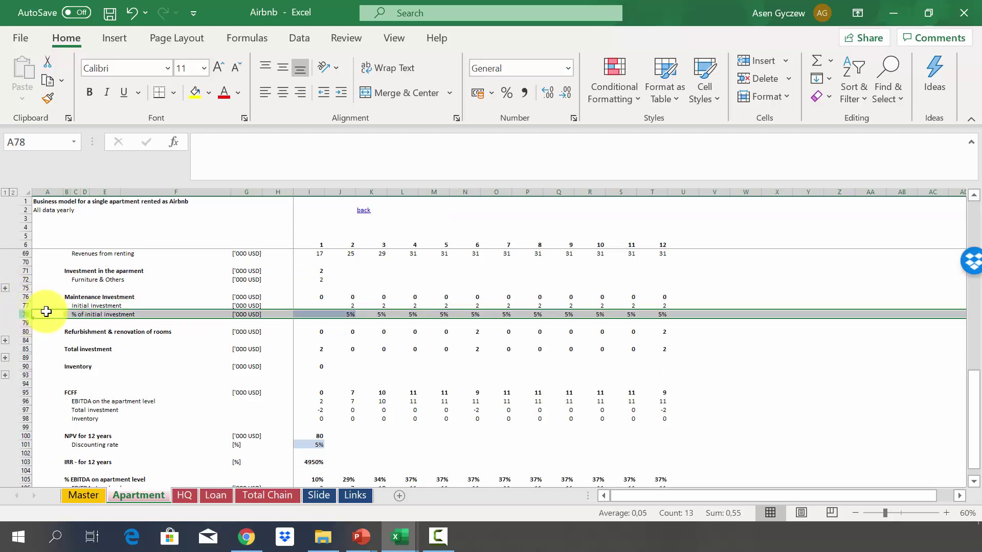
pyautogui.click(16, 306)
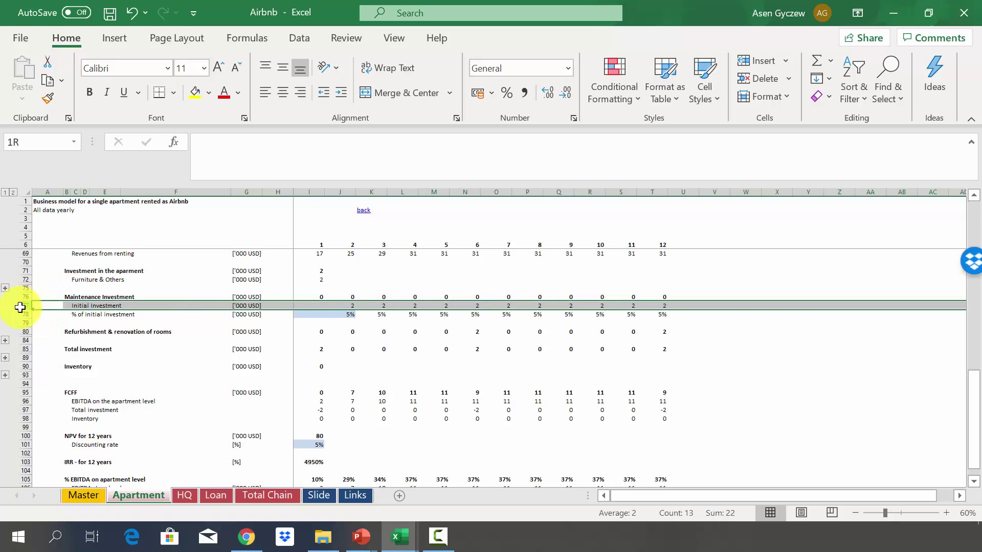
# Step: Expand the Refurbishment & renovation of rooms details, examine number of rooms, cost per 1 room and years between renovations, and collapse them again
pyautogui.click(27, 330)
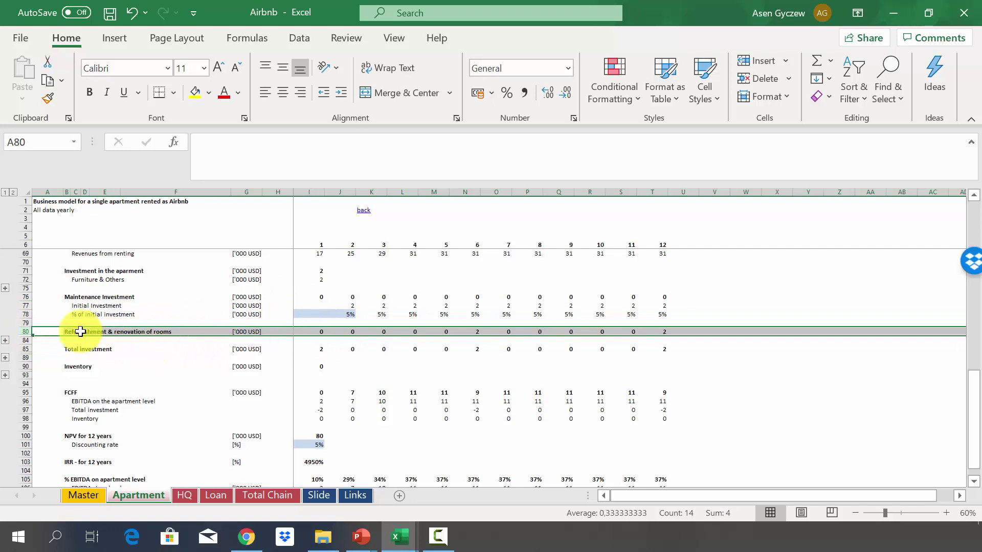
pyautogui.click(6, 341)
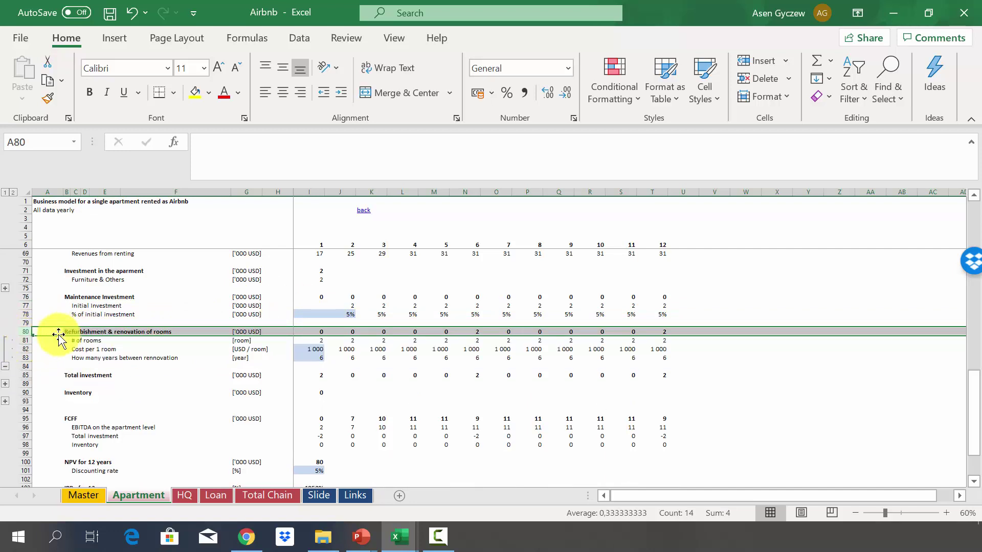
pyautogui.click(28, 341)
pyautogui.click(26, 349)
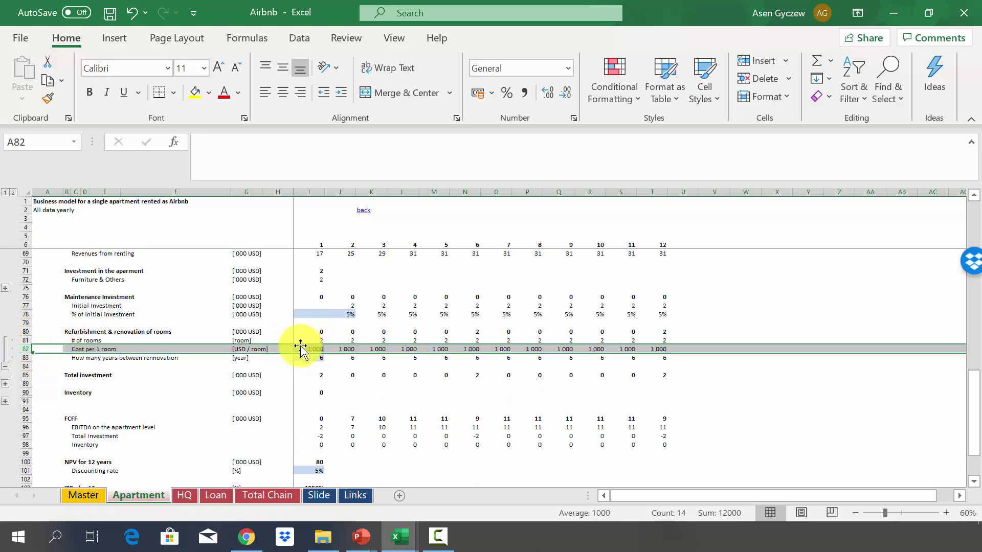
pyautogui.click(27, 358)
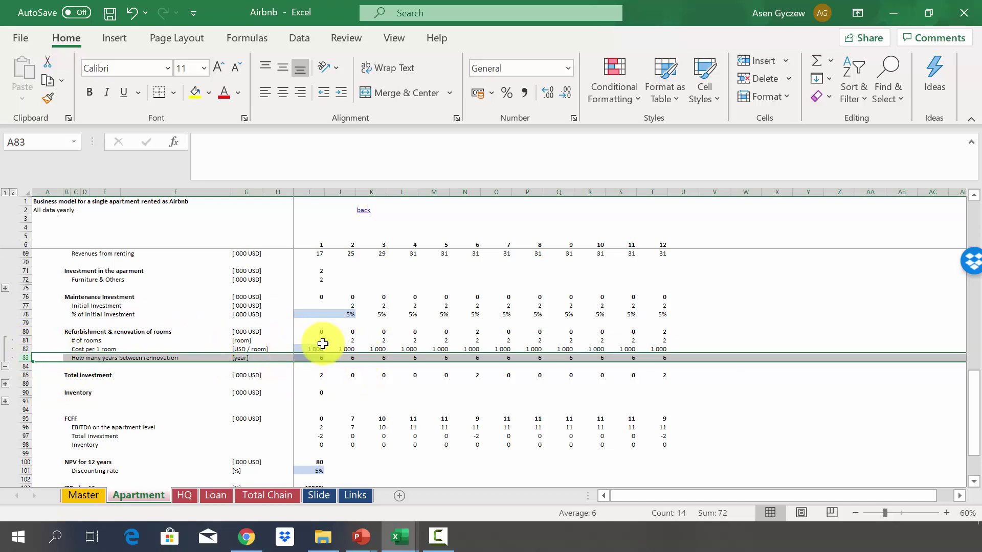
pyautogui.click(27, 332)
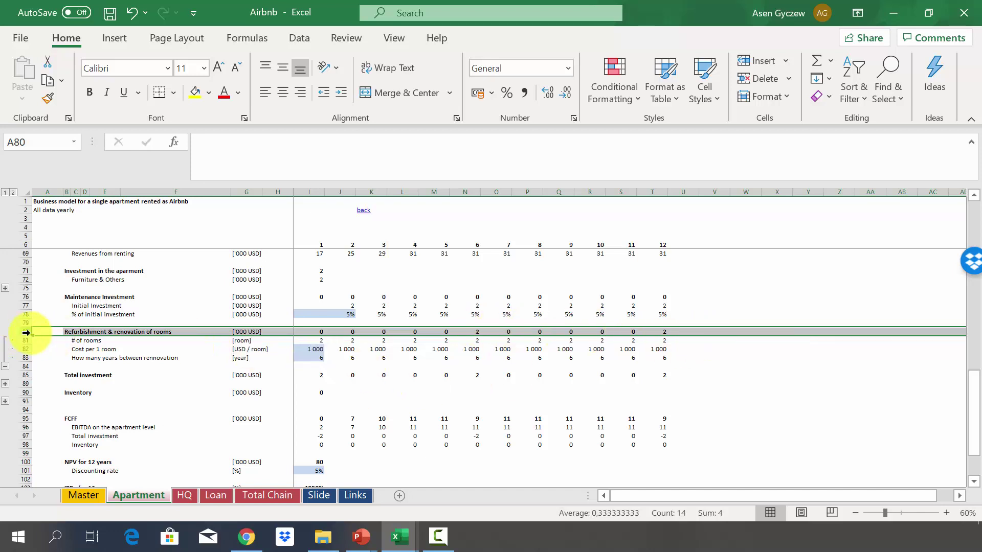
pyautogui.click(6, 367)
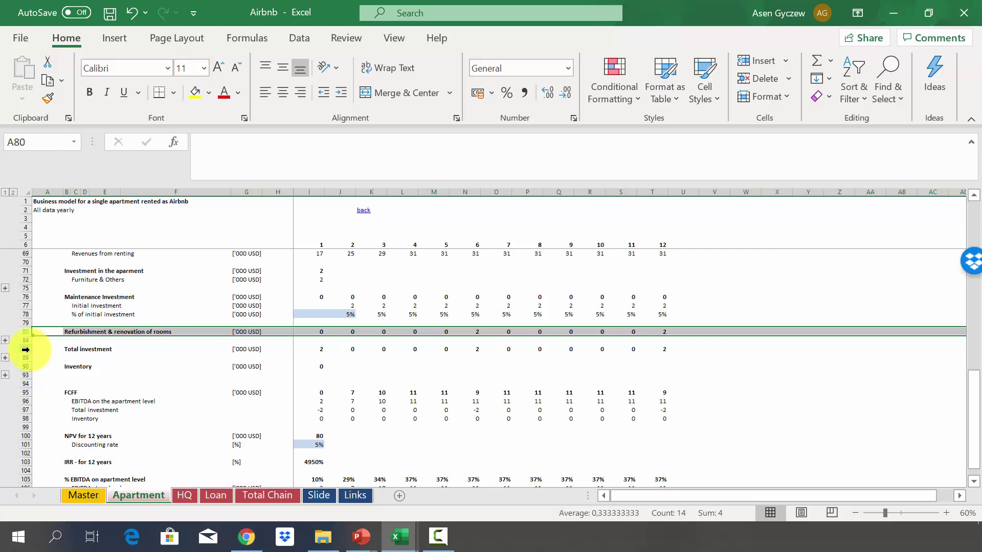
# Step: Expand the Total investment details, examine the apartment, maintenance and refurbishment investment lines, and collapse them again
pyautogui.click(26, 350)
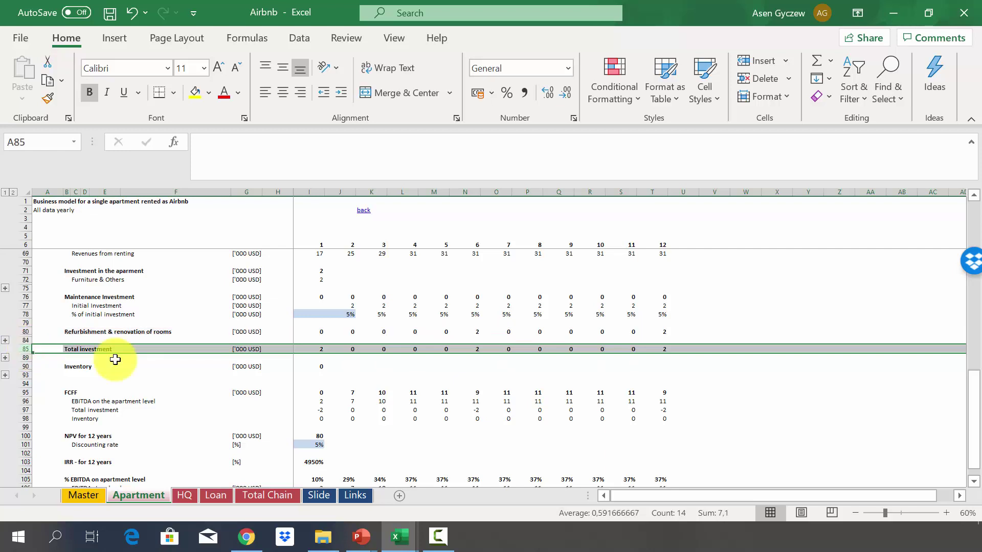
pyautogui.click(6, 358)
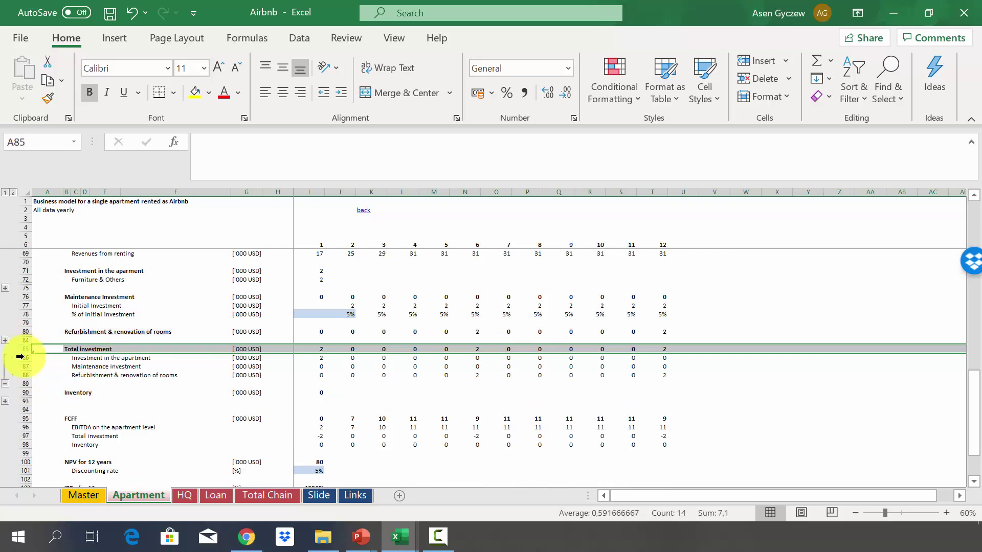
pyautogui.click(21, 357)
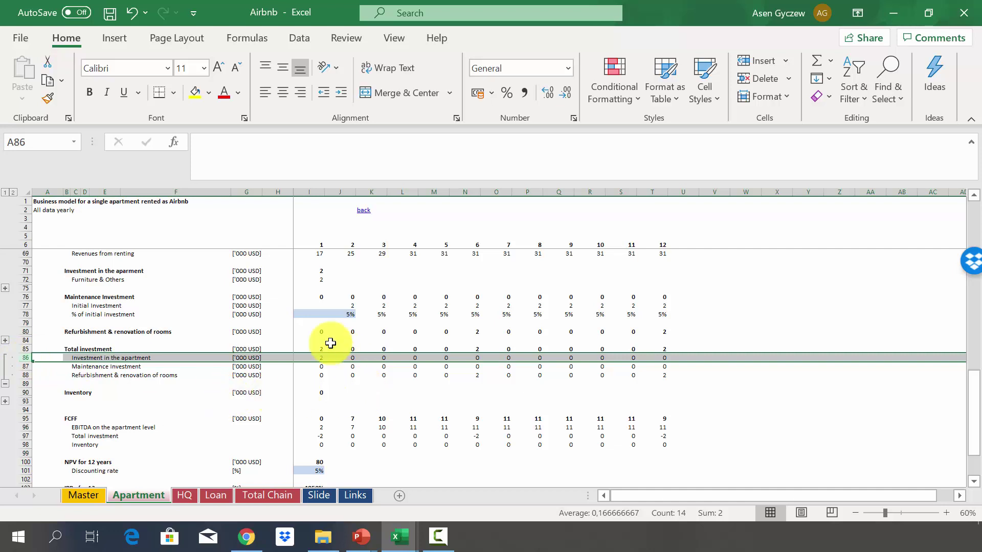
pyautogui.click(29, 366)
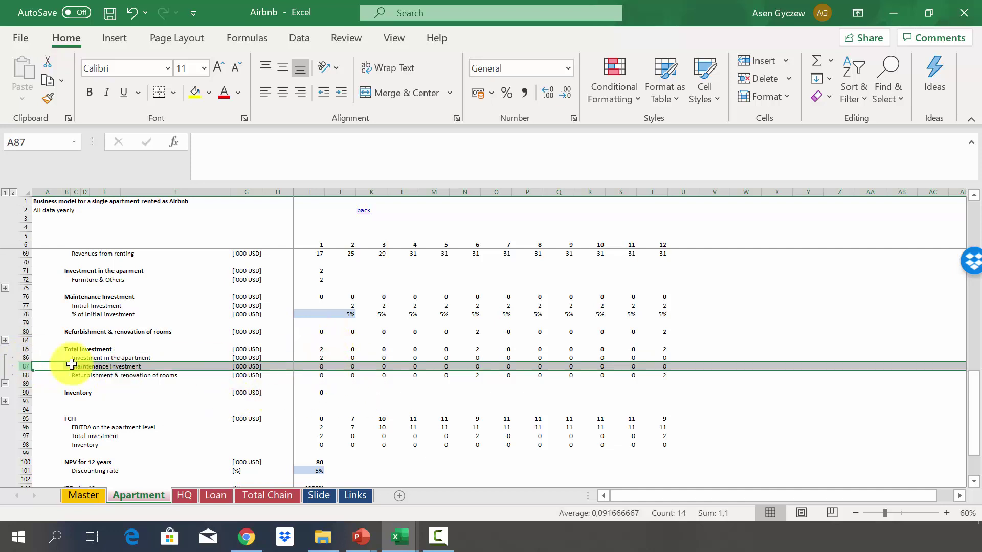
pyautogui.click(14, 376)
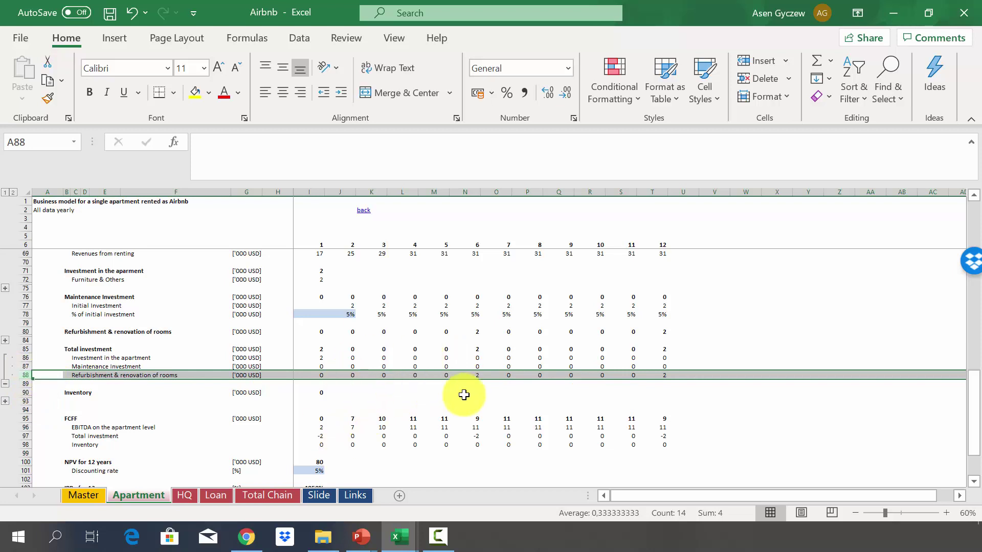
pyautogui.click(6, 384)
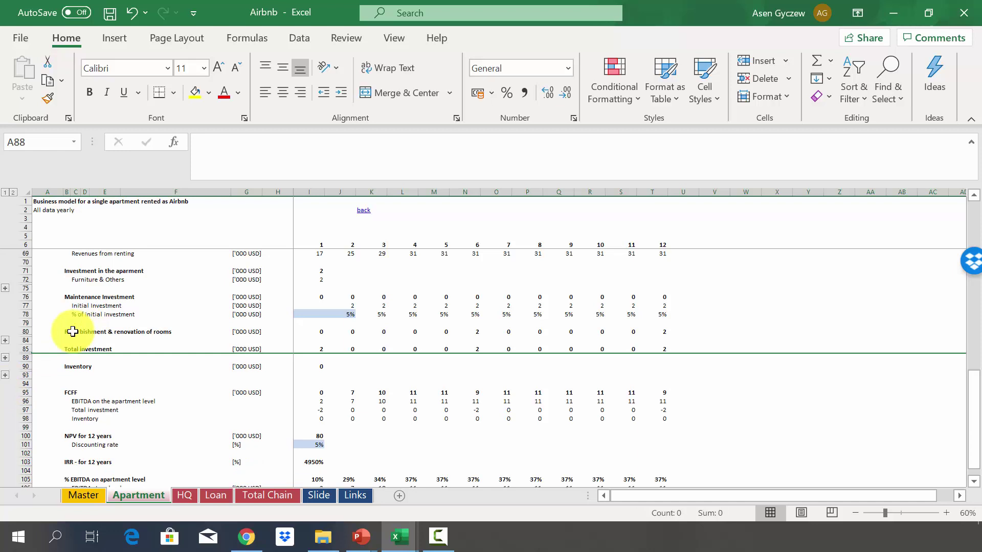
pyautogui.click(21, 349)
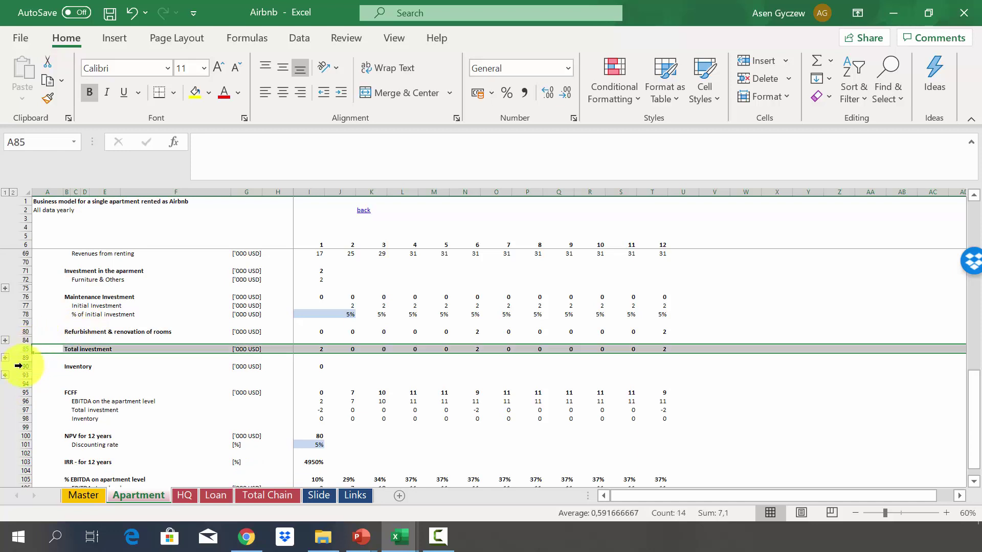
# Step: Examine the Inventory row and the FCFF row with its component lines, including the year 1 EBITDA and FCFF formulas
pyautogui.click(20, 367)
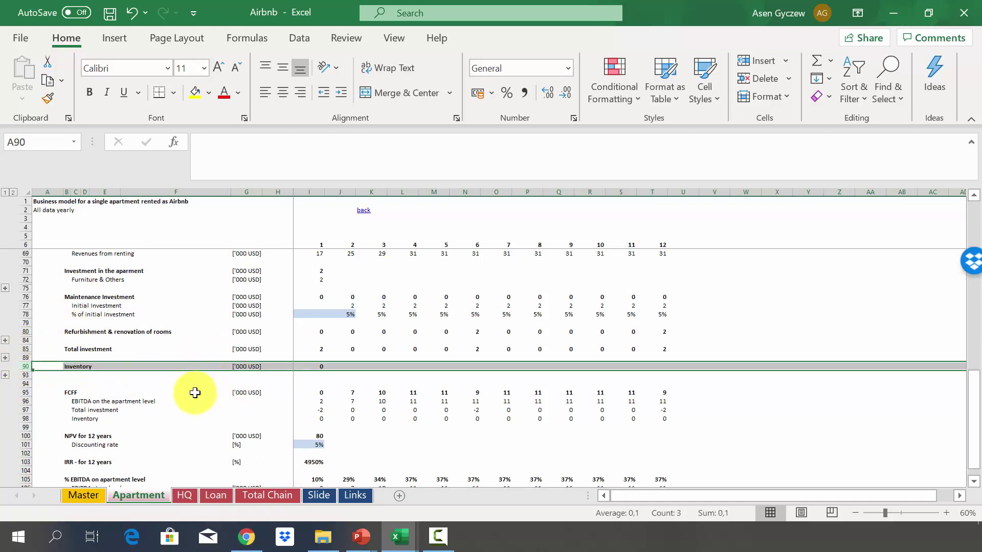
pyautogui.click(24, 393)
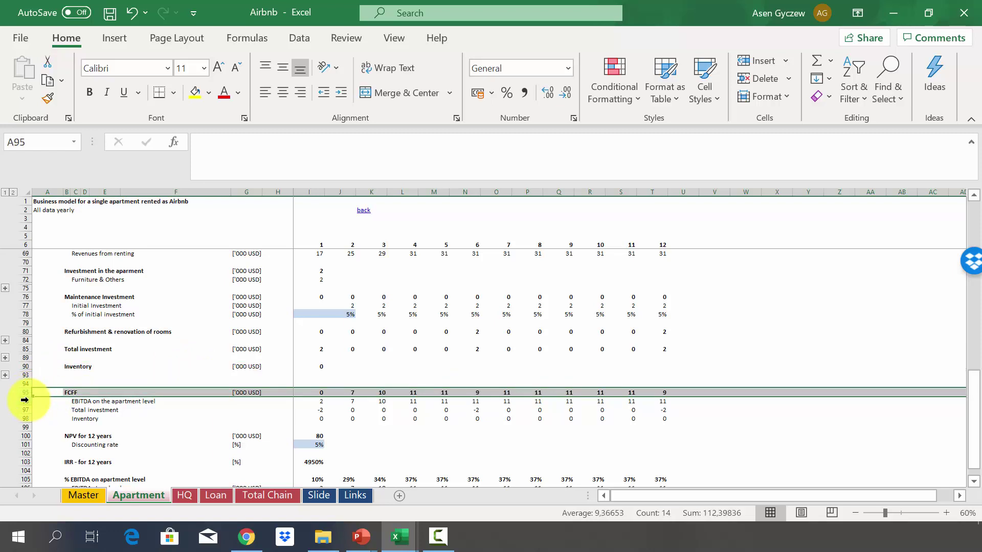
pyautogui.click(24, 401)
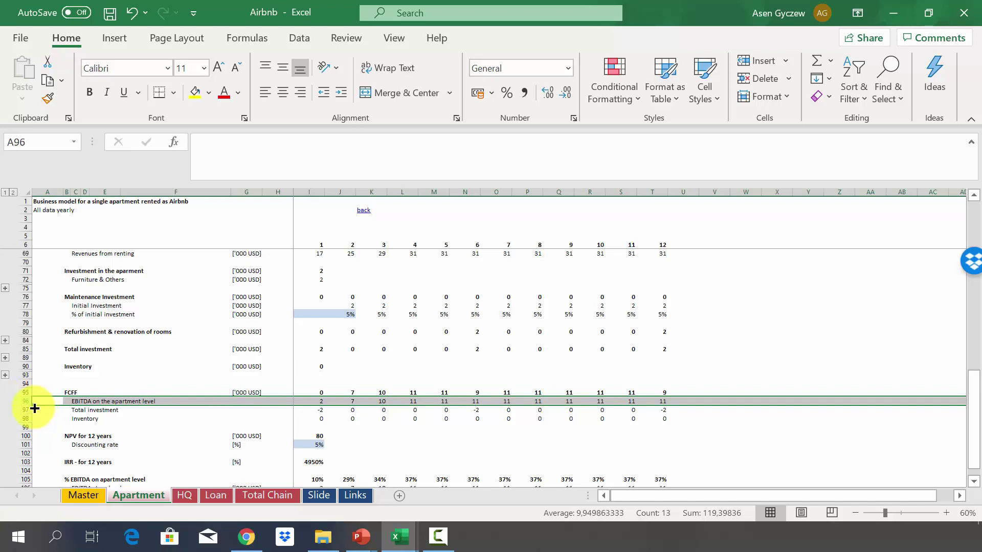
pyautogui.click(26, 410)
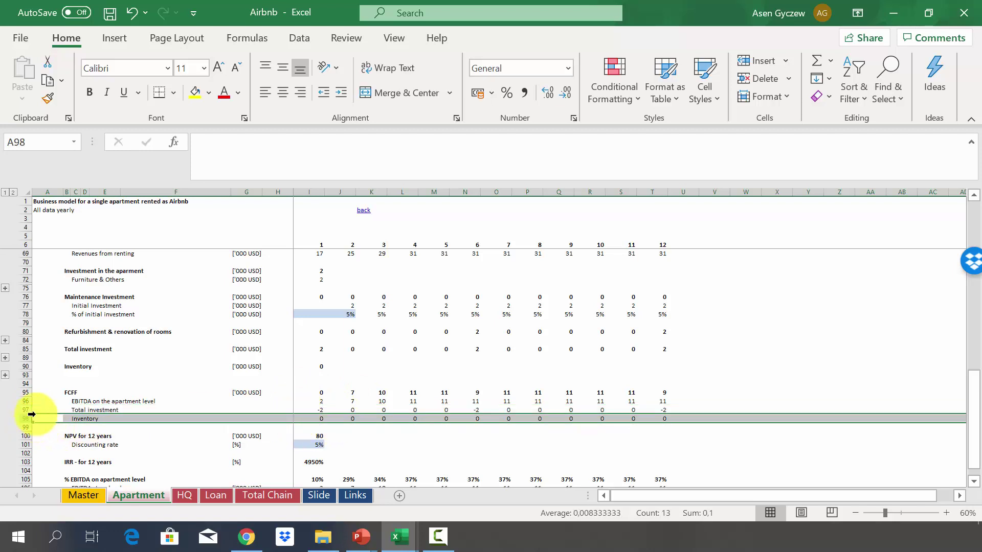
pyautogui.click(305, 398)
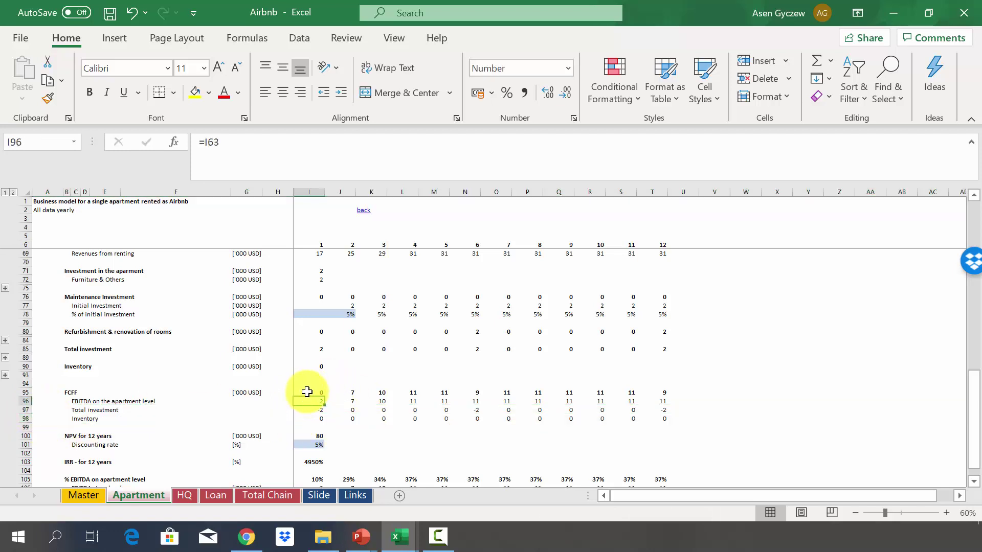
pyautogui.click(307, 392)
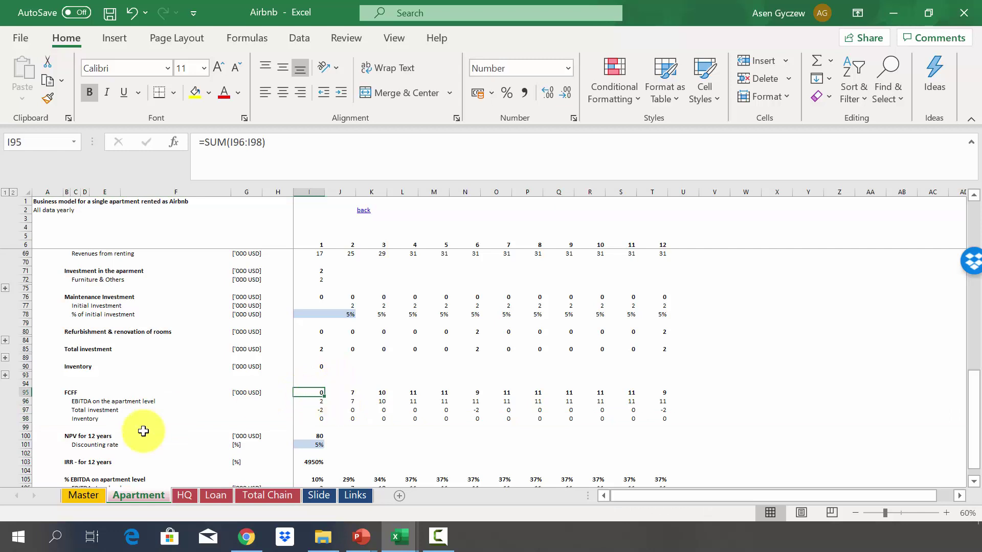
pyautogui.click(26, 392)
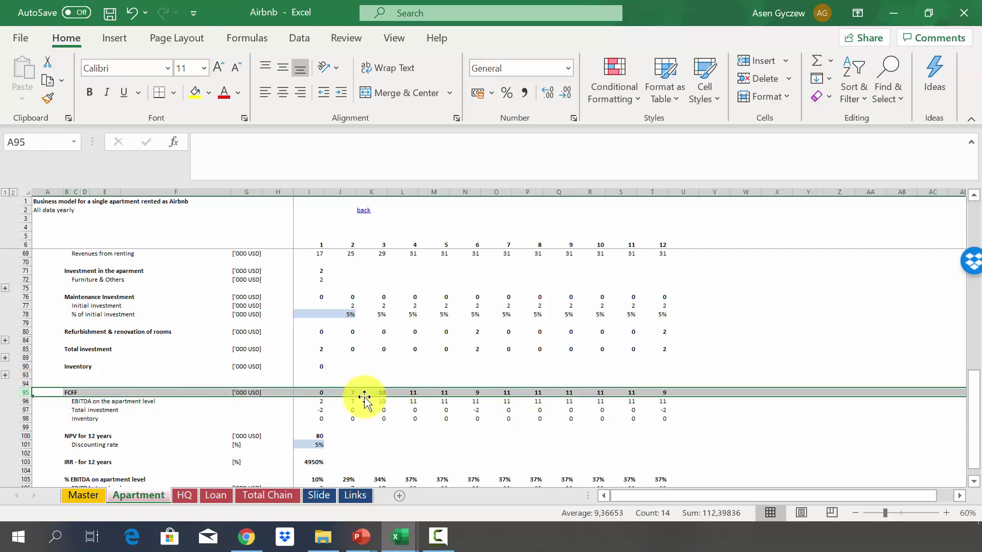
# Step: Compare the FCFF across years 2, 5, 6 and 1, including the year 5 and 6 formulas and the whole year 6 column
pyautogui.click(337, 191)
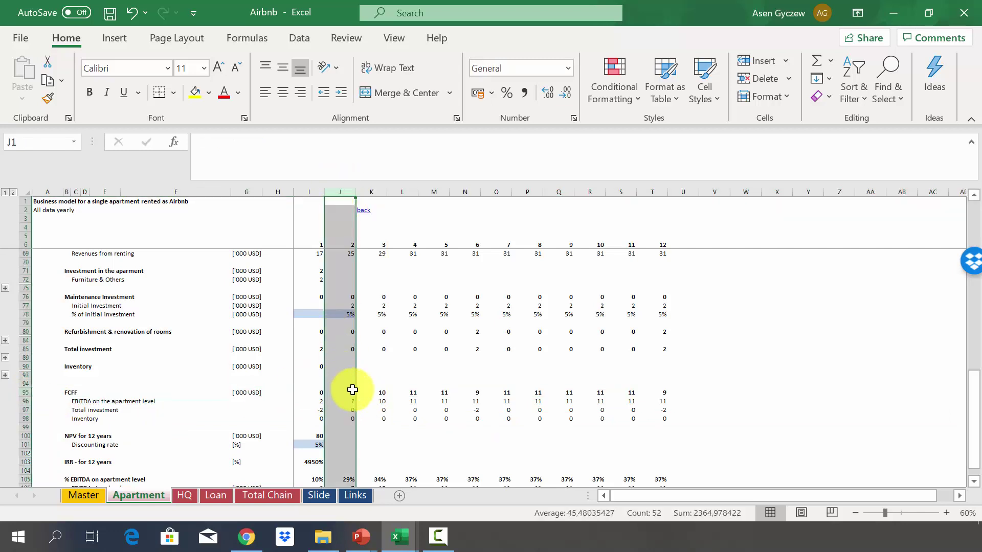
pyautogui.click(432, 393)
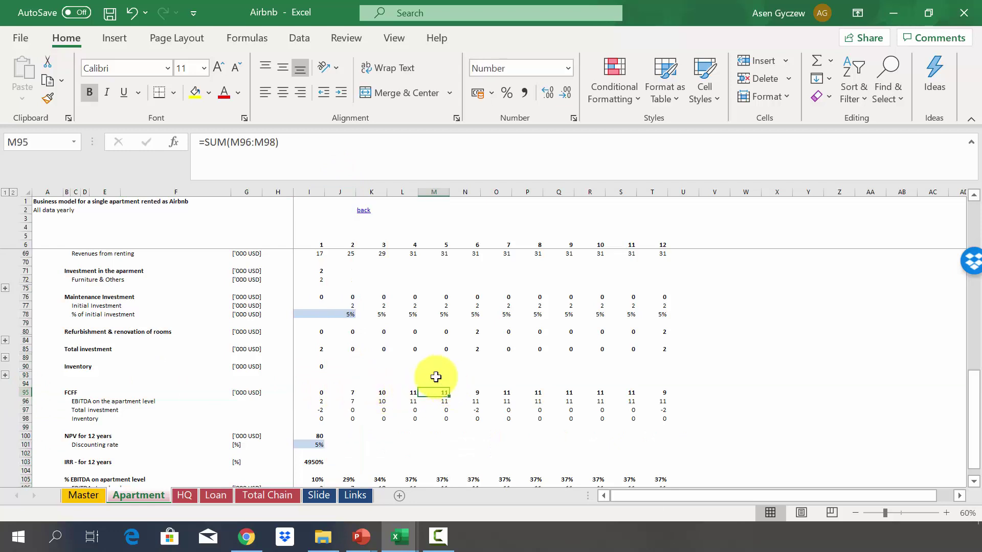
pyautogui.click(464, 391)
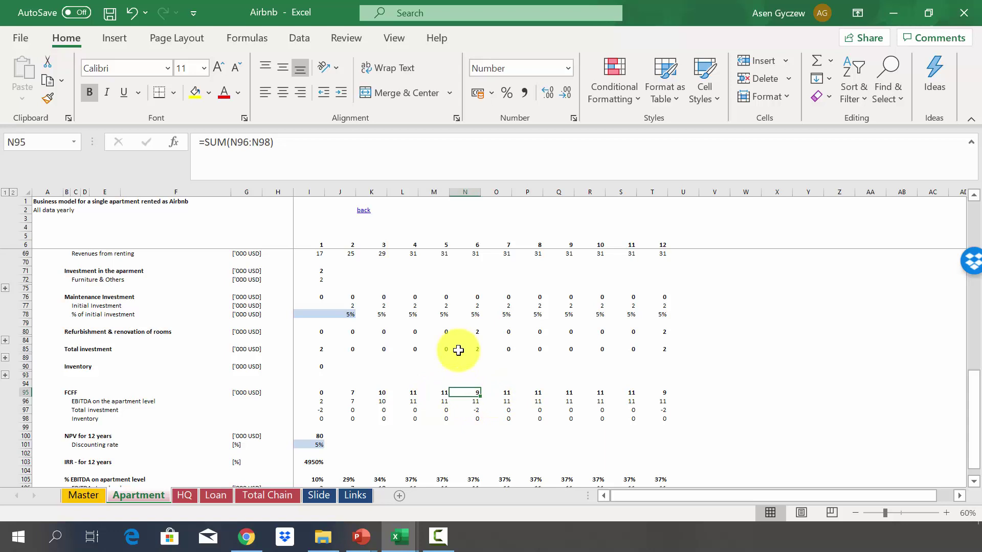
pyautogui.click(464, 192)
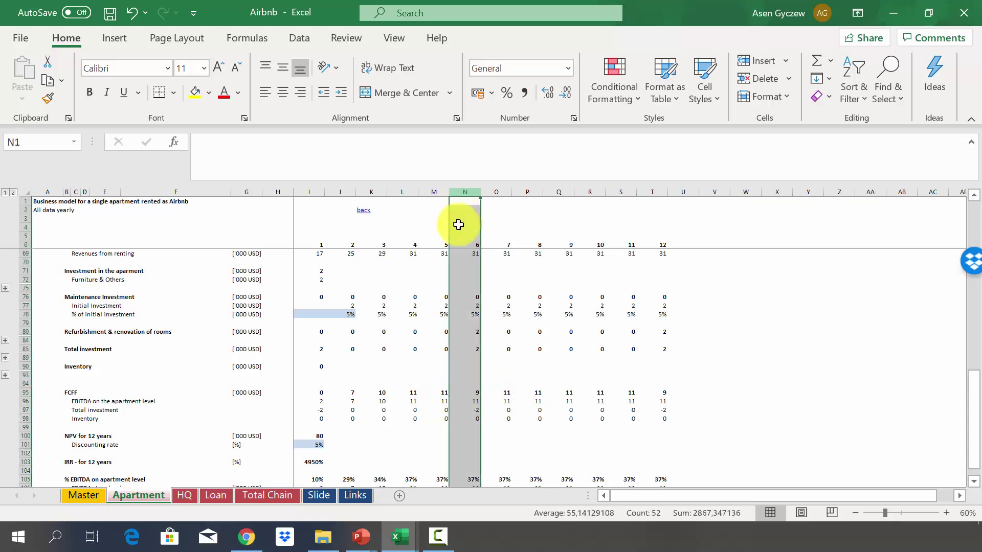
pyautogui.click(321, 391)
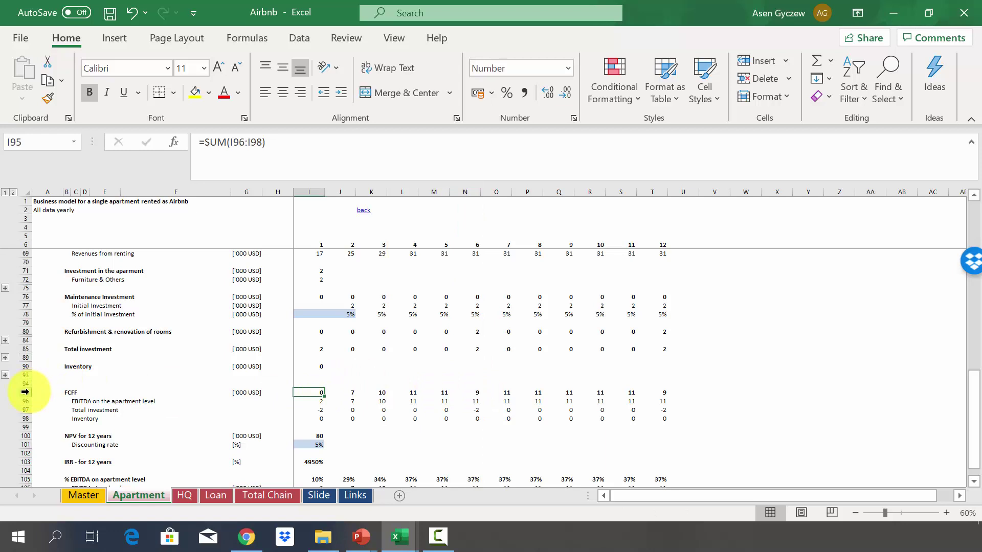
pyautogui.click(25, 392)
# Step: Examine the NPV for 12 years with its discounting rate, the IRR for 12 years and the % EBITDA row's year 1 formula
pyautogui.click(20, 436)
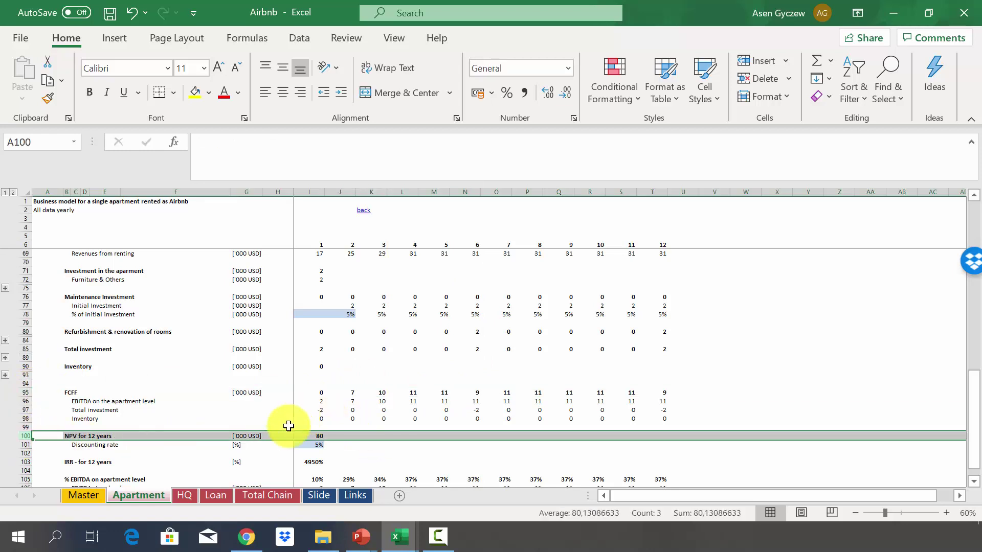
pyautogui.scroll(-2, 289, 405)
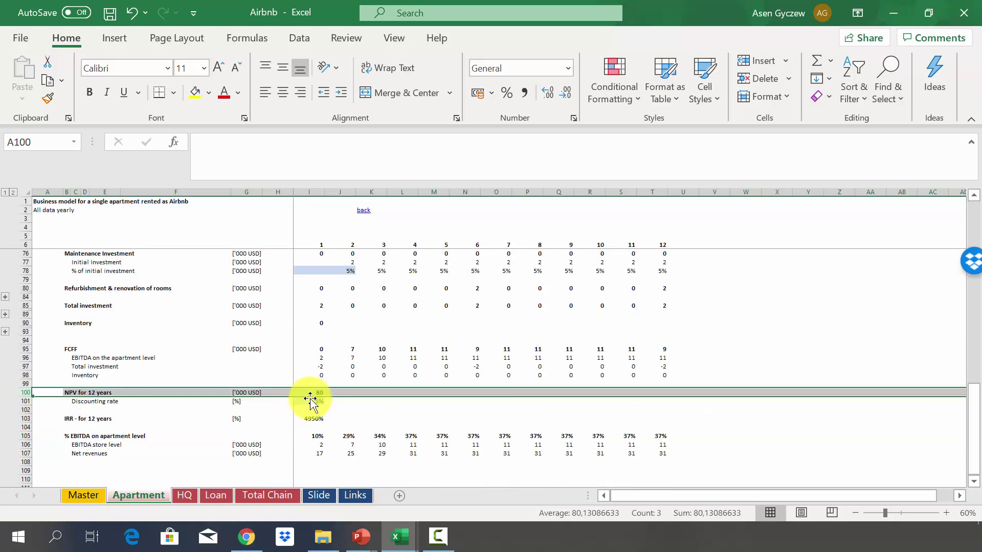
pyautogui.click(307, 403)
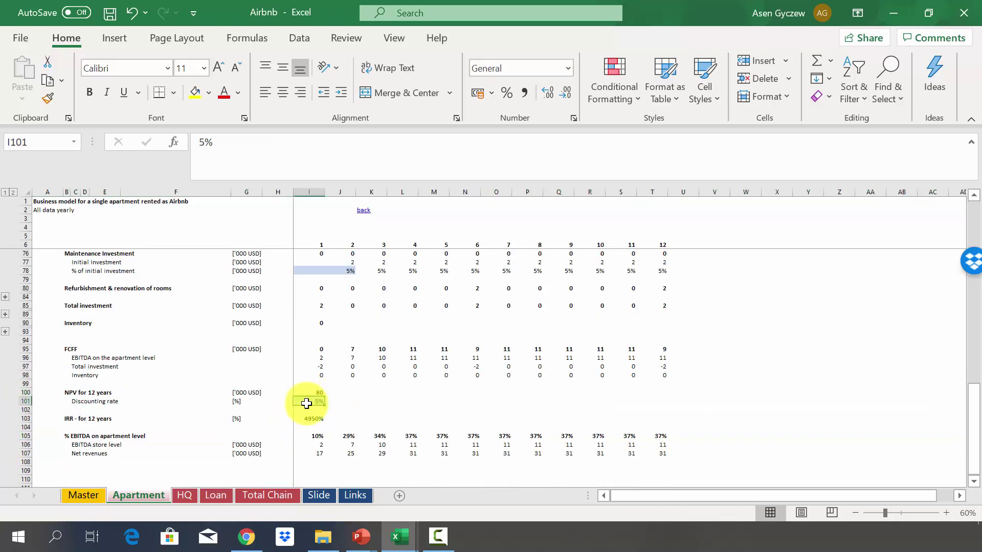
pyautogui.click(22, 418)
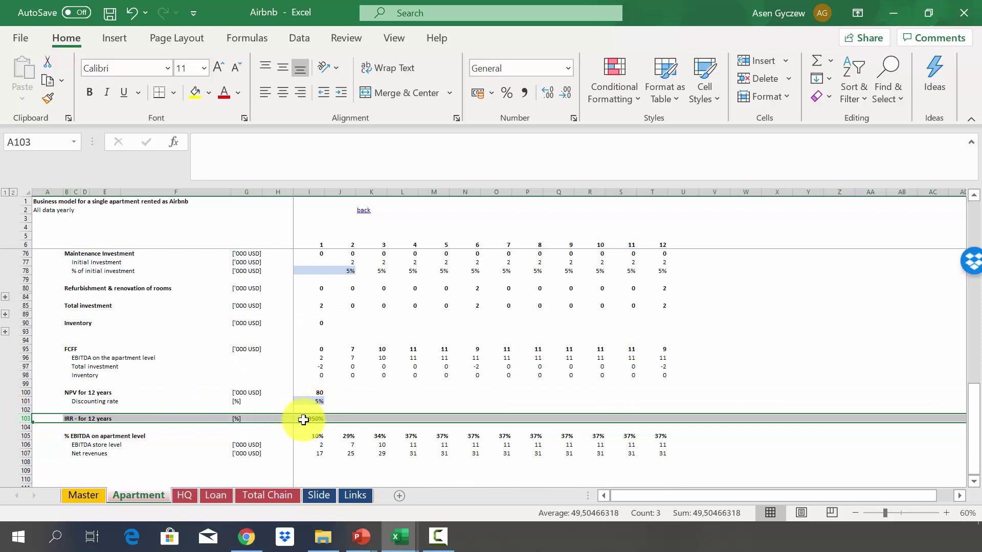
pyautogui.click(23, 436)
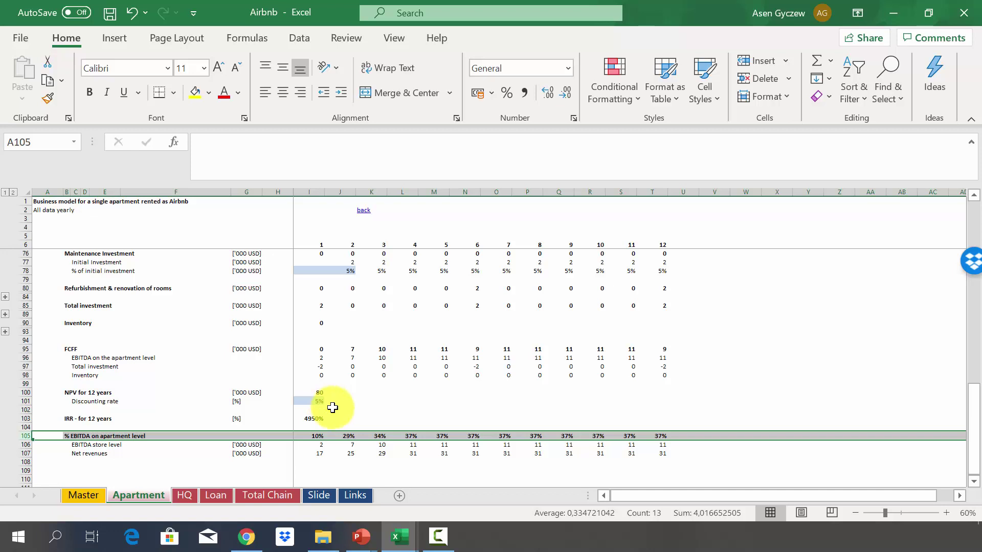
pyautogui.click(328, 434)
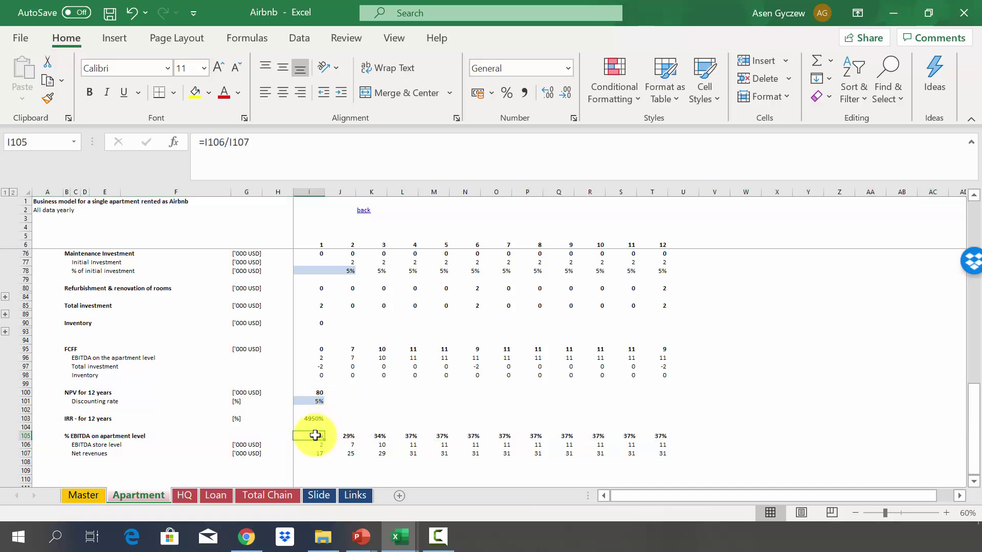
# Step: Compare the % EBITDA on apartment level in years 2 and 4, and check the year 2 refurbishment formula
pyautogui.click(340, 436)
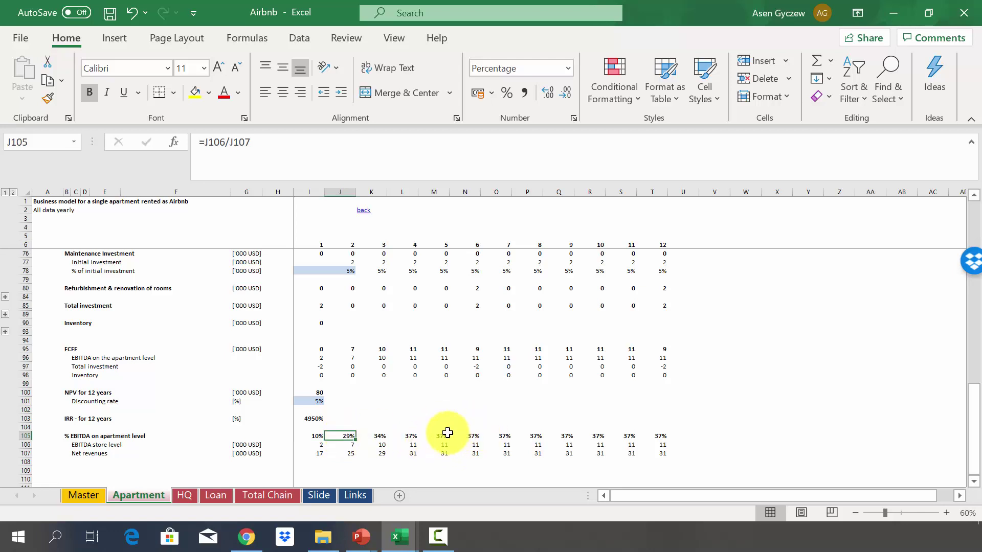
pyautogui.click(429, 436)
pyautogui.click(402, 435)
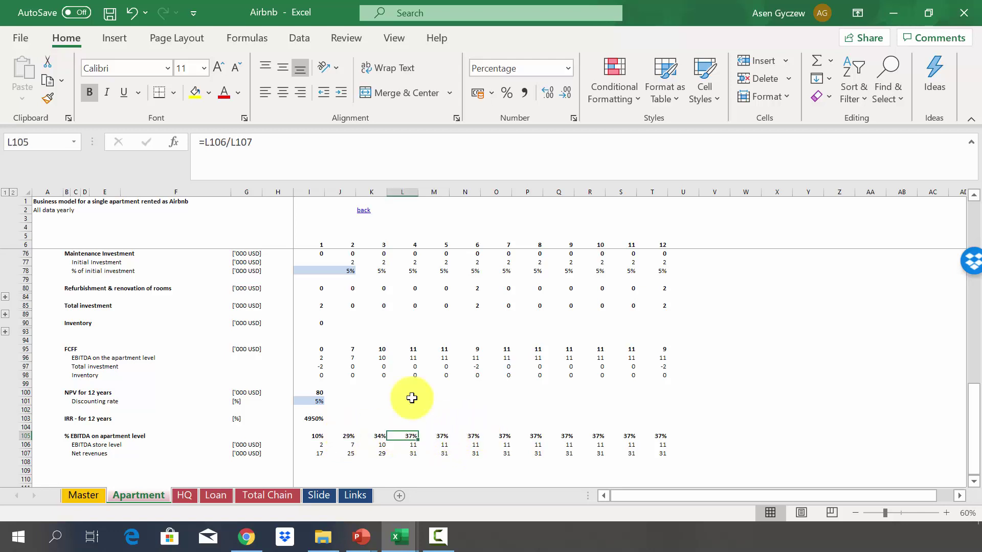
pyautogui.click(400, 190)
pyautogui.click(349, 286)
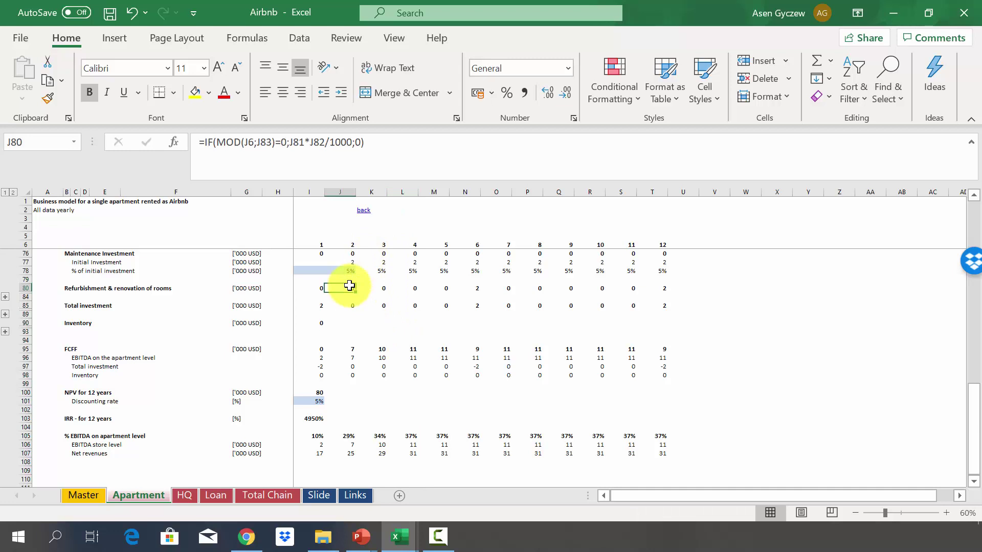
# Step: Review the apartment model from the start, highlighting the Revenues from renting, Variable Costs and Fixed Costs rows
pyautogui.scroll(20, 349, 286)
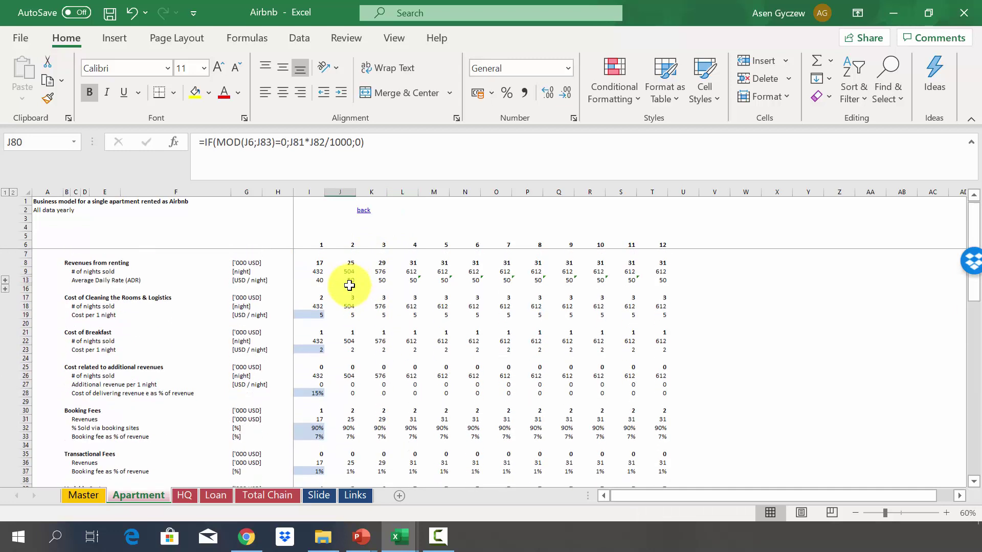
pyautogui.click(23, 261)
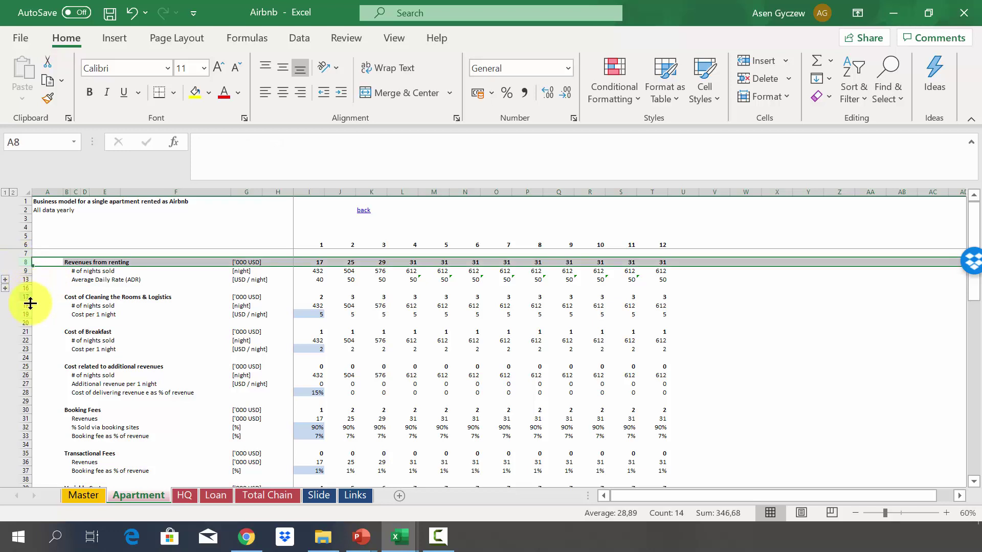
pyautogui.scroll(-5, 131, 374)
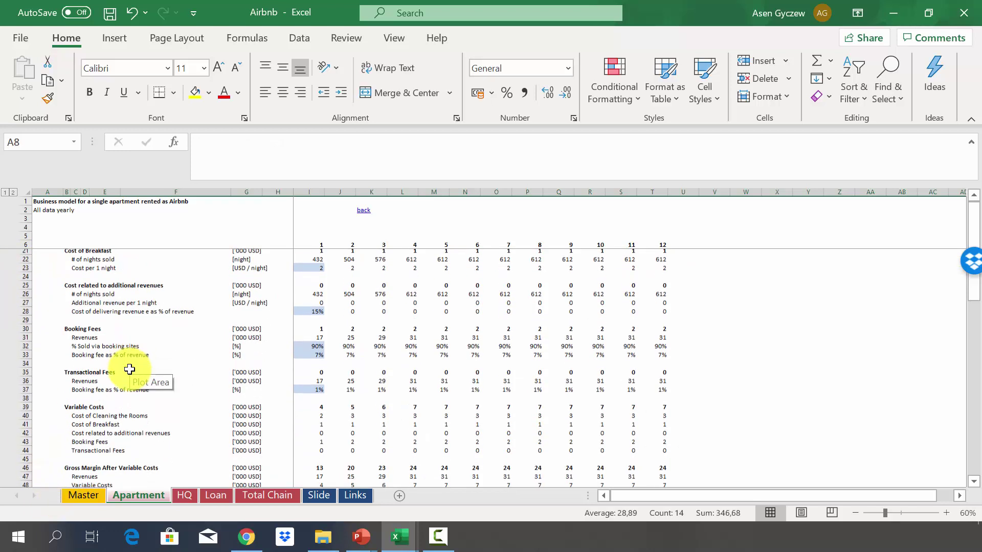
pyautogui.click(23, 393)
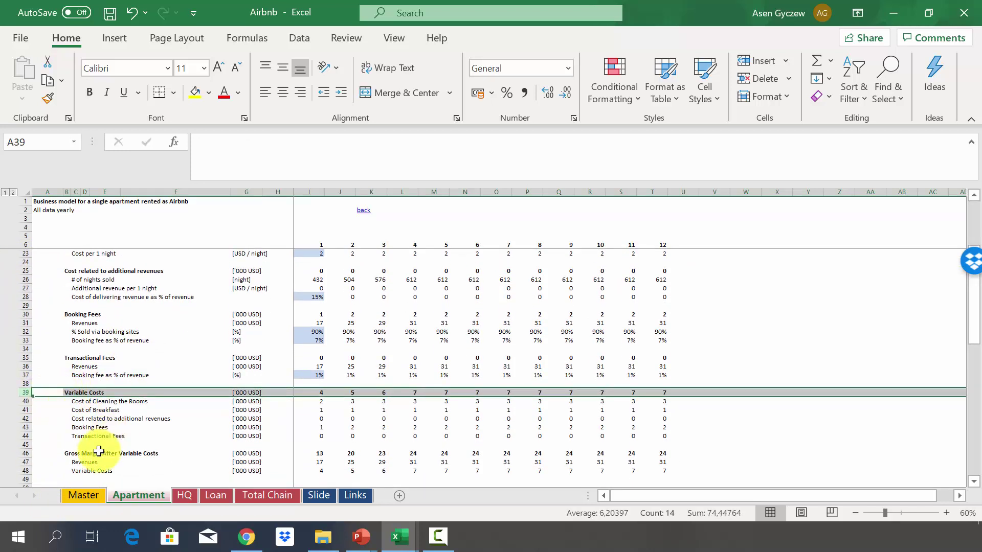
pyautogui.scroll(-3, 99, 451)
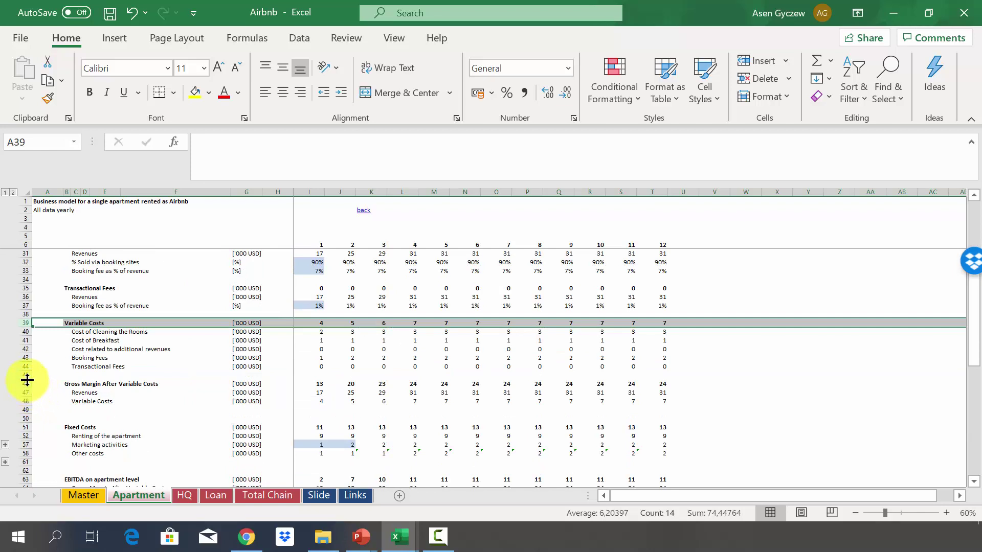
pyautogui.click(27, 382)
pyautogui.click(23, 428)
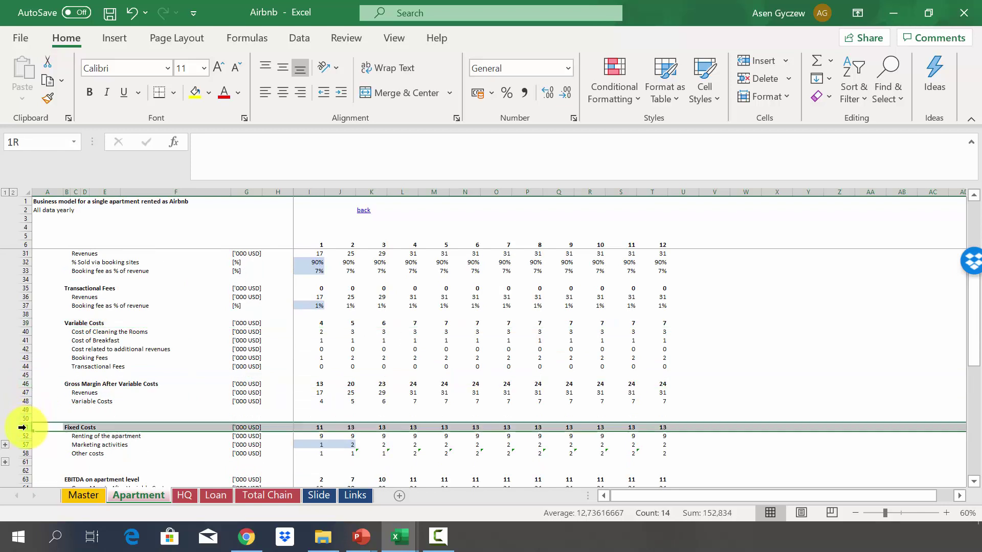
# Step: Examine the EBITDA on apartment level and FCFF rows, and the year 1 Inventory formula
pyautogui.scroll(-4, 128, 440)
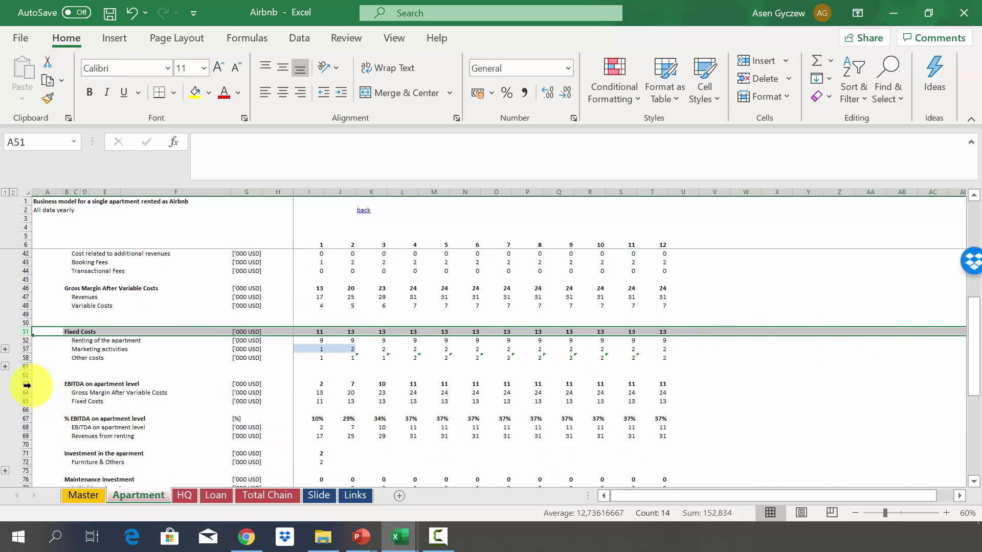
pyautogui.click(23, 385)
pyautogui.scroll(-3, 131, 445)
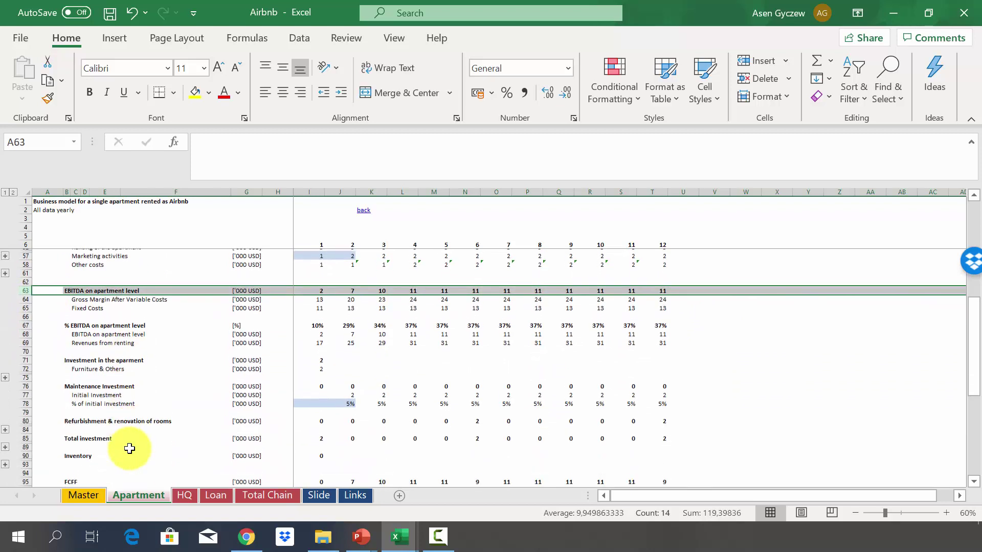
pyautogui.scroll(-3, 131, 402)
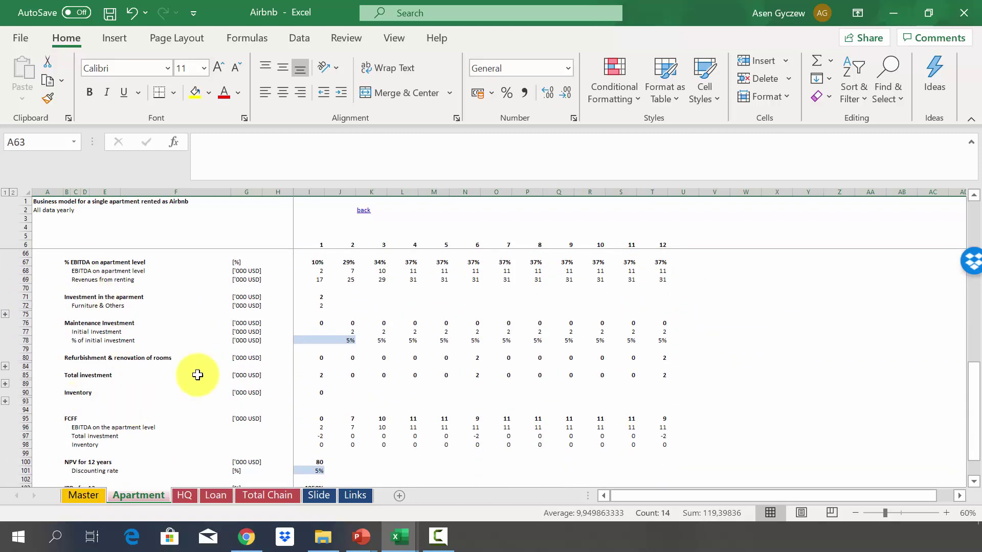
pyautogui.click(26, 419)
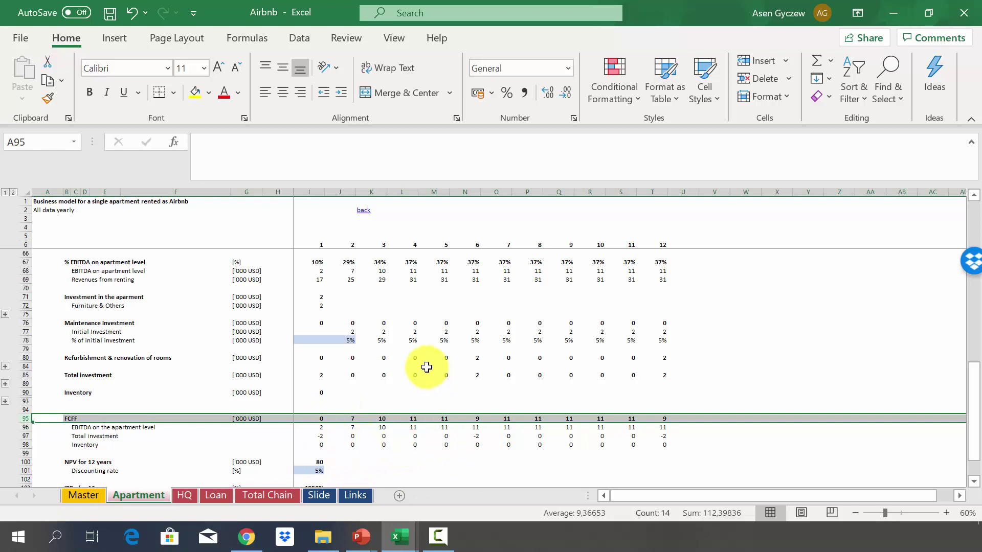
pyautogui.click(314, 393)
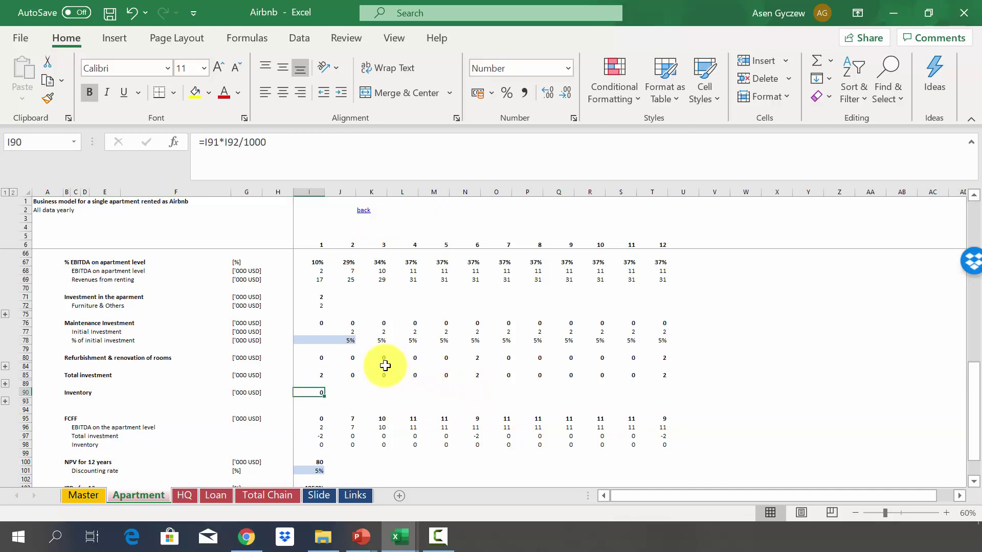
# Step: Open the HQ sheet and examine the Opex HQ row and the year 12 column of head office costs
pyautogui.hotkey('ctrl', 'pagedown')
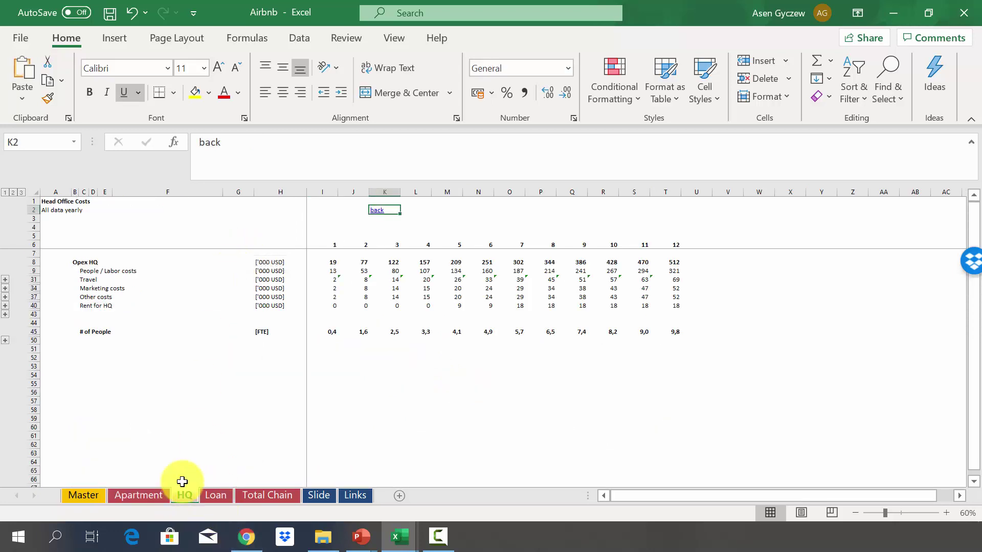
pyautogui.click(141, 254)
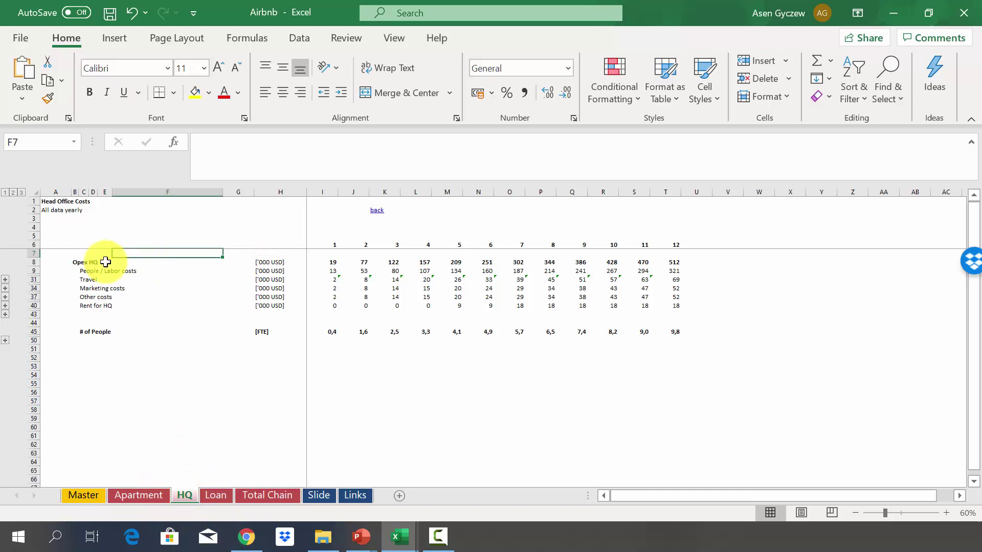
pyautogui.click(25, 262)
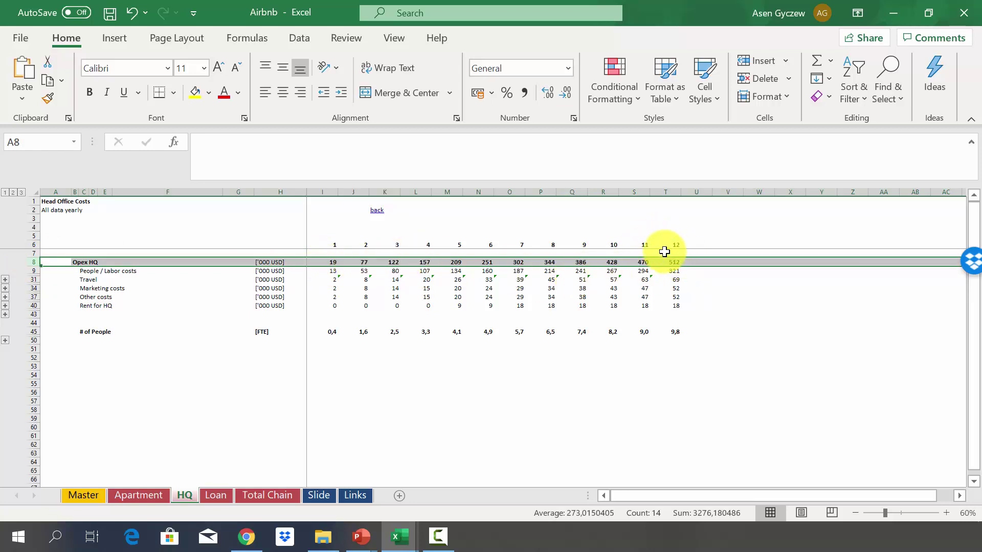
pyautogui.click(667, 193)
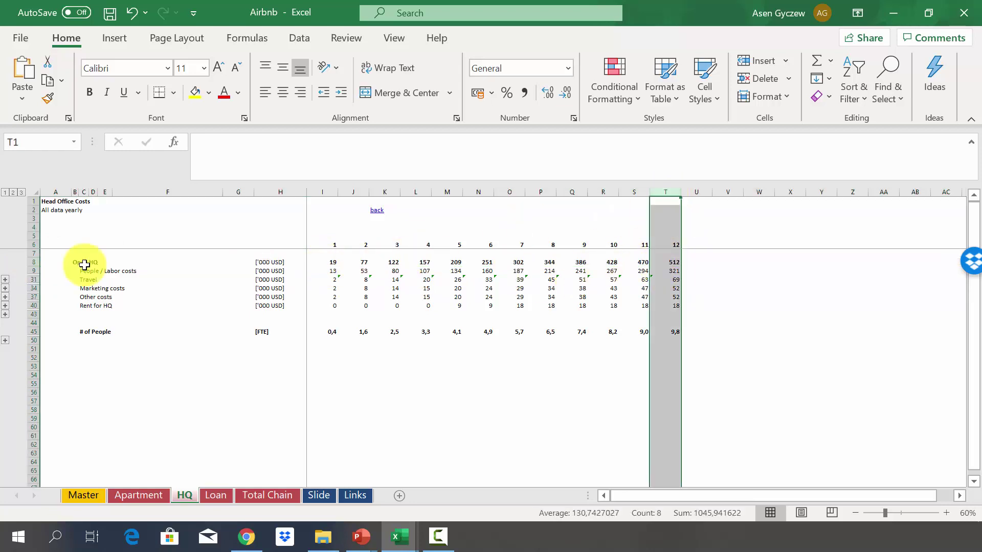
# Step: Expand the People / Labor costs to the second outline level and examine the CEO, Managers, Logistics, Sales & Marketing and Design specialist rows
pyautogui.click(31, 270)
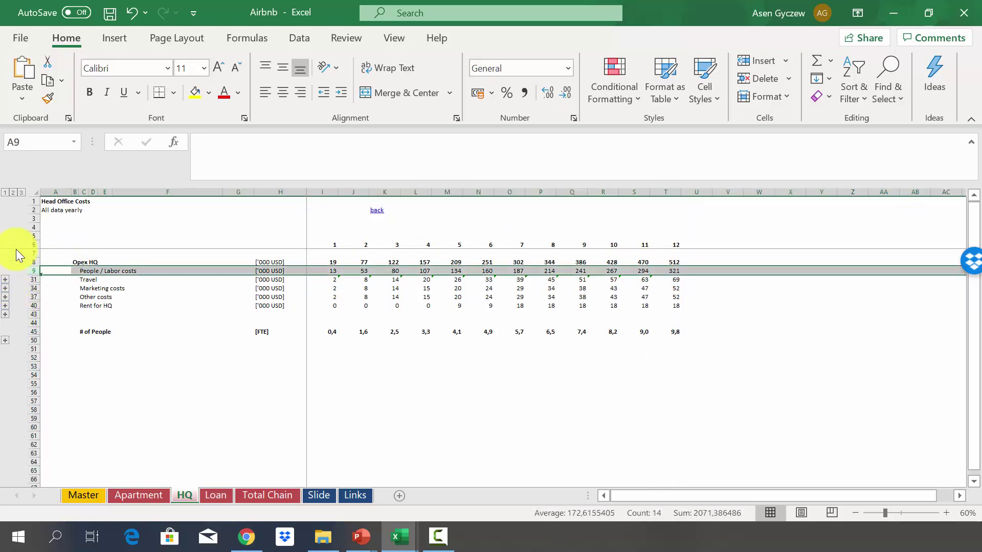
pyautogui.click(14, 192)
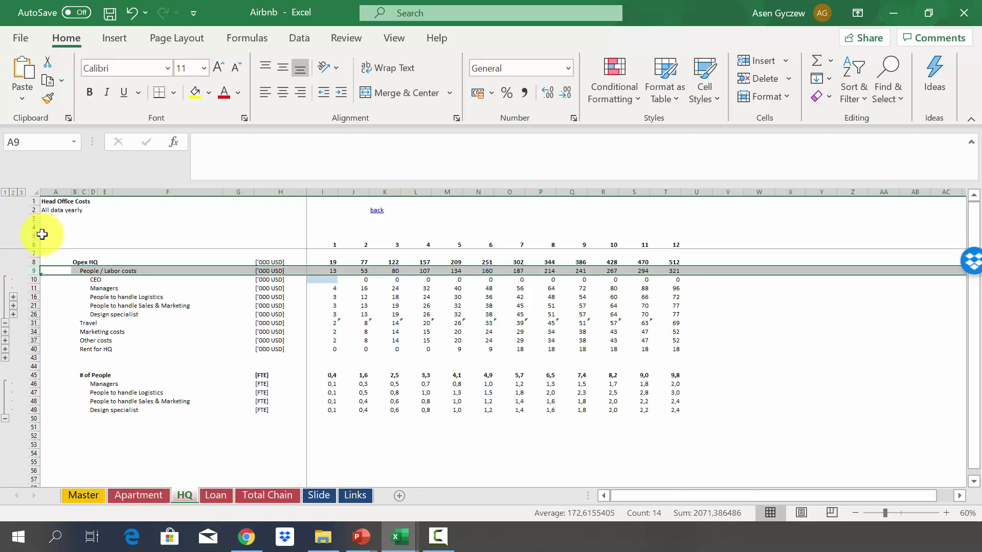
pyautogui.click(33, 278)
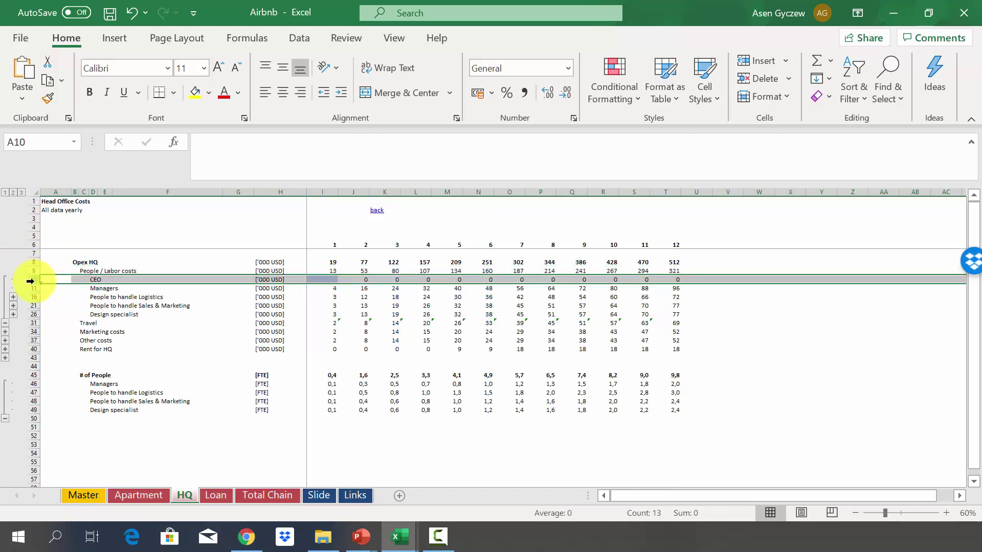
pyautogui.click(34, 287)
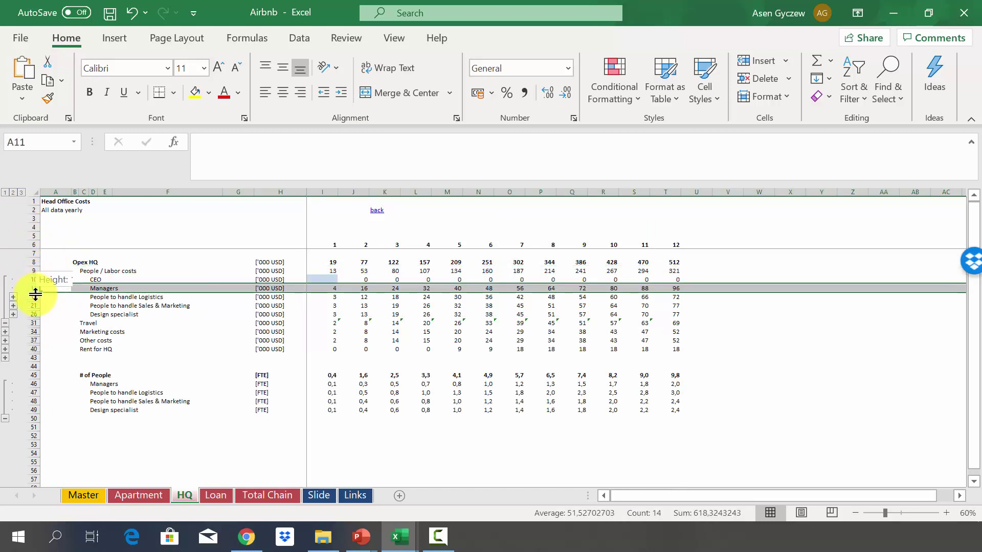
pyautogui.click(34, 297)
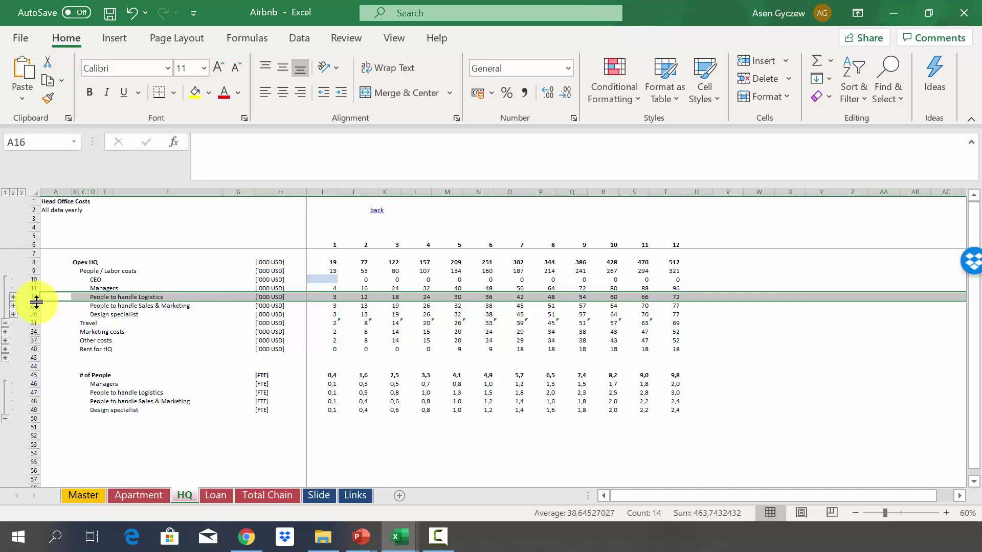
pyautogui.click(33, 305)
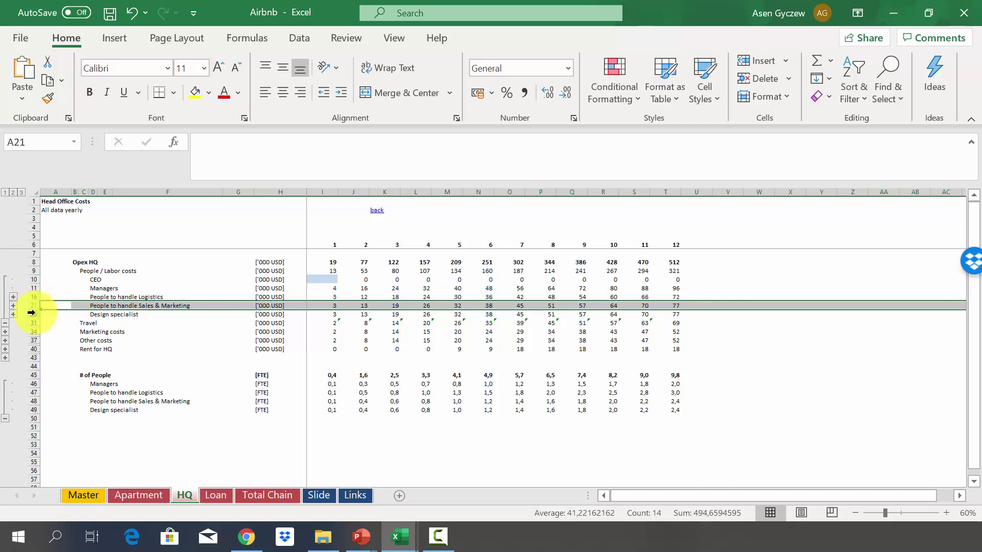
pyautogui.click(31, 313)
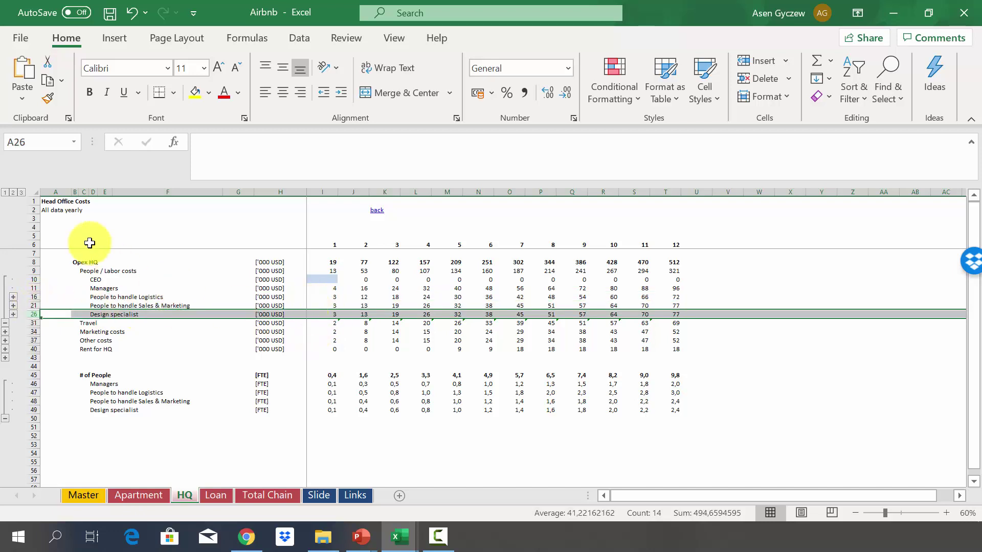
# Step: Expand the Managers cost details and examine the FTE, apartment, capacity and cost per FTE lines, including year 1 formulas for apartments and FTE
pyautogui.click(13, 298)
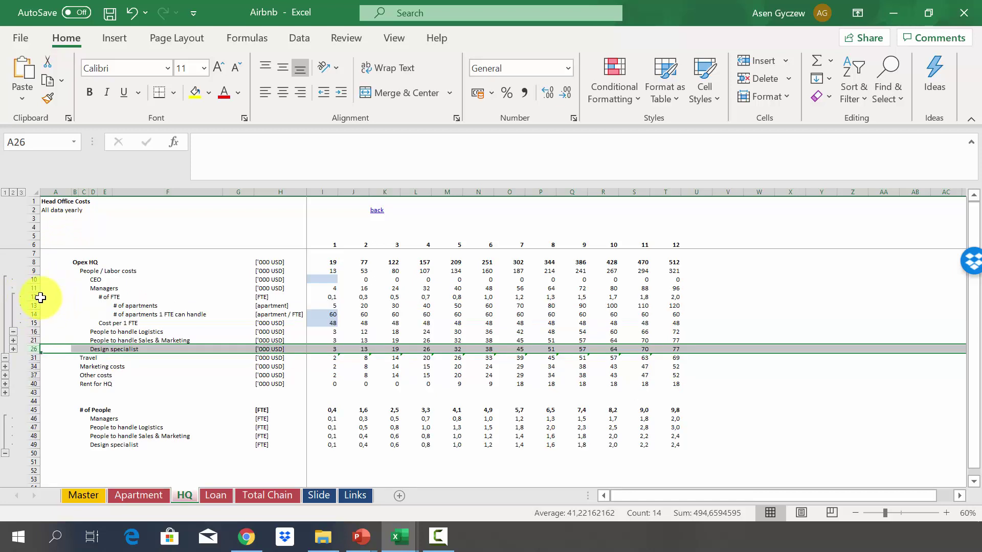
pyautogui.click(34, 298)
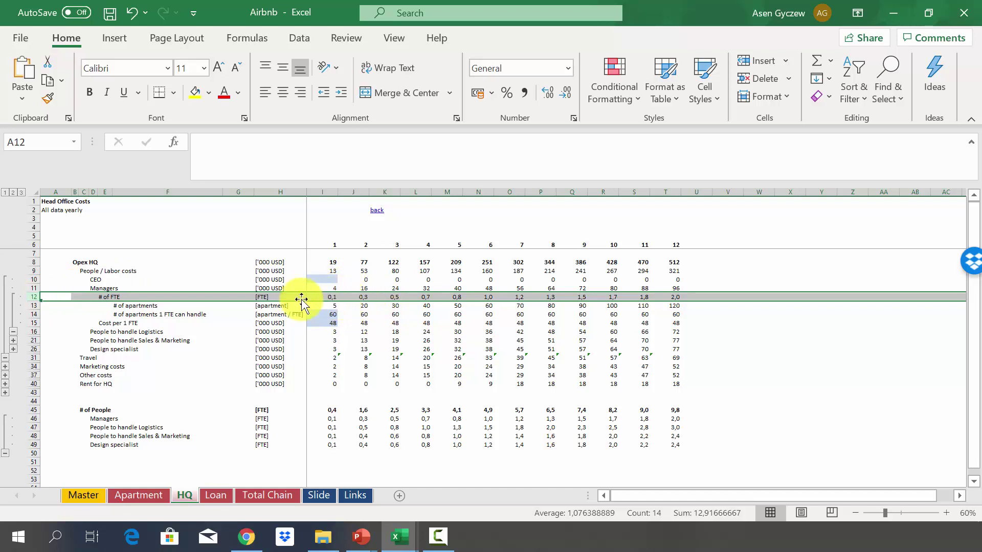
pyautogui.click(30, 324)
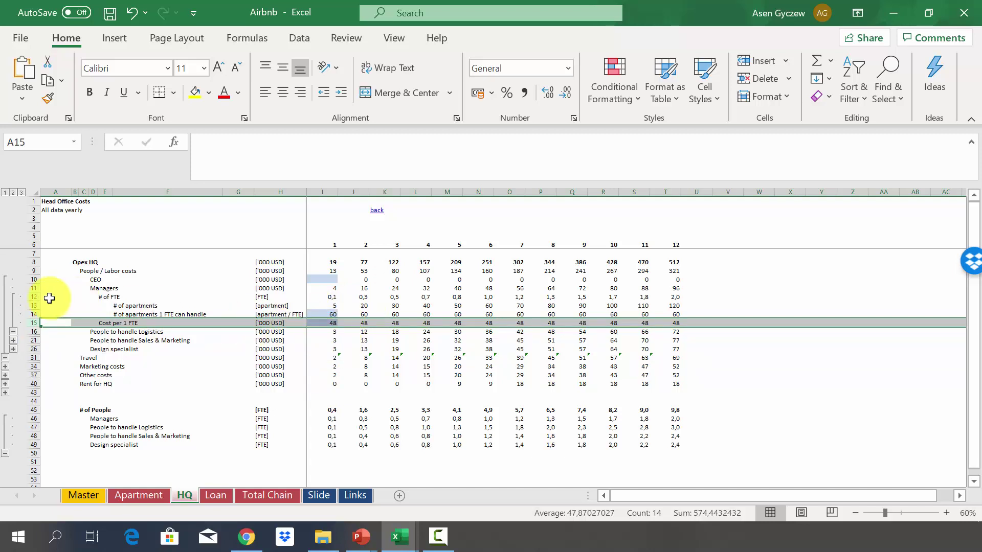
pyautogui.click(30, 297)
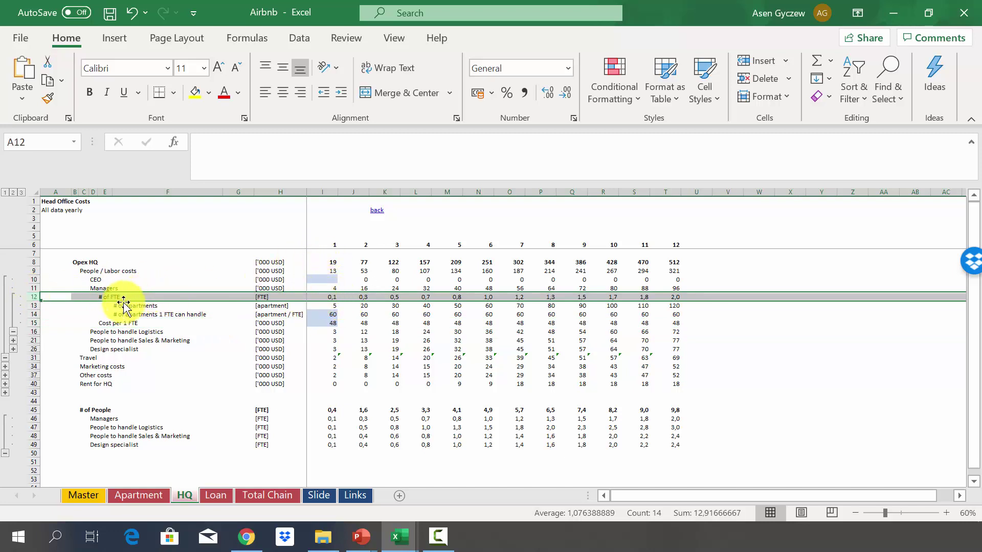
pyautogui.click(32, 306)
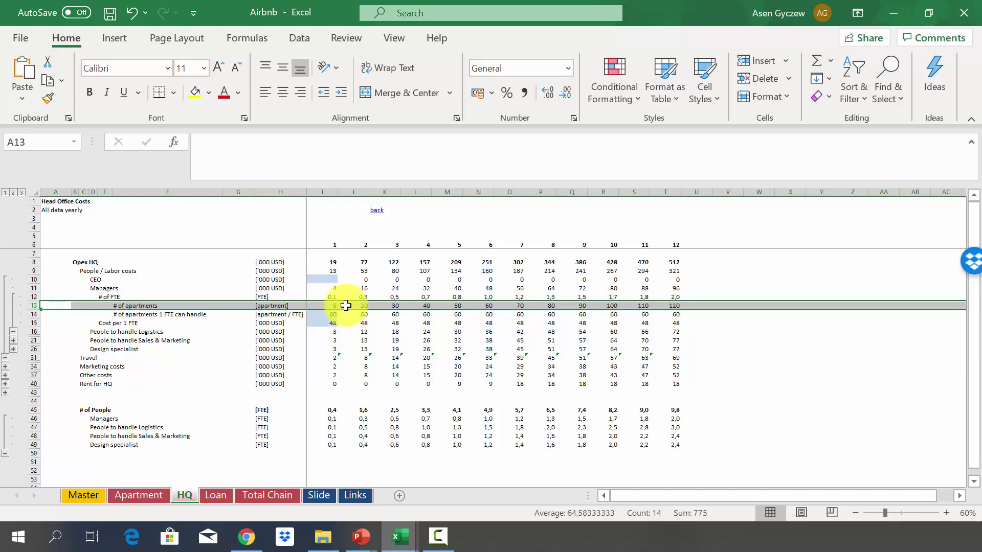
pyautogui.click(32, 314)
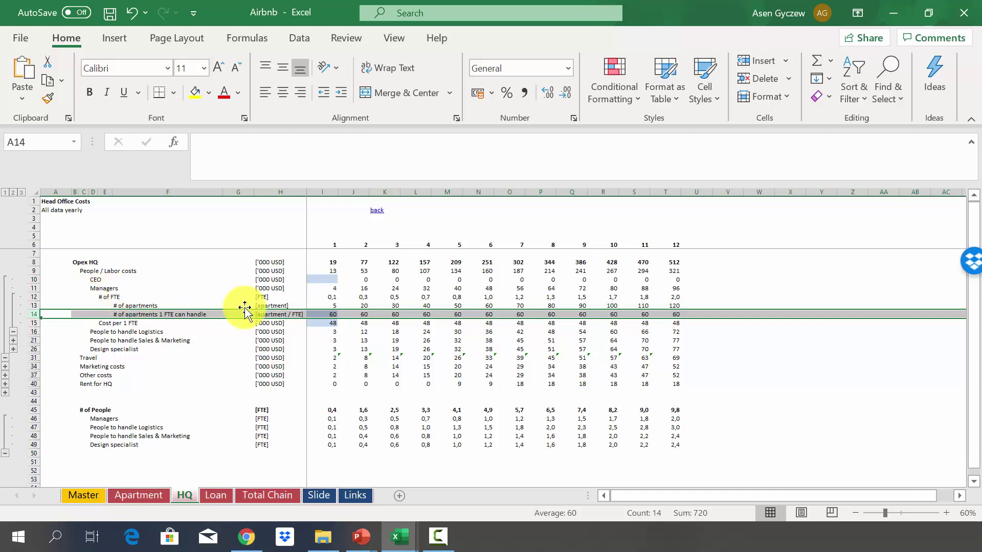
pyautogui.click(320, 304)
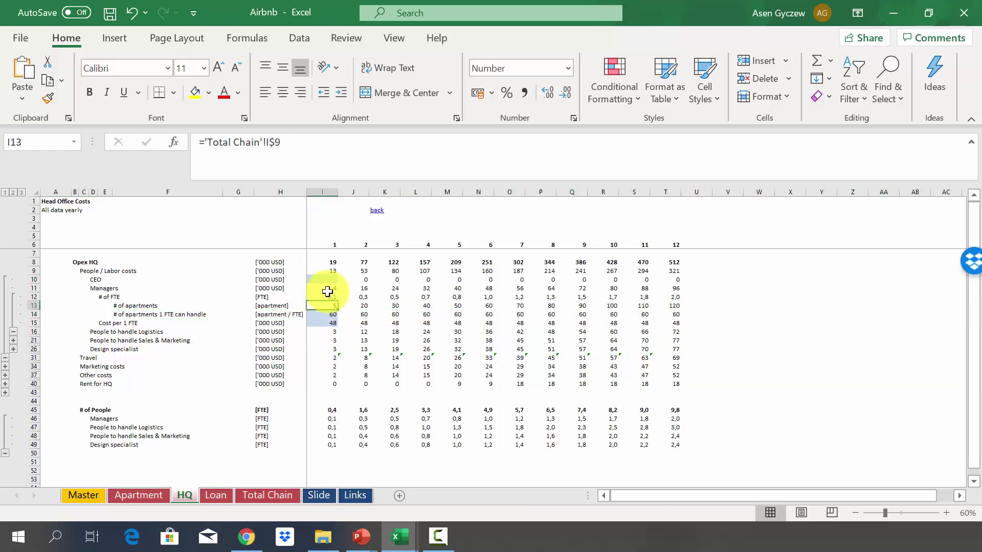
pyautogui.click(325, 297)
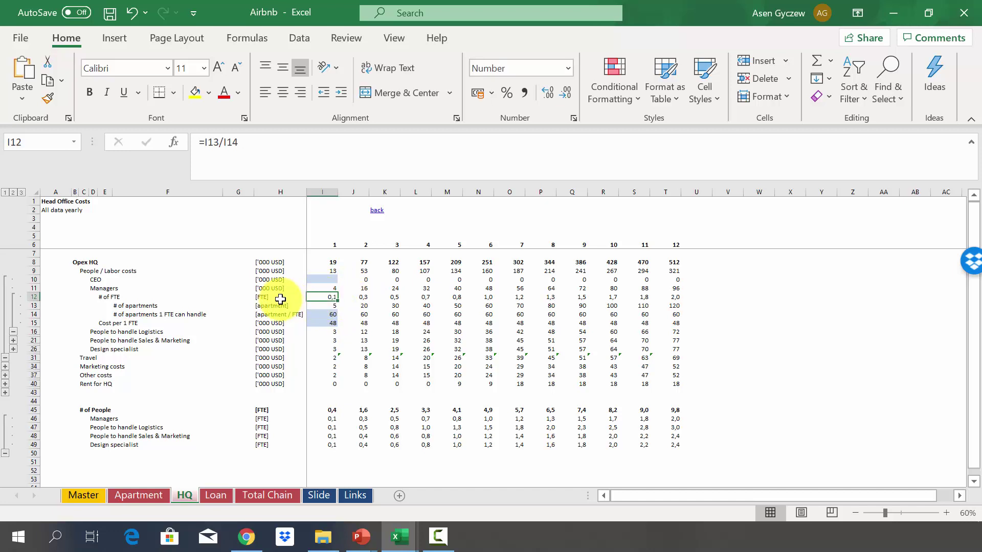
# Step: Collapse the Managers cost details, and expand the People to handle Sales & Marketing details to examine them before collapsing them again
pyautogui.click(14, 332)
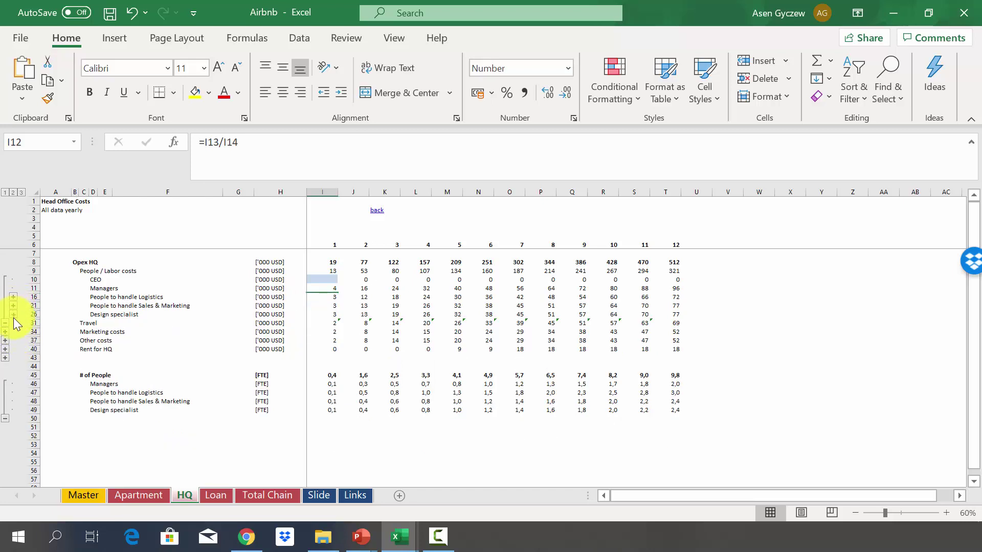
pyautogui.click(13, 315)
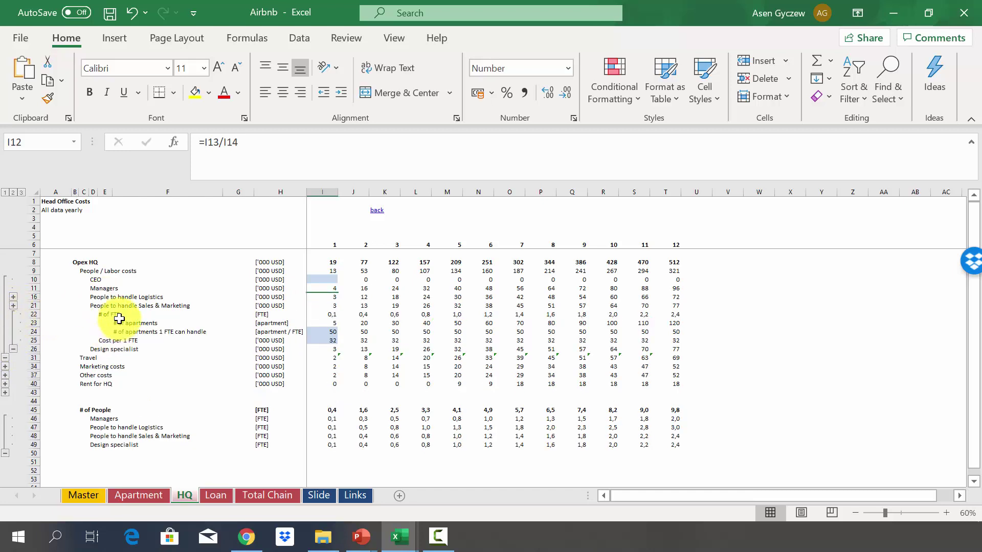
pyautogui.click(14, 348)
# Step: Examine the Travel, Marketing costs and Other costs rows on the HQ sheet
pyautogui.click(30, 324)
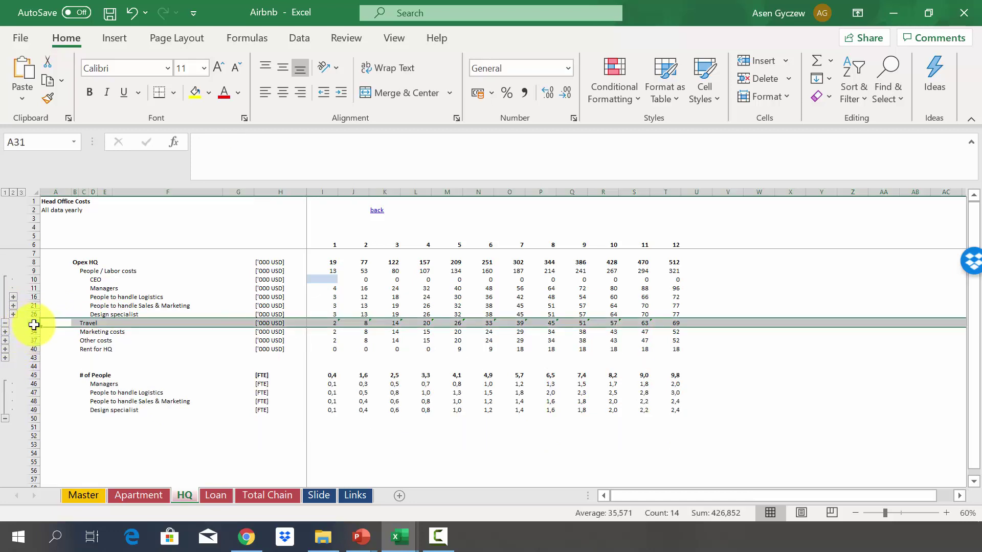
pyautogui.click(34, 332)
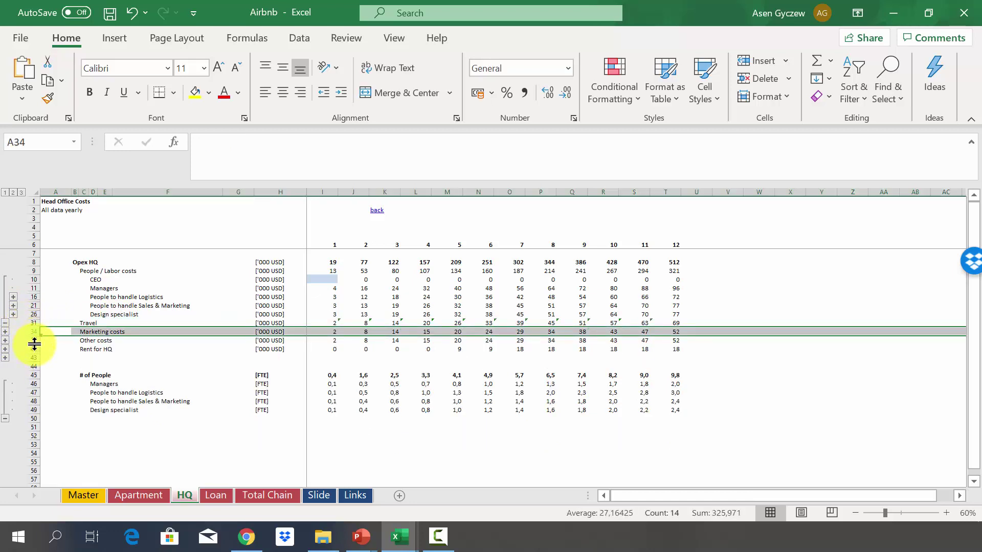
pyautogui.click(34, 341)
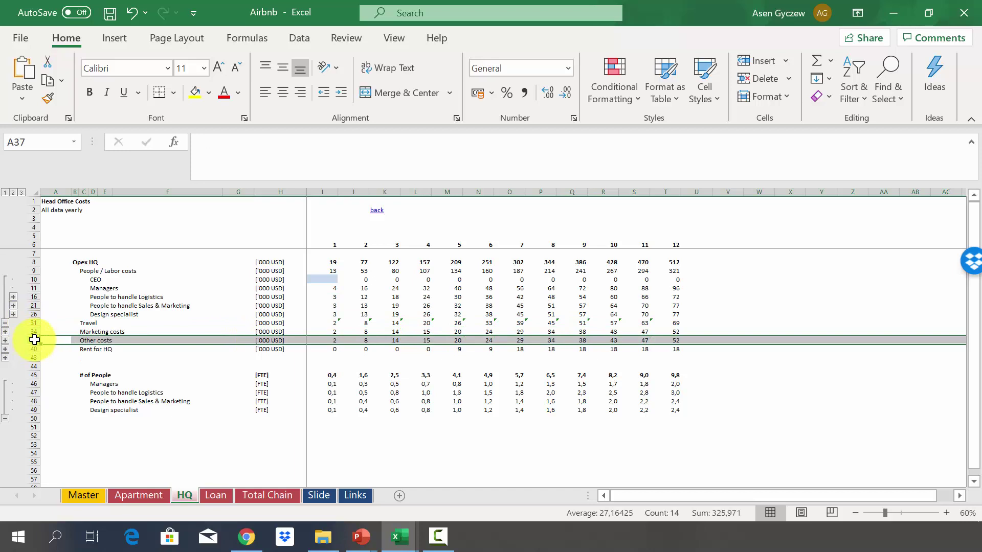
# Step: Expand the Marketing costs details and examine the % of Sales and Revenues rows that drive them
pyautogui.click(6, 340)
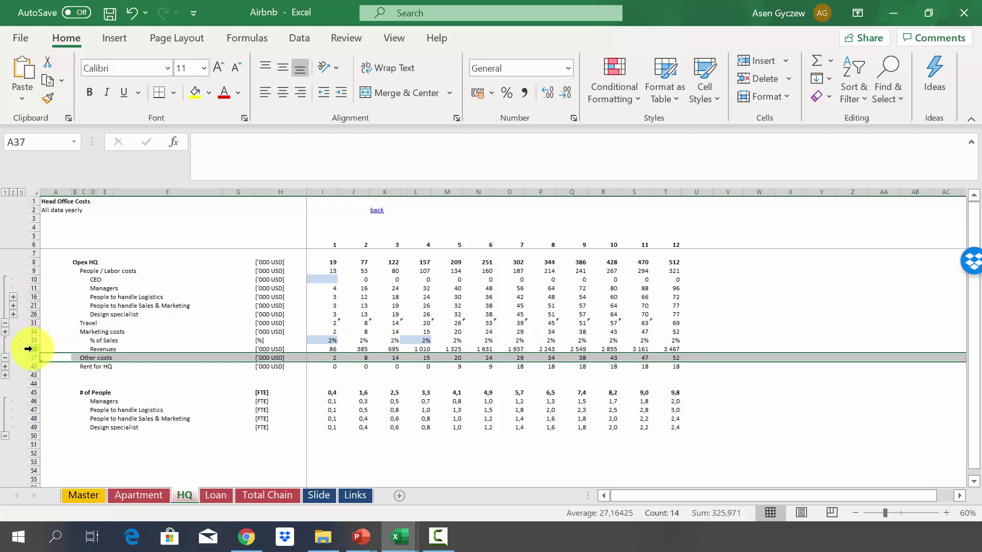
pyautogui.click(31, 349)
pyautogui.click(28, 340)
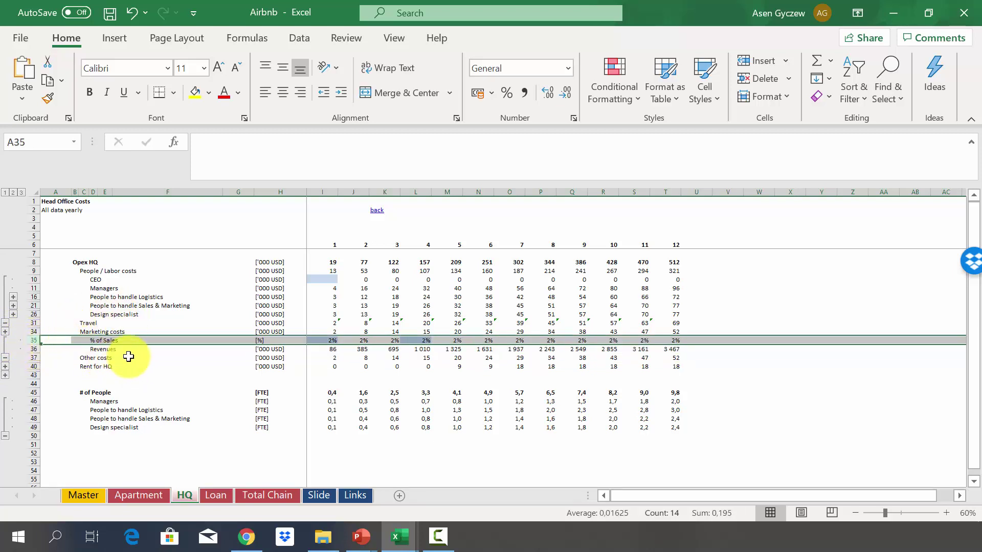
pyautogui.click(31, 331)
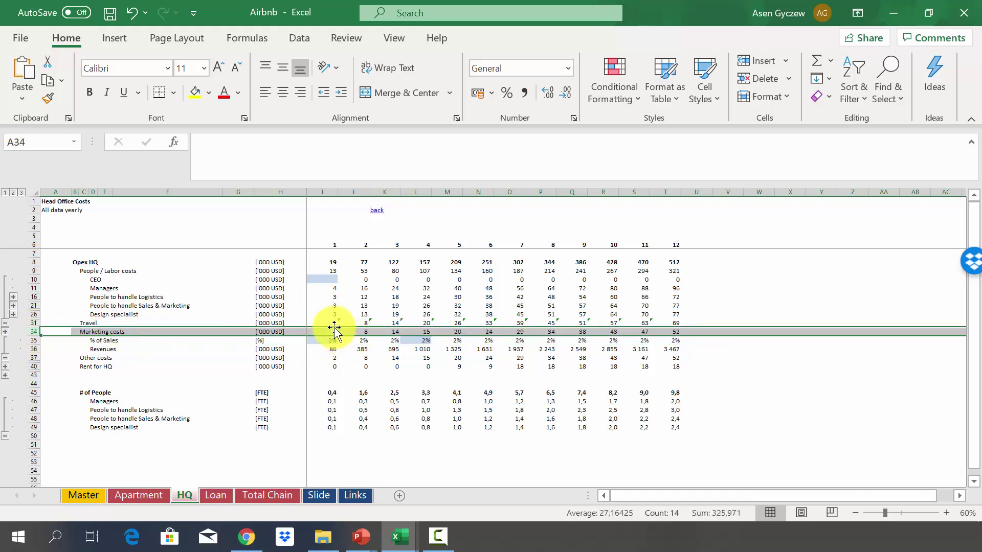
pyautogui.click(33, 341)
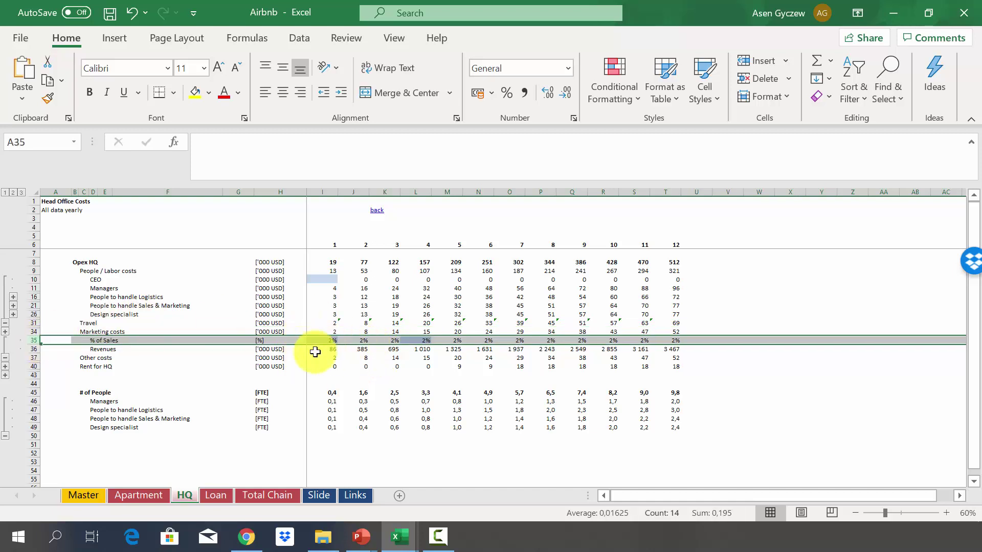
pyautogui.click(33, 349)
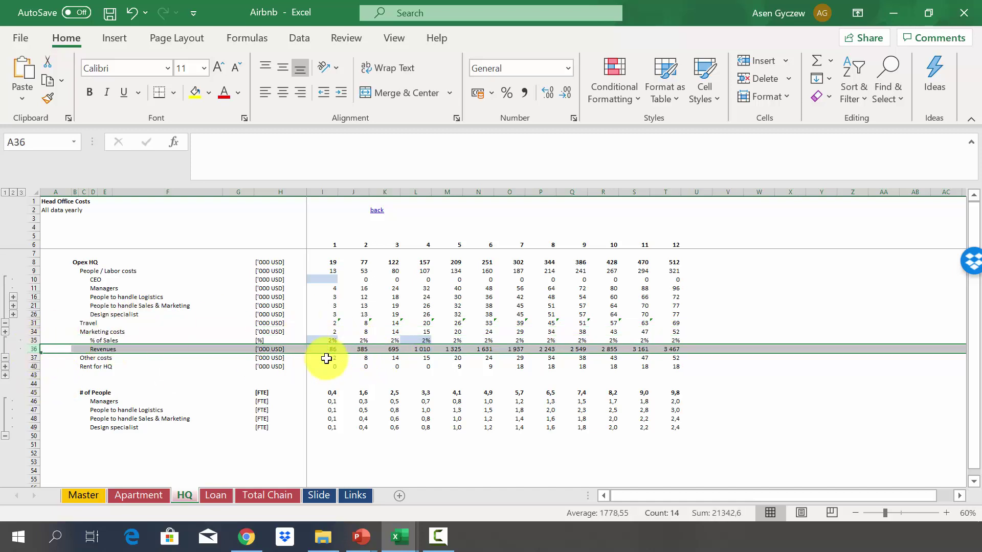
# Step: Examine the year 1 and year 12 Marketing costs formulas and the % of Sales line, and collapse the details
pyautogui.click(331, 331)
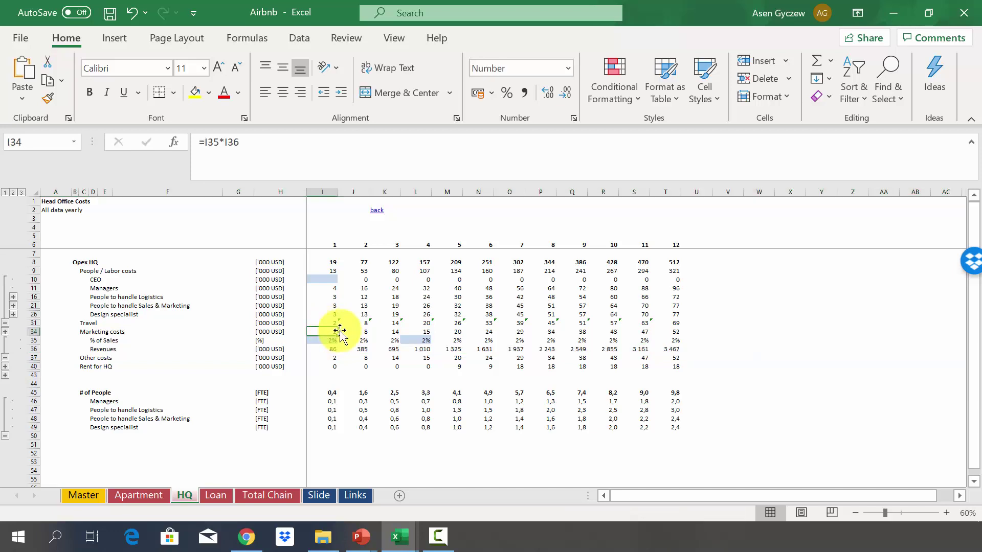
pyautogui.click(664, 332)
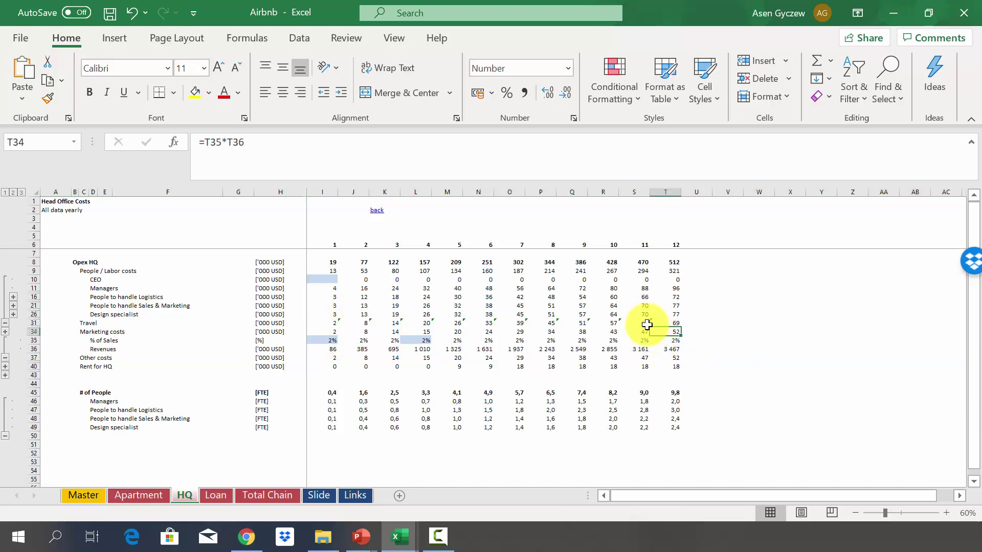
pyautogui.click(663, 340)
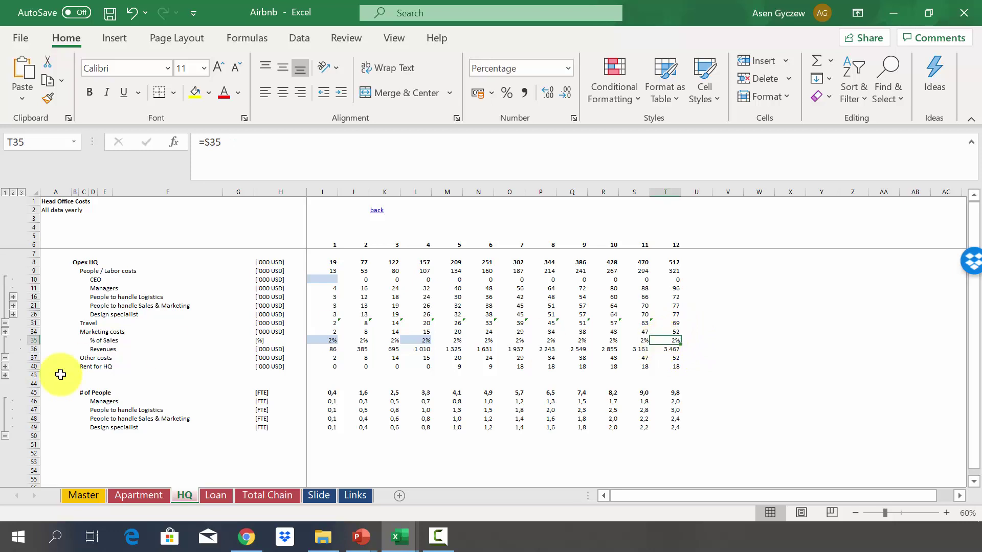
pyautogui.click(34, 340)
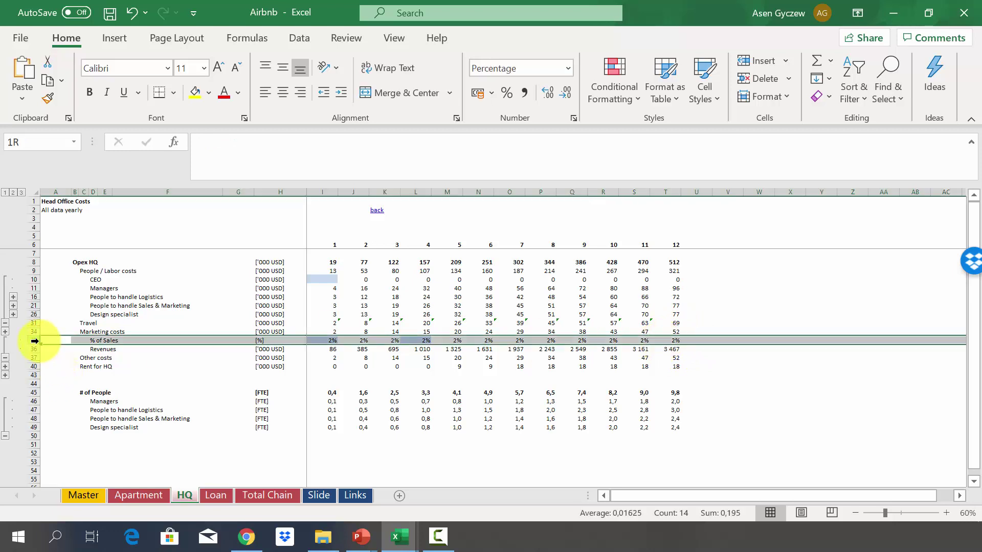
pyautogui.click(6, 358)
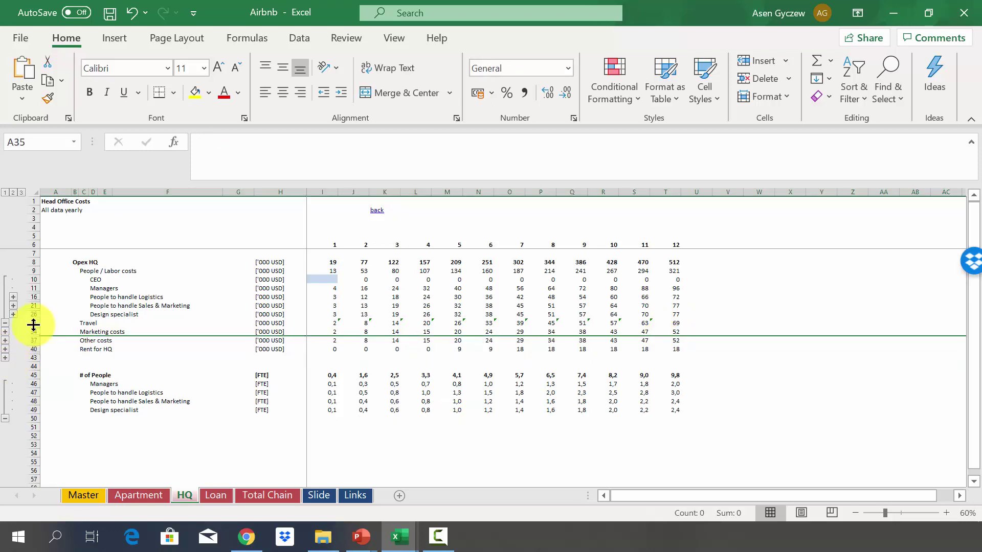
# Step: Review the Travel, Marketing costs, Other costs and Rent for HQ rows one after another
pyautogui.click(31, 323)
pyautogui.moveTo(31, 332); pyautogui.dragTo(34, 333)
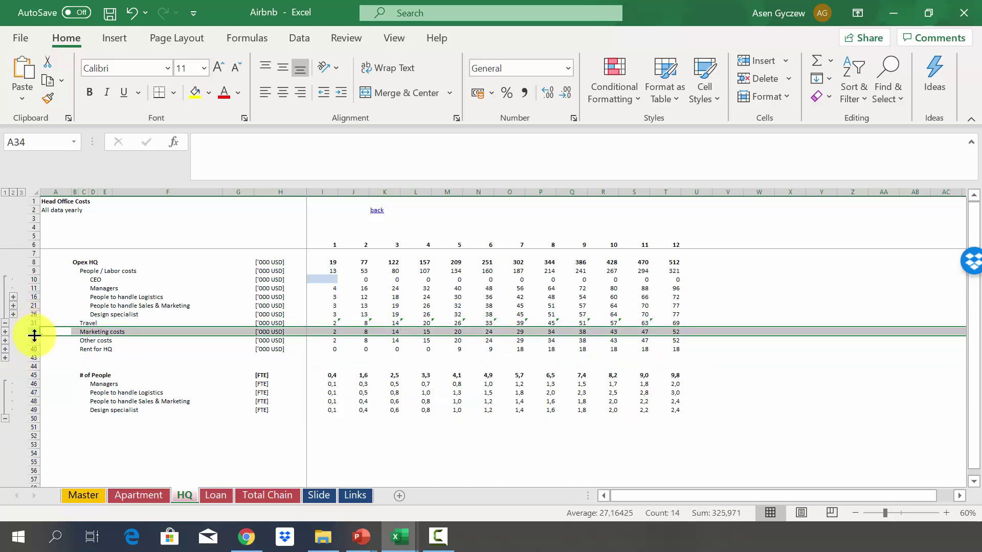
pyautogui.click(34, 339)
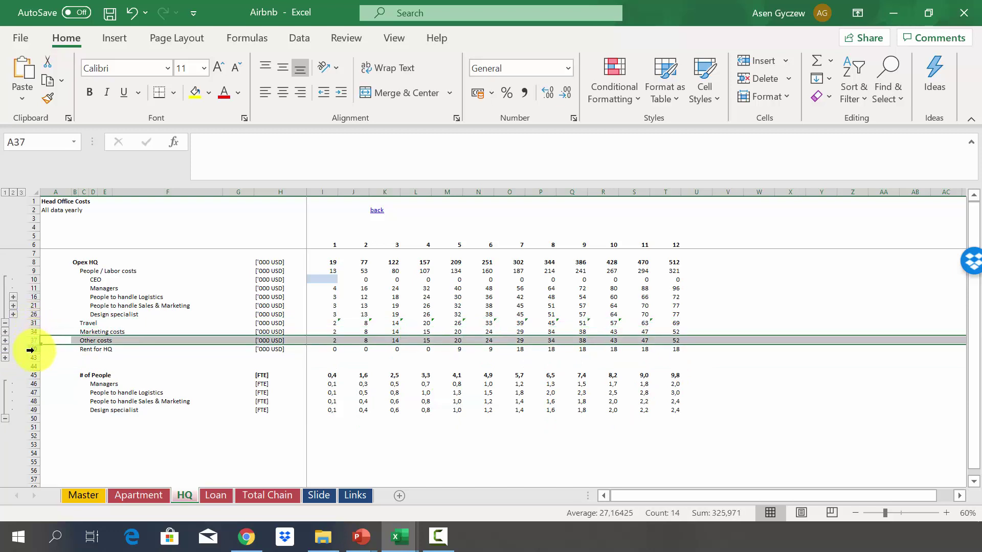
pyautogui.click(29, 350)
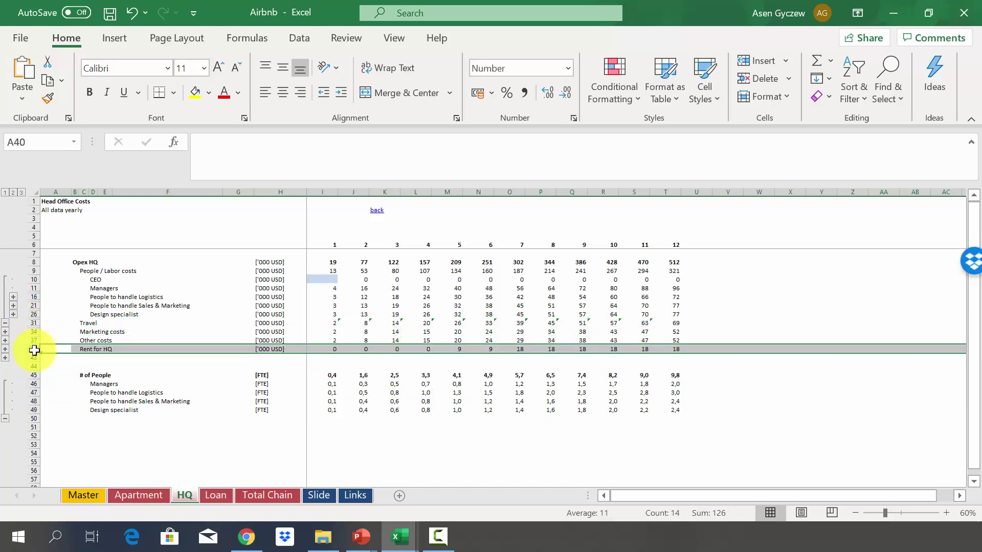
# Step: Expand the Rent for HQ details, examine the rent per sq m and # of sq m lines including year 5, and collapse them
pyautogui.click(5, 358)
pyautogui.click(31, 358)
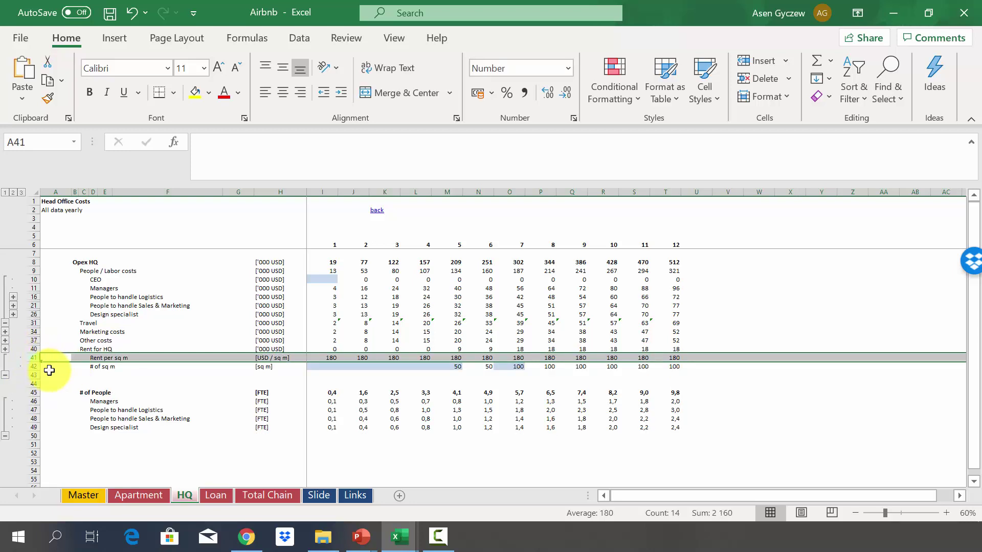
pyautogui.click(32, 366)
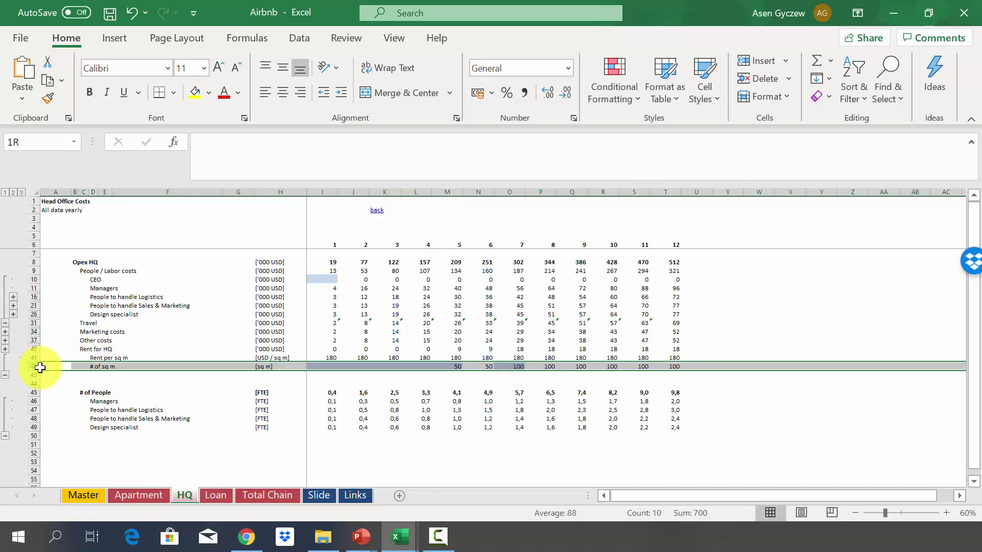
pyautogui.click(452, 194)
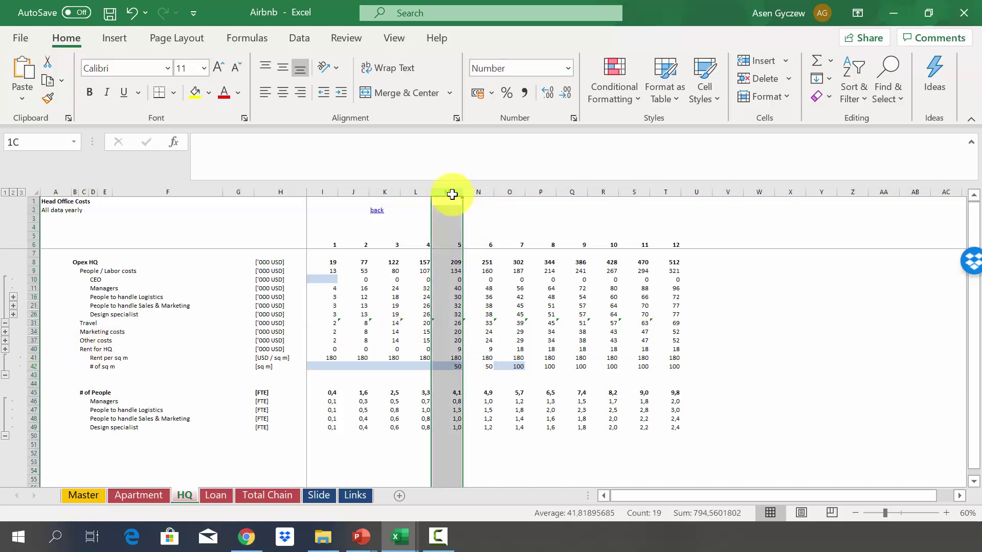
pyautogui.click(446, 366)
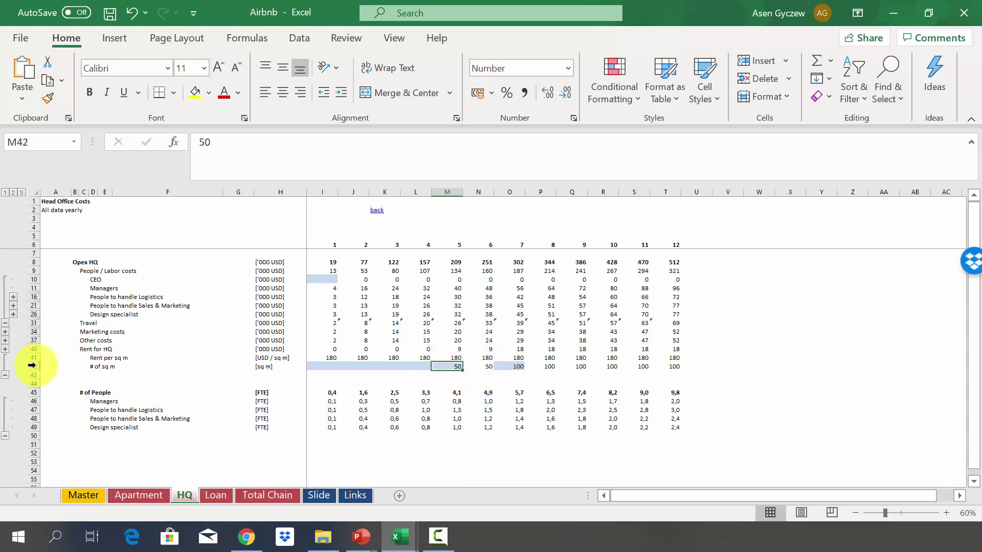
pyautogui.click(4, 375)
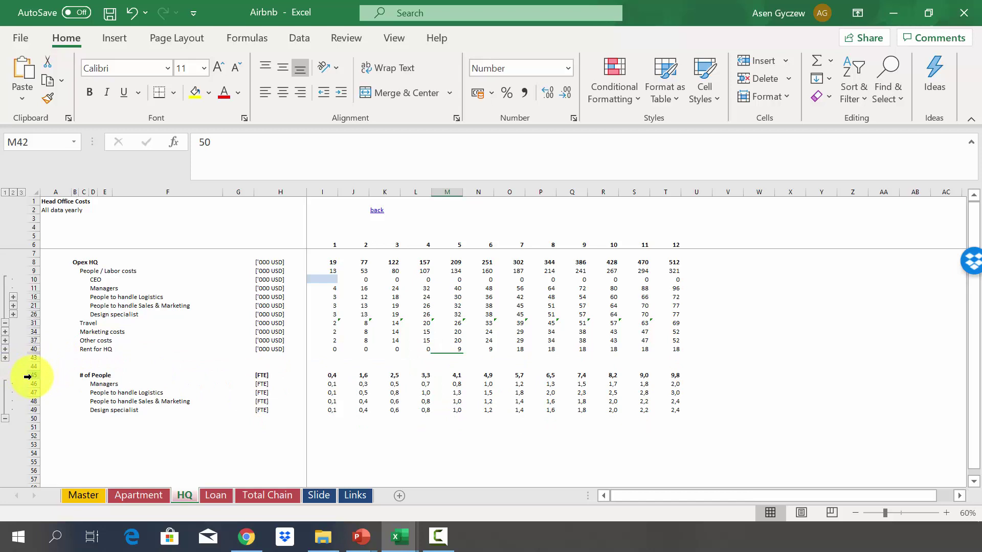
# Step: Examine the # of People section, including the Managers row, the year 1 and year 12 total formulas and the year 12 column
pyautogui.click(27, 377)
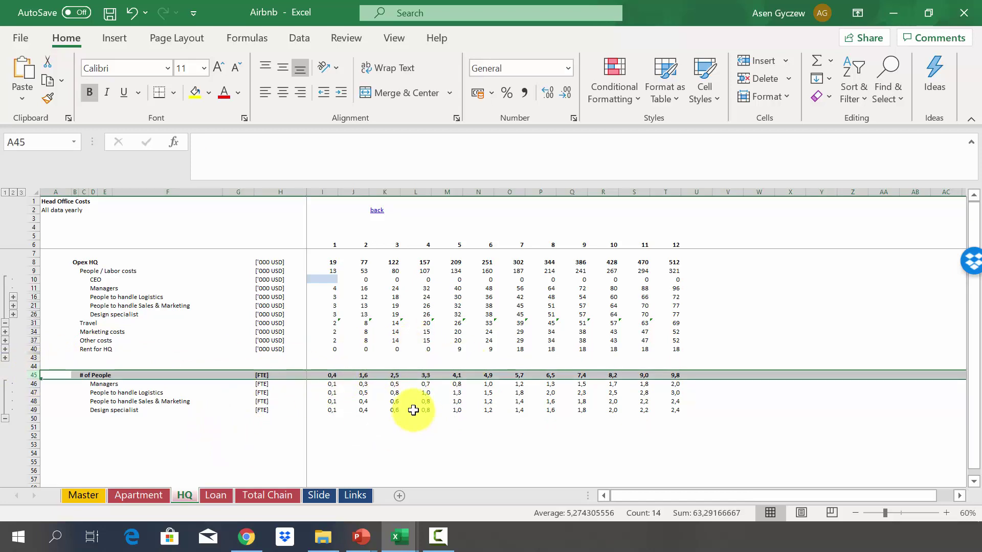
pyautogui.click(34, 384)
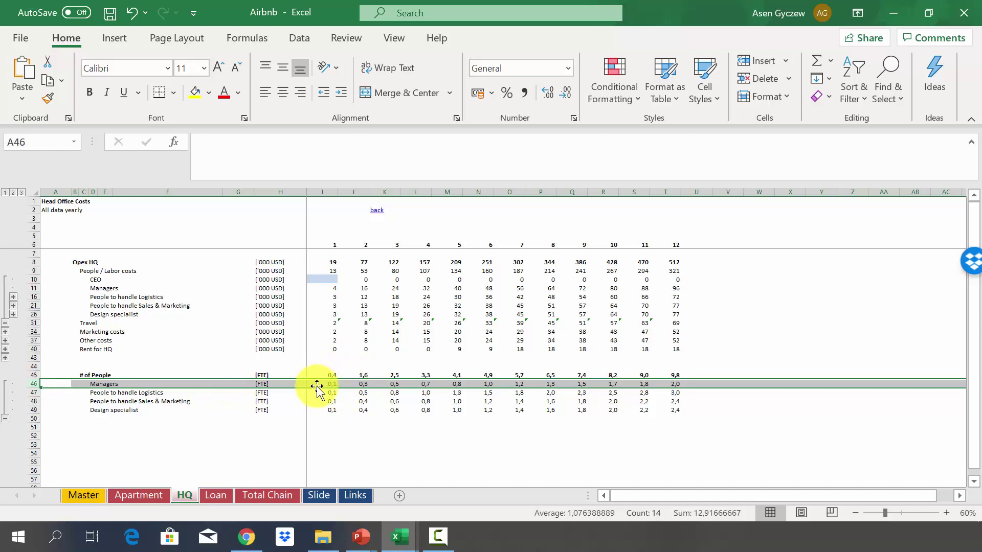
pyautogui.click(663, 383)
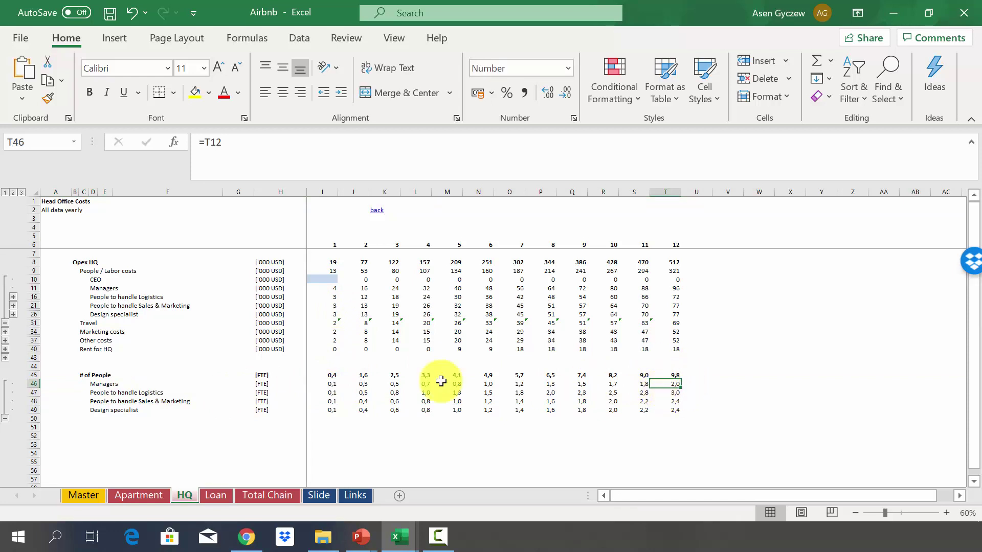
pyautogui.click(315, 375)
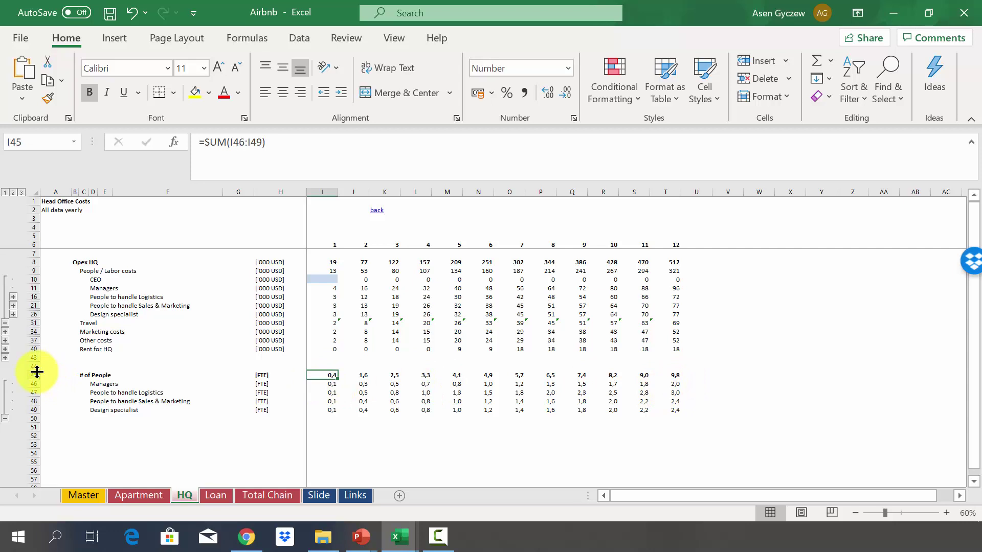
pyautogui.click(34, 375)
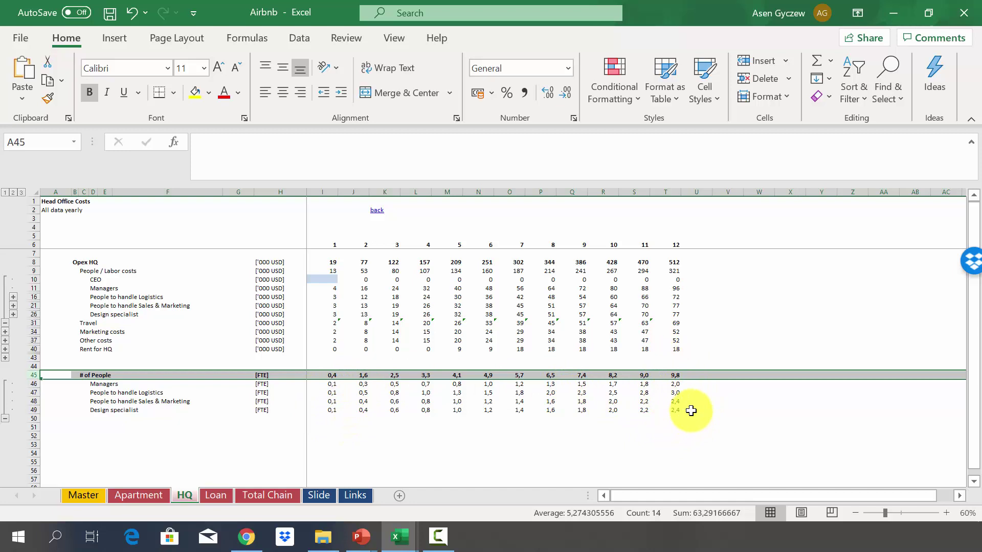
pyautogui.click(662, 375)
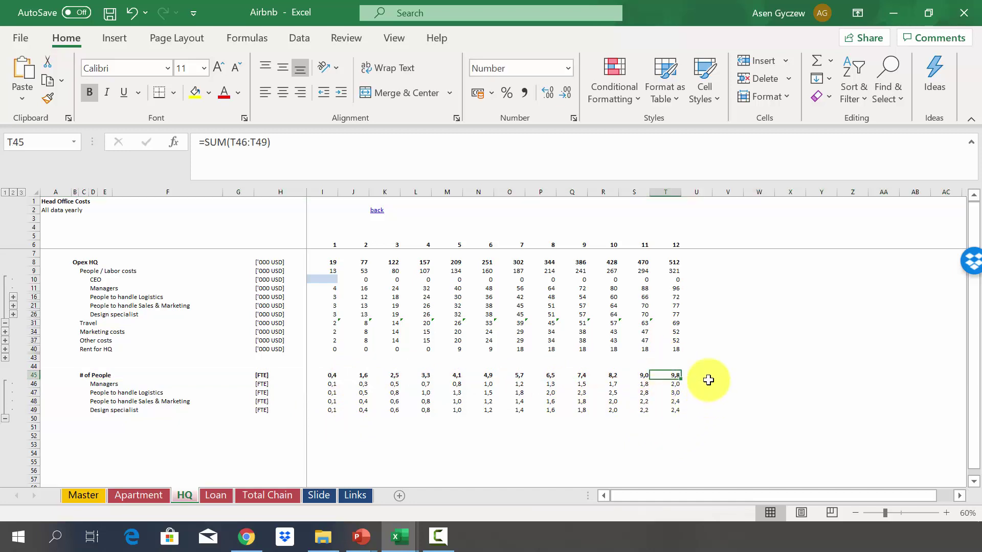
pyautogui.click(663, 192)
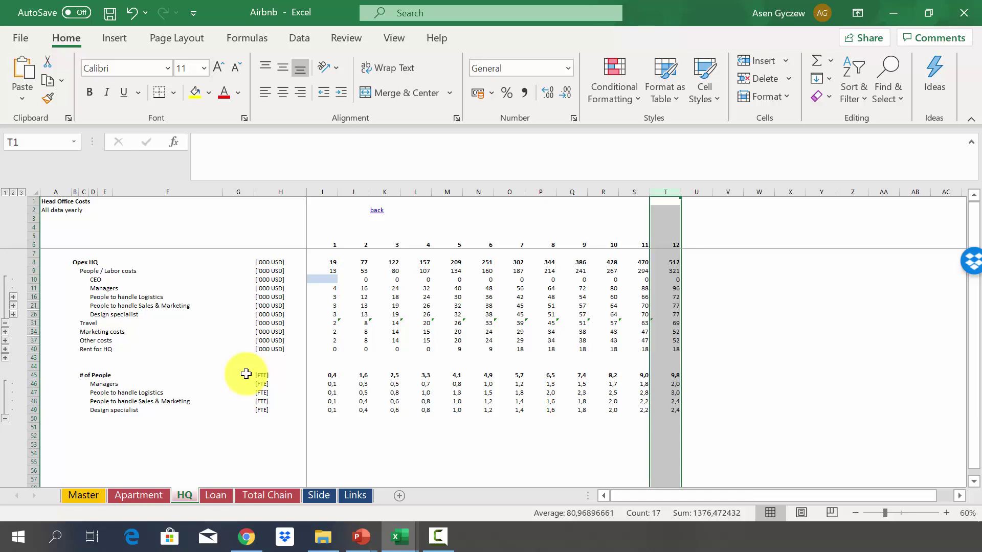
# Step: Open the Loan sheet and review the Loan required for new apartments, # of new apartments and Capex per 1 apartment rows
pyautogui.hotkey('ctrl', 'pagedown')
pyautogui.click(246, 281)
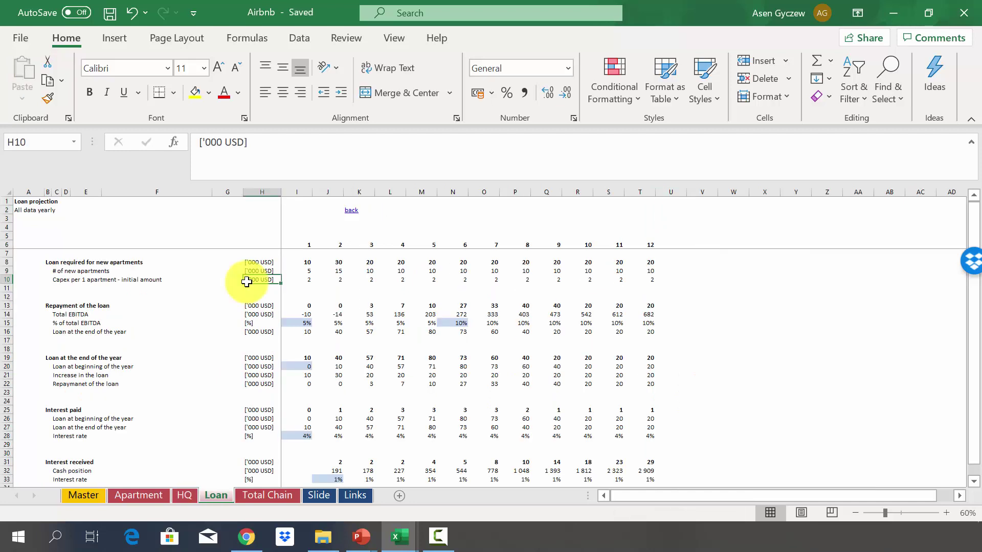
pyautogui.click(128, 241)
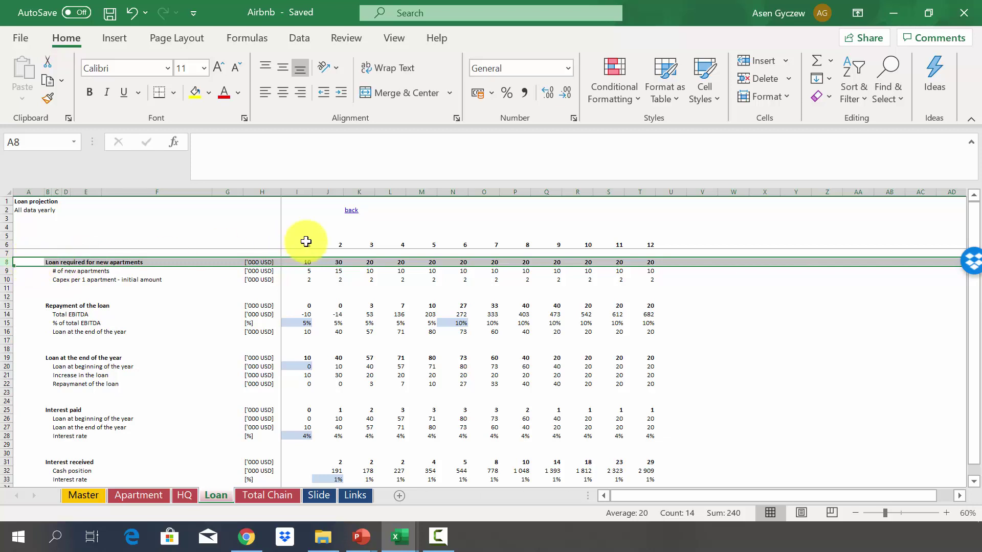
pyautogui.click(6, 271)
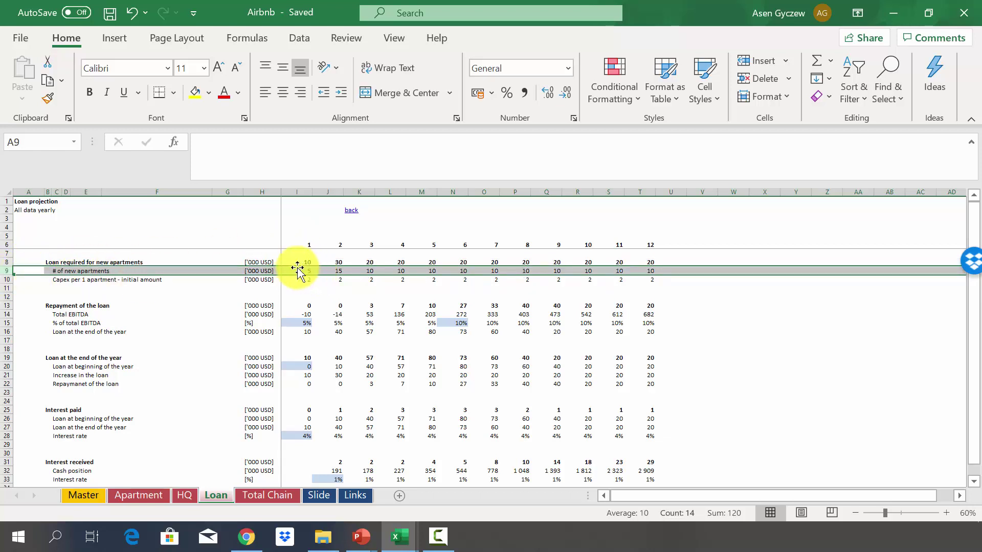
pyautogui.click(3, 280)
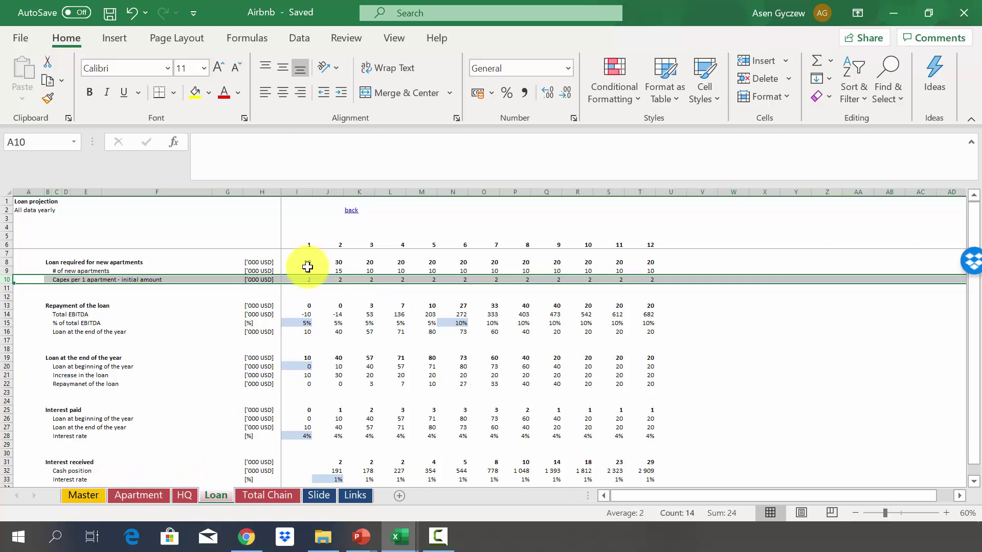
# Step: Check the year 1 source formulas for # of new apartments and Capex per 1 apartment
pyautogui.doubleClick(286, 270)
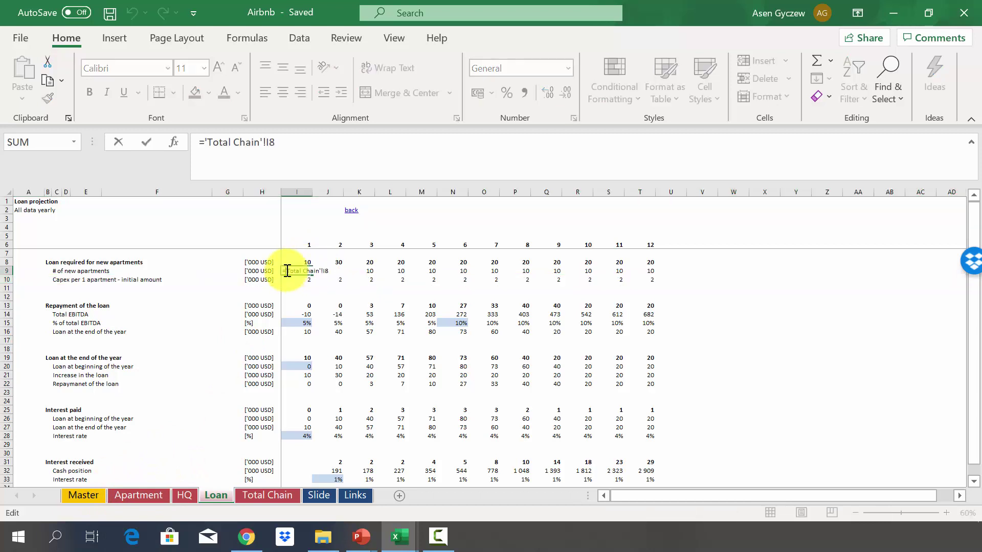
pyautogui.press('Return')
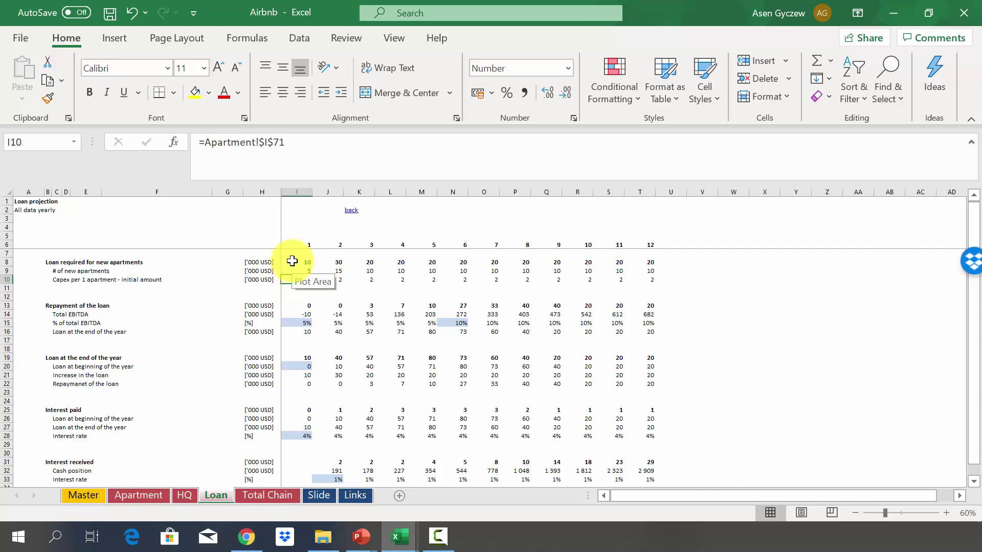
pyautogui.click(337, 270)
pyautogui.click(299, 278)
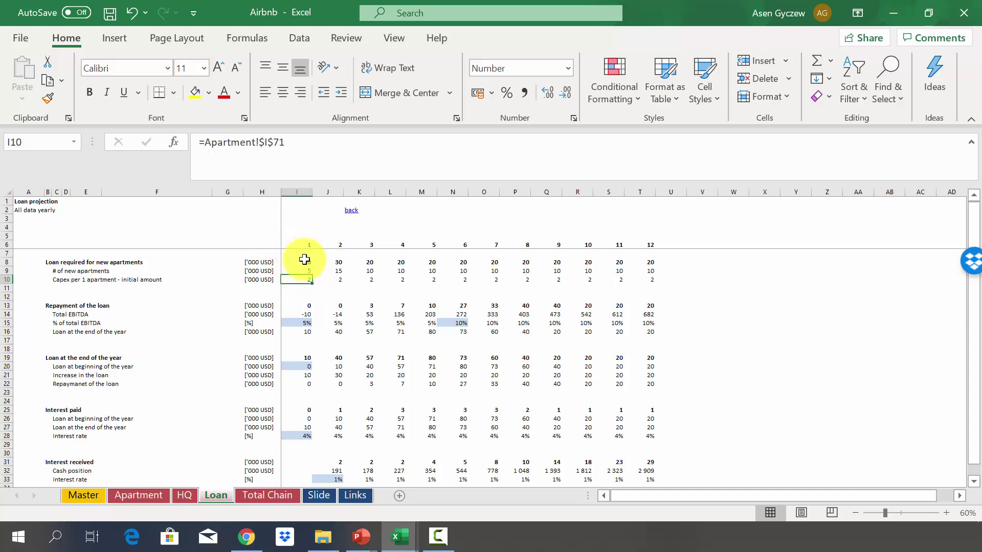
# Step: Examine the year 5 formula for Loan required for new apartments, the year 5 column and the whole loan required row
pyautogui.click(415, 263)
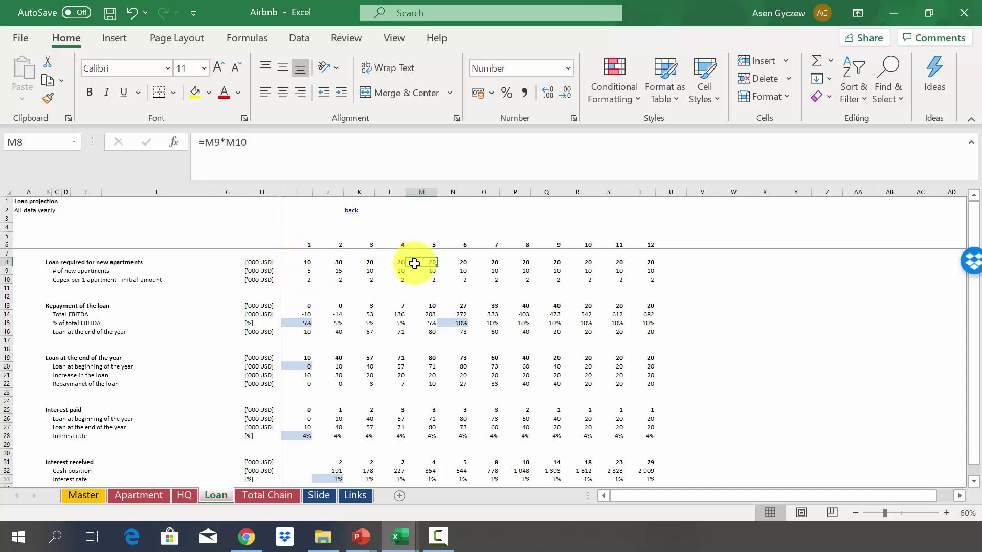
pyautogui.click(420, 190)
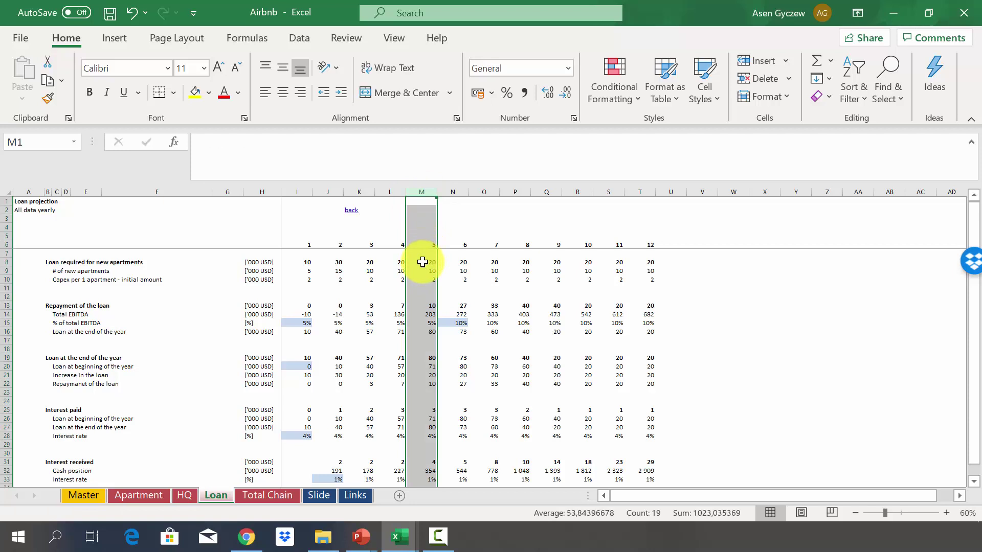
pyautogui.click(425, 260)
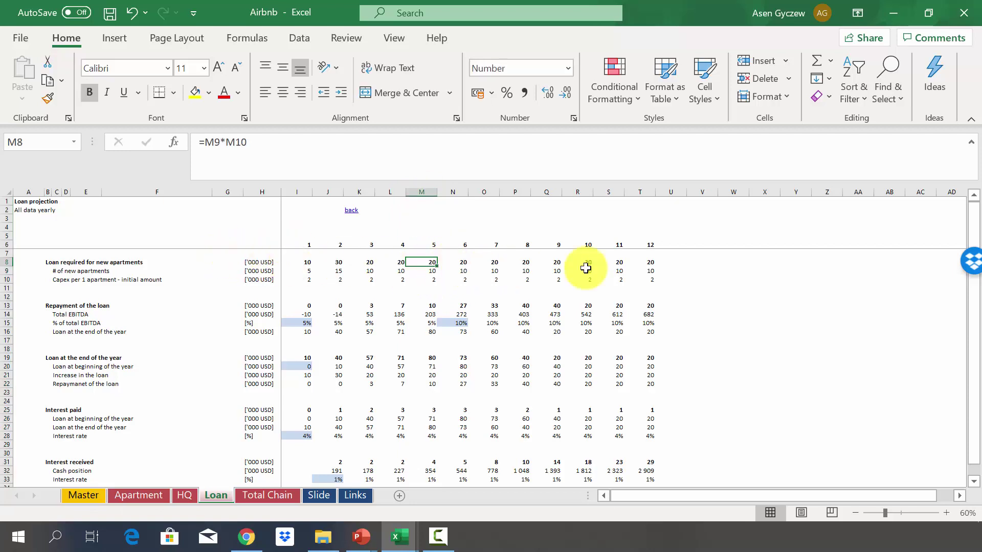
pyautogui.click(7, 262)
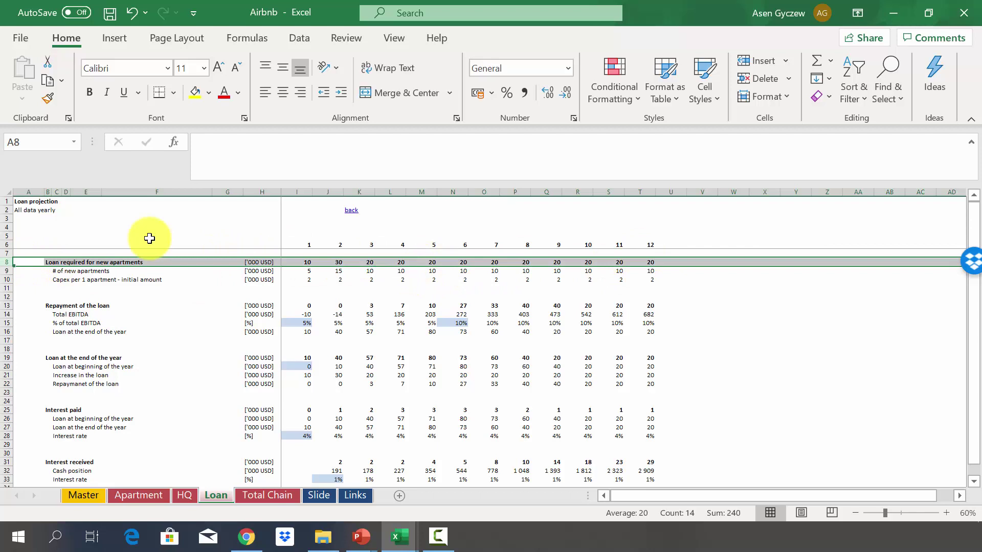
# Step: Review the Repayment of the loan, Total EBITDA and % of total EBITDA rows and the year 1 repayment formula
pyautogui.click(7, 305)
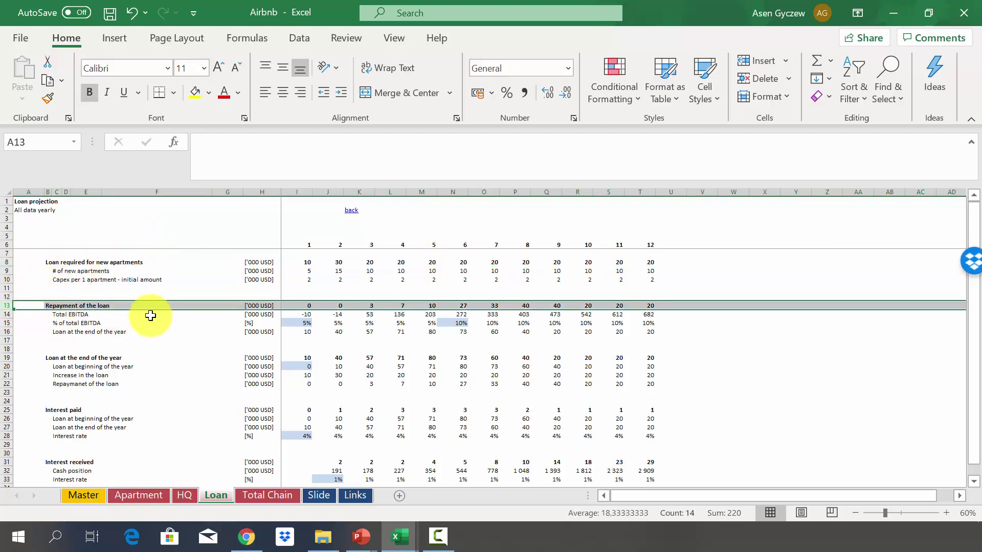
pyautogui.click(6, 314)
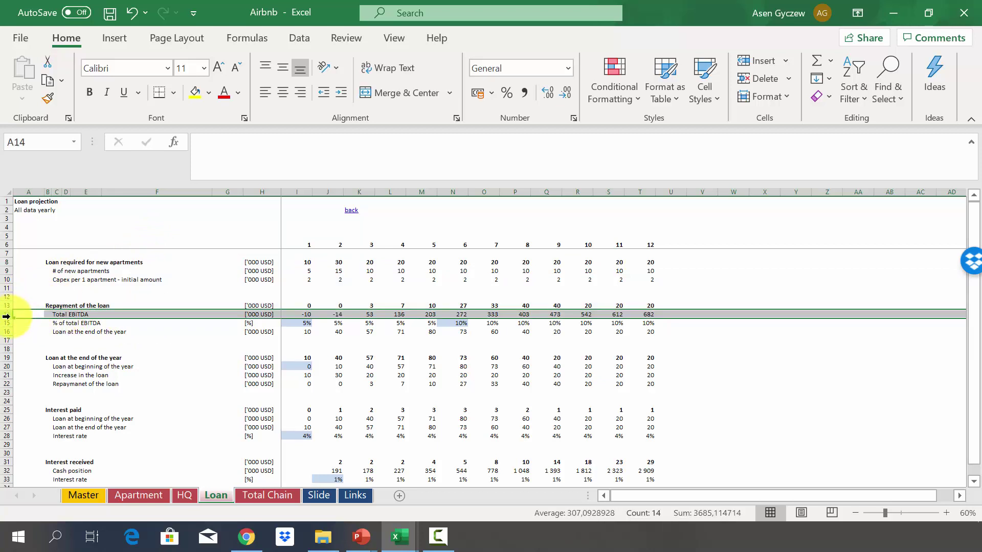
pyautogui.click(5, 323)
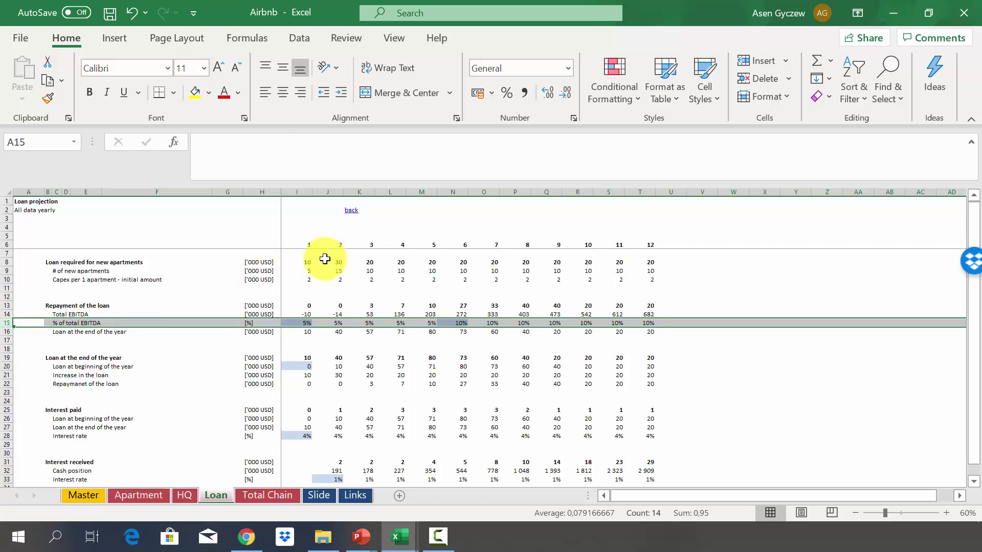
pyautogui.click(297, 306)
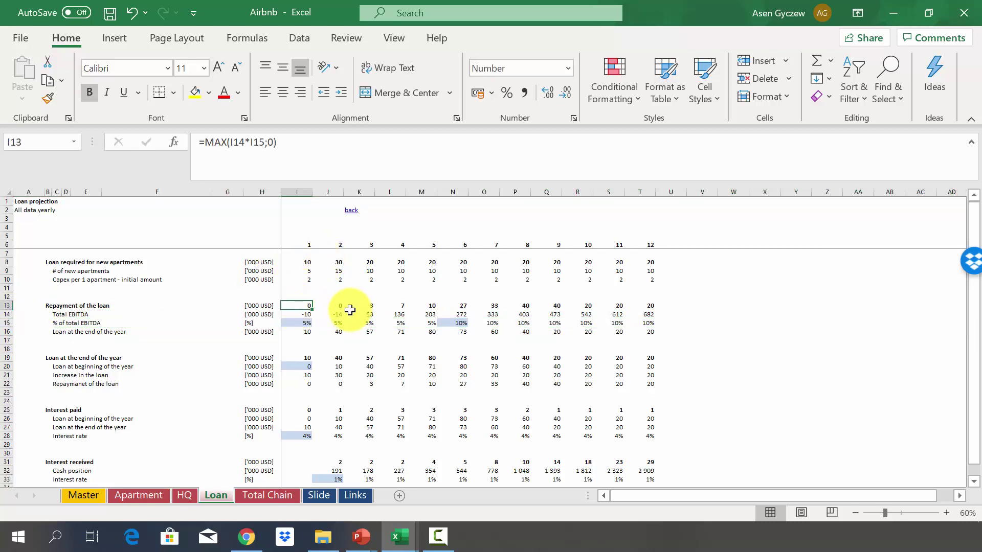
pyautogui.click(7, 315)
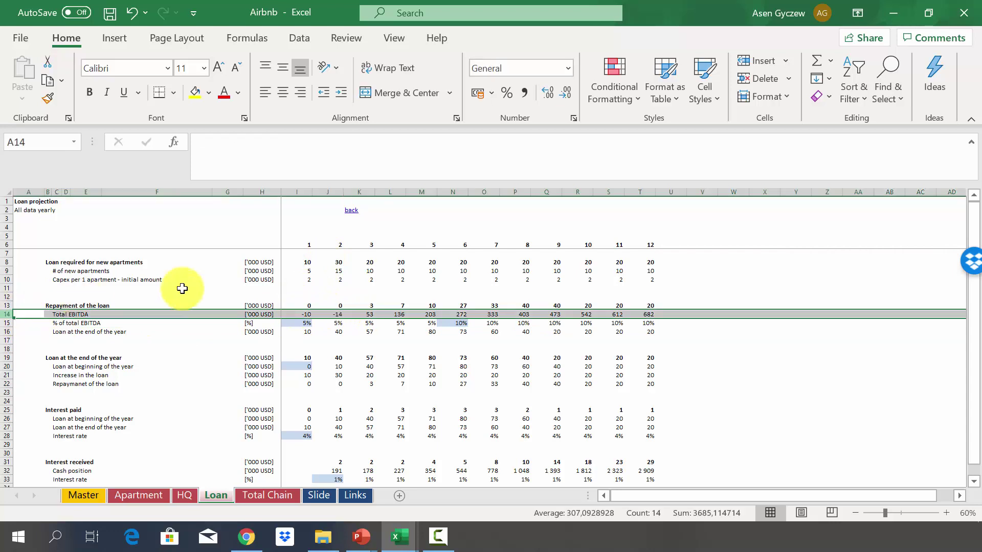
# Step: Compare the year 3 and year 8 loan repayment formulas, including the Total EBITDA source for year 3
pyautogui.click(359, 307)
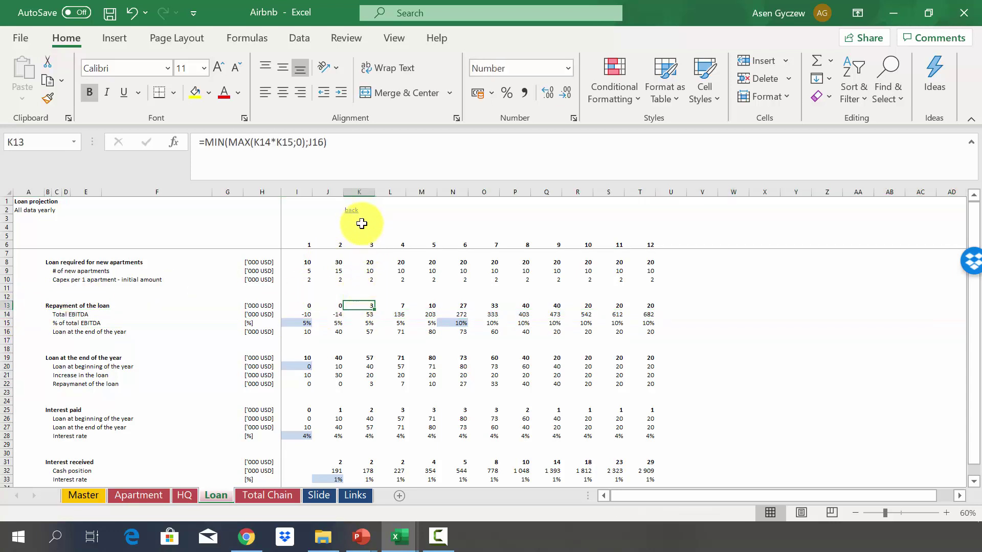
pyautogui.click(356, 192)
pyautogui.click(362, 311)
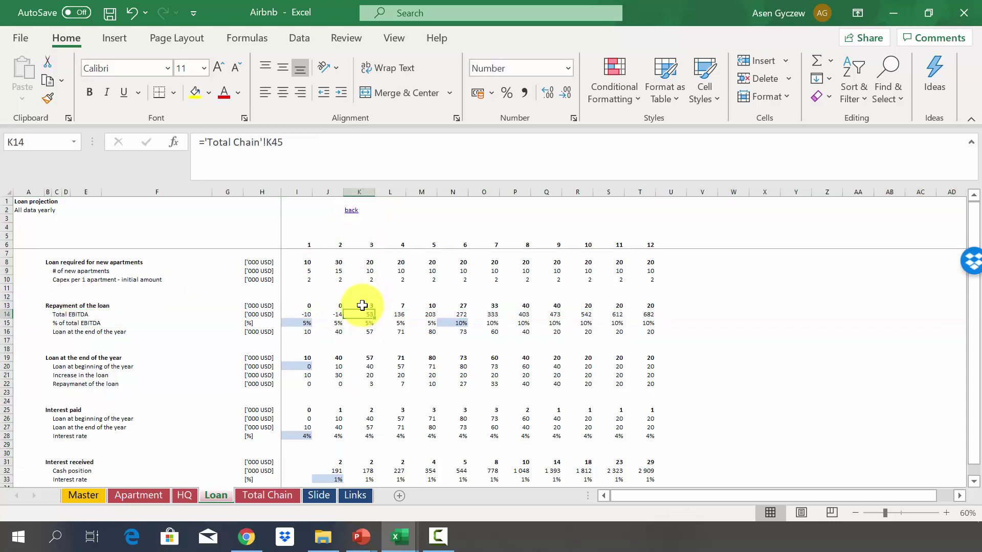
pyautogui.click(362, 305)
pyautogui.click(509, 306)
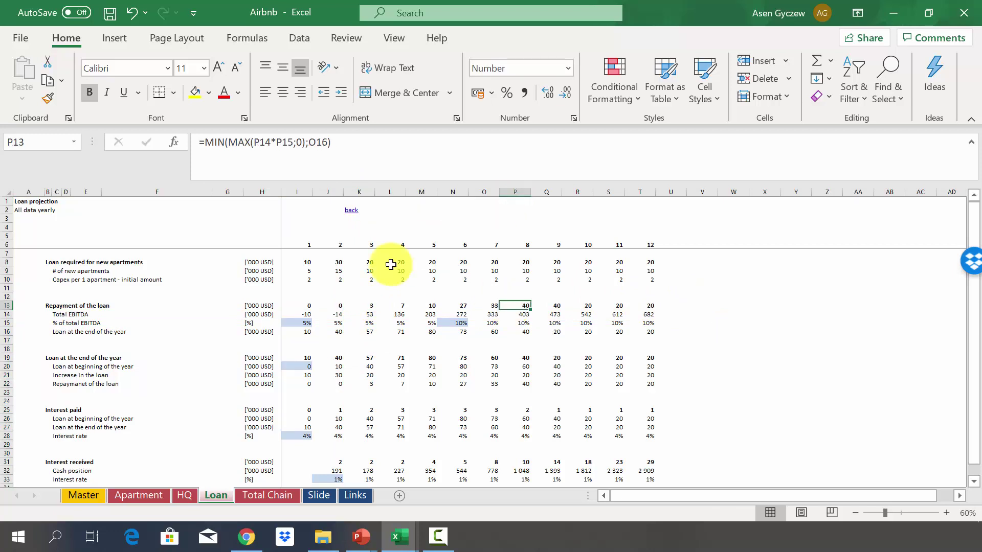
# Step: Examine the % of total EBITDA row with its year 6 input, the Loan at the end of the year row and the year 6 repayment formula
pyautogui.click(5, 324)
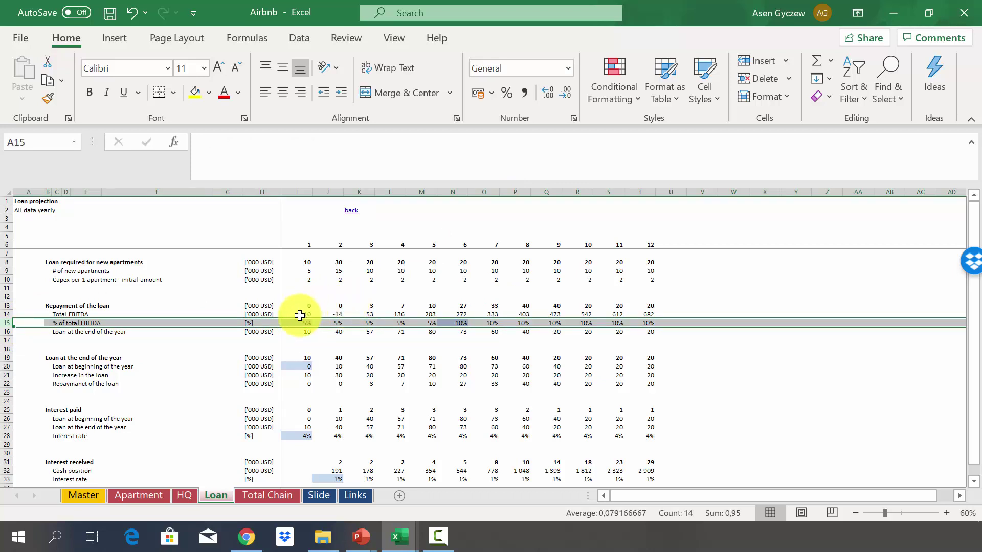
pyautogui.click(453, 325)
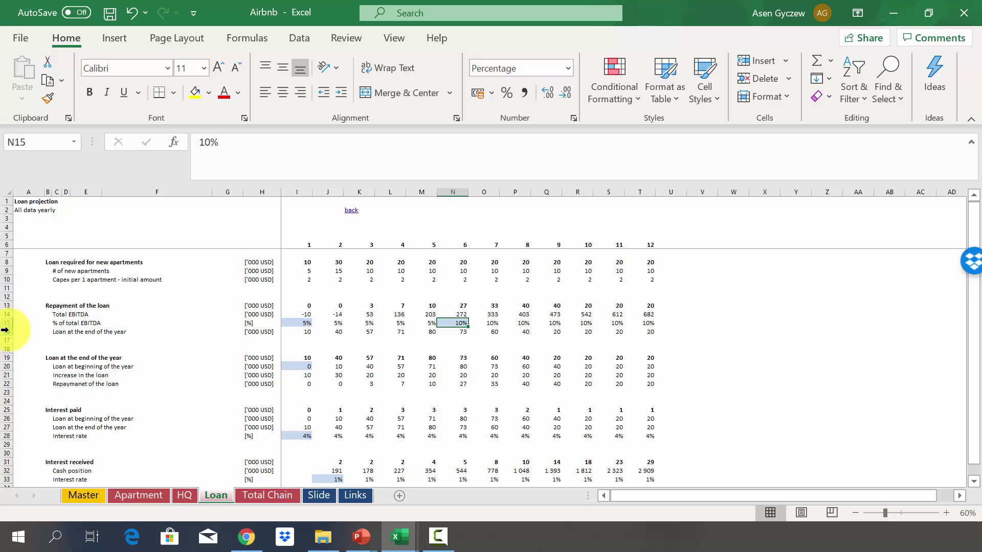
pyautogui.click(10, 330)
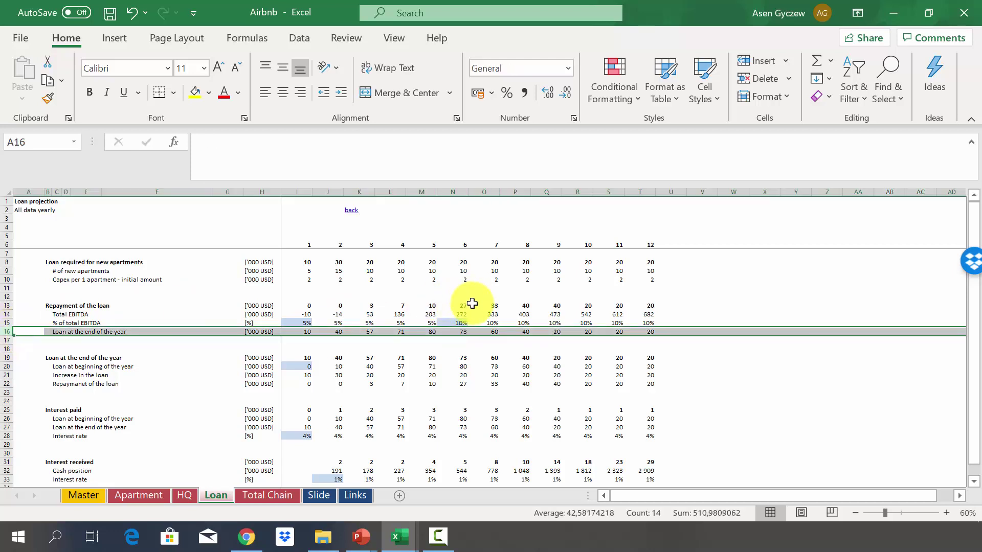
pyautogui.click(457, 306)
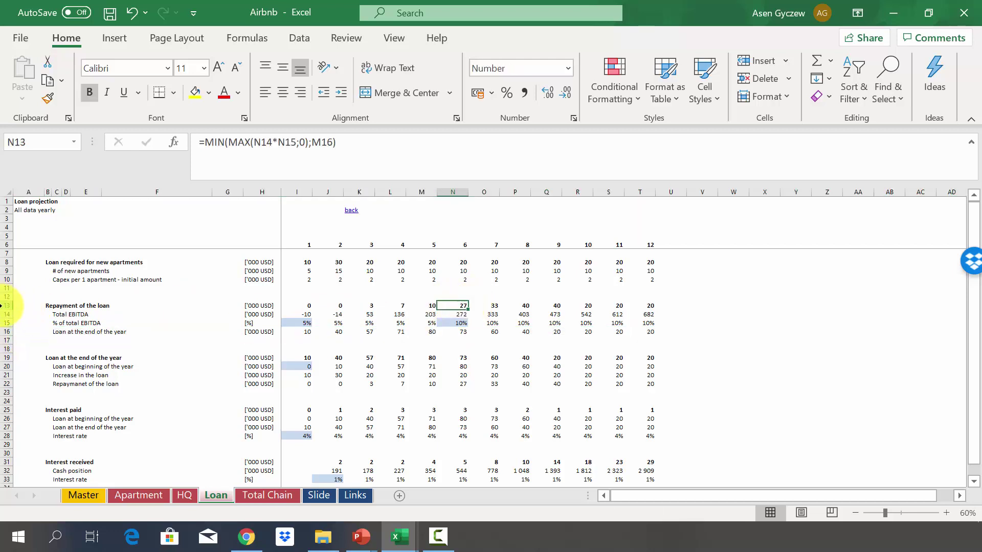
# Step: Examine the Repayment of the loan row, focusing on the year 10 formula and column
pyautogui.click(7, 306)
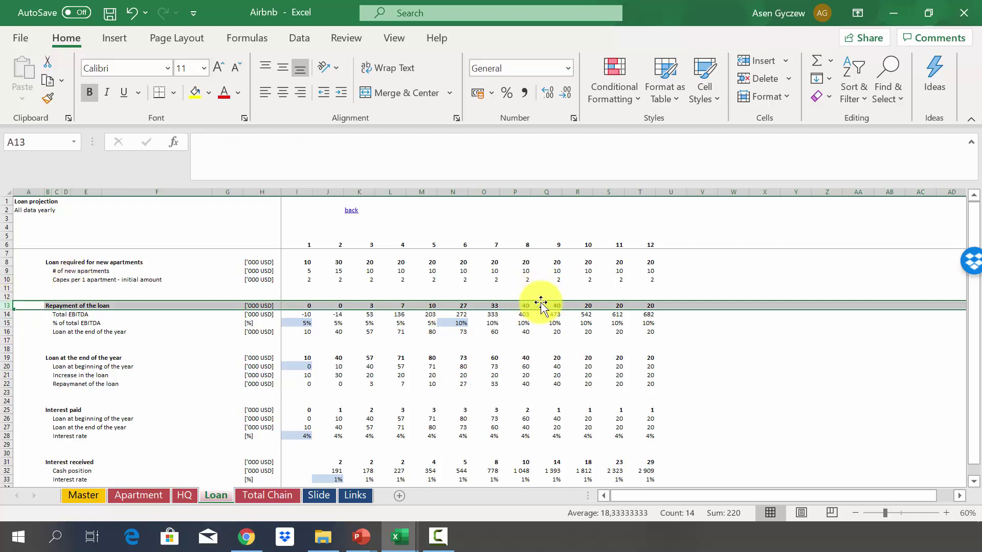
pyautogui.click(566, 306)
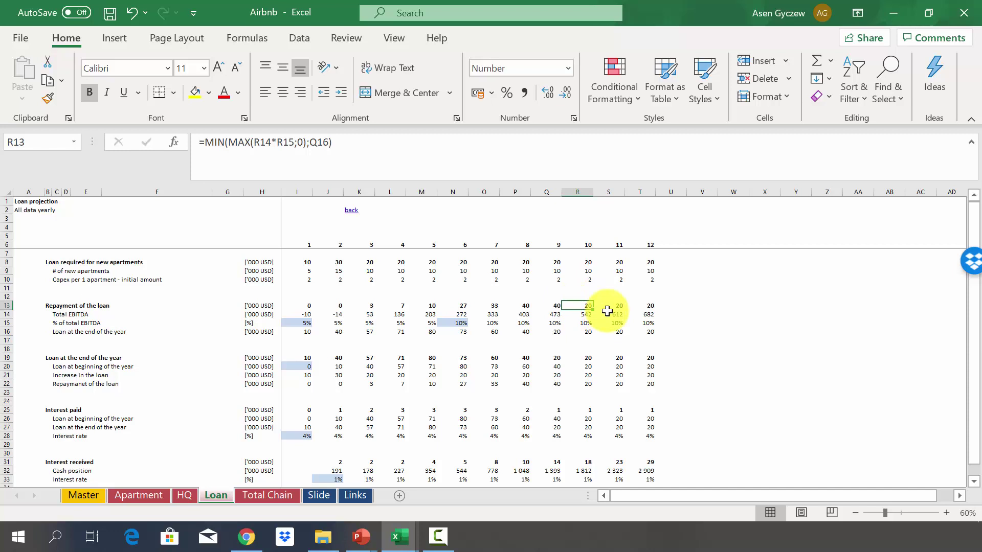
pyautogui.click(576, 190)
pyautogui.click(579, 305)
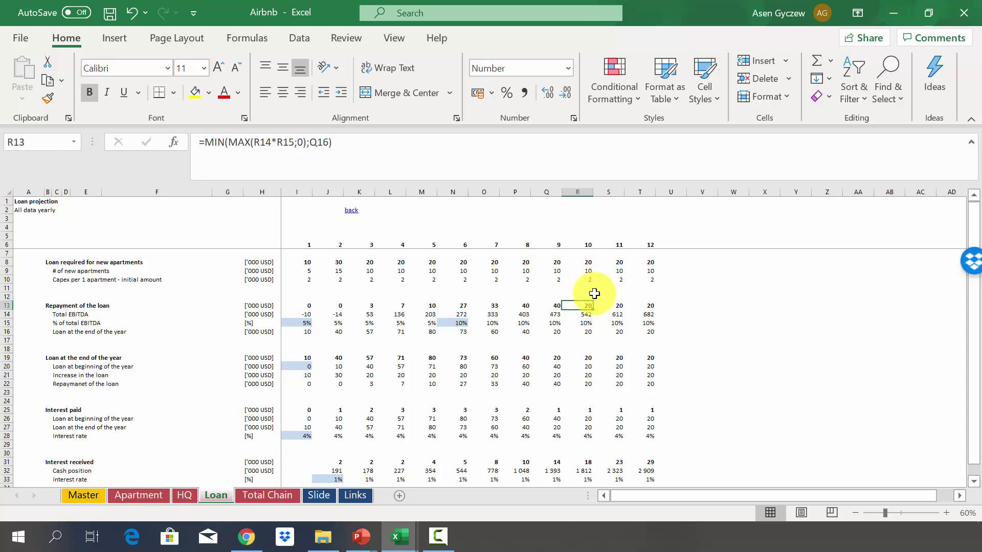
pyautogui.click(576, 192)
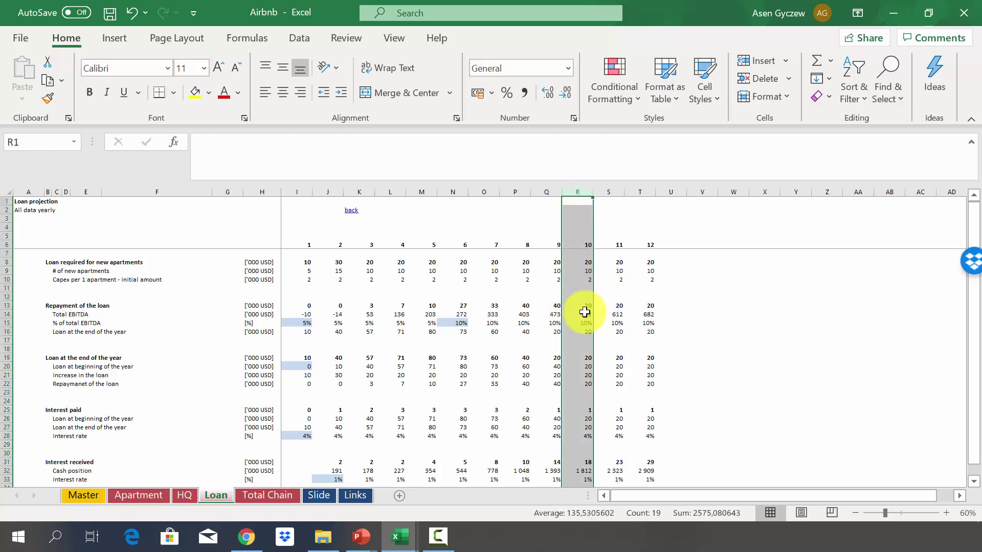
# Step: Review the Interest paid section with its beginning and end loan balances and interest rate, and check the year 1 formula
pyautogui.click(8, 410)
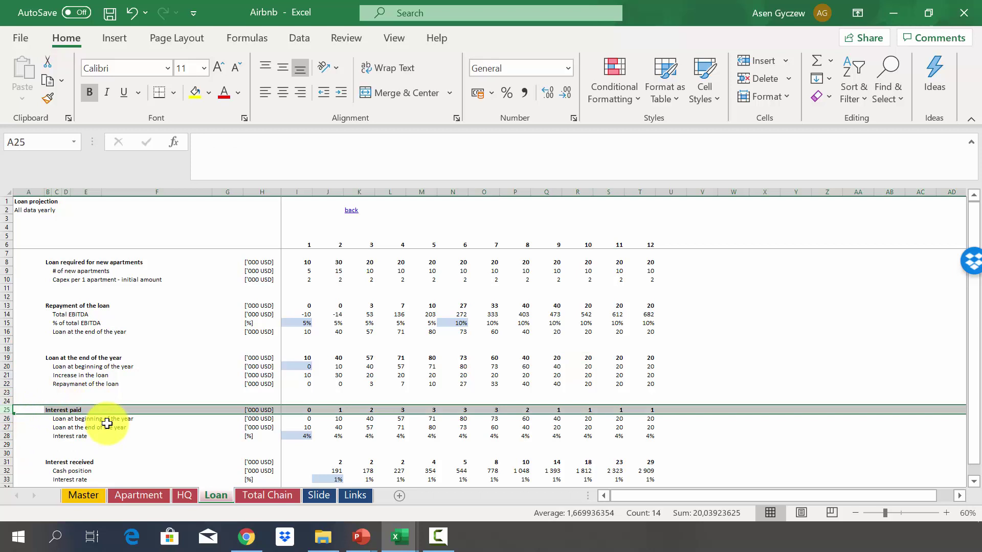
pyautogui.click(6, 419)
pyautogui.click(12, 428)
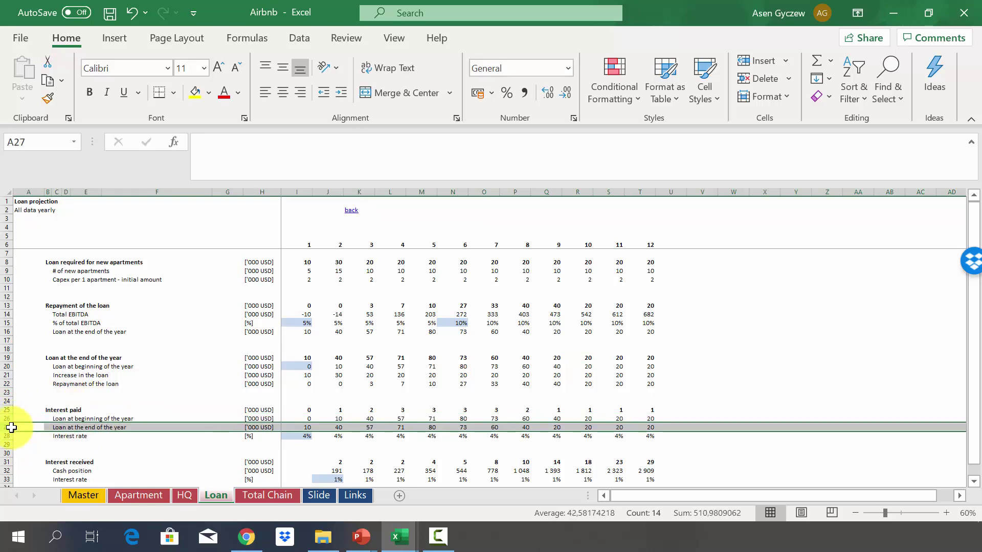
pyautogui.click(7, 436)
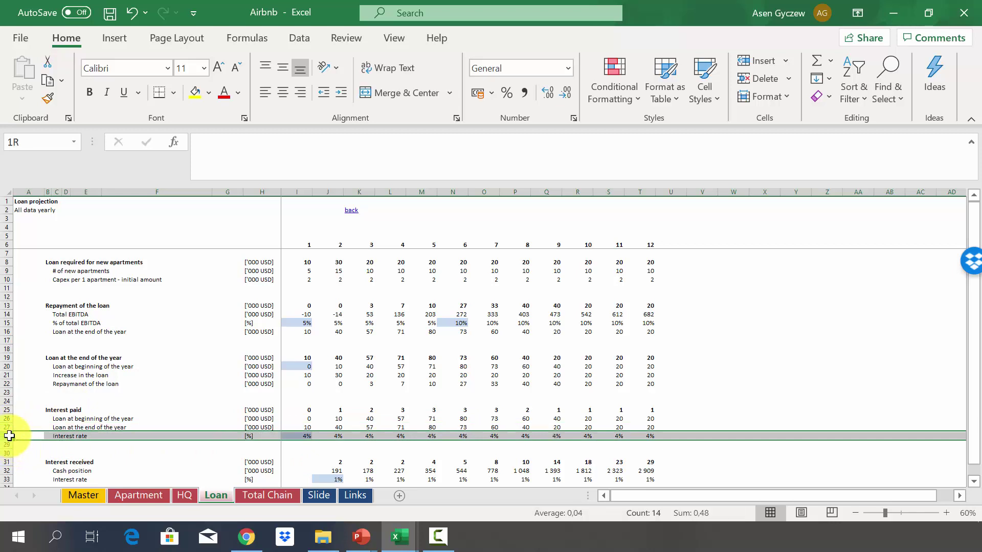
pyautogui.click(289, 410)
# Step: Review the Interest received, Cash position and Interest rate rows one after another
pyautogui.scroll(-1, 281, 410)
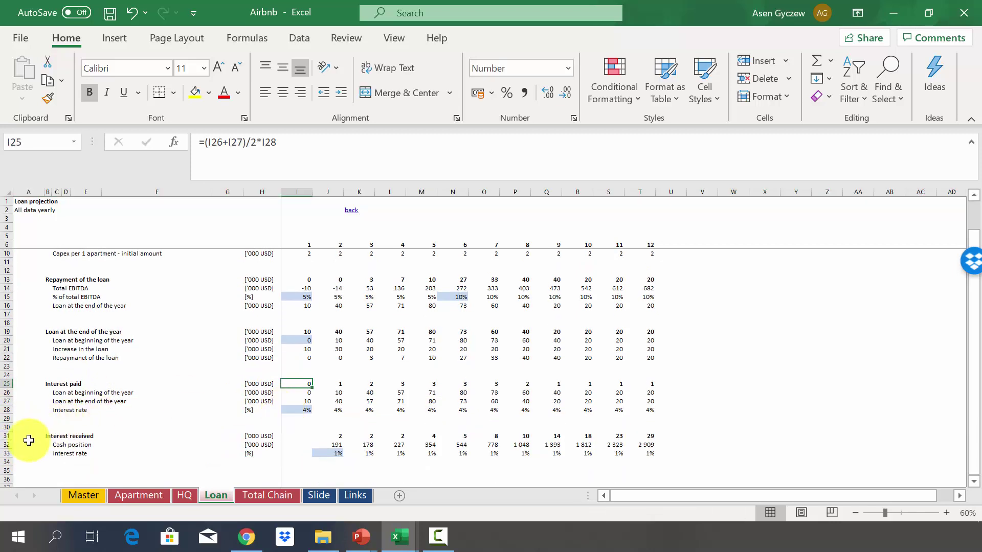
pyautogui.click(9, 436)
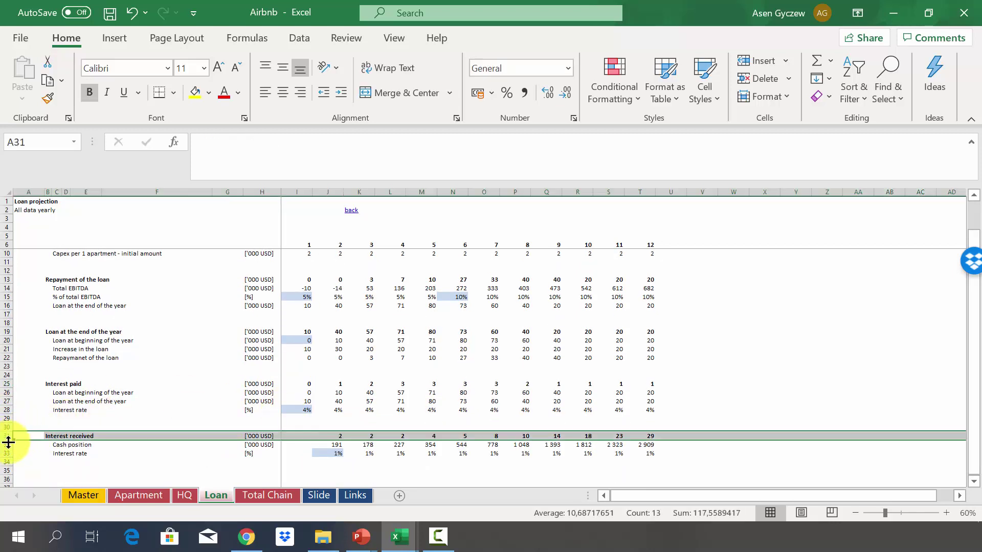
pyautogui.click(7, 445)
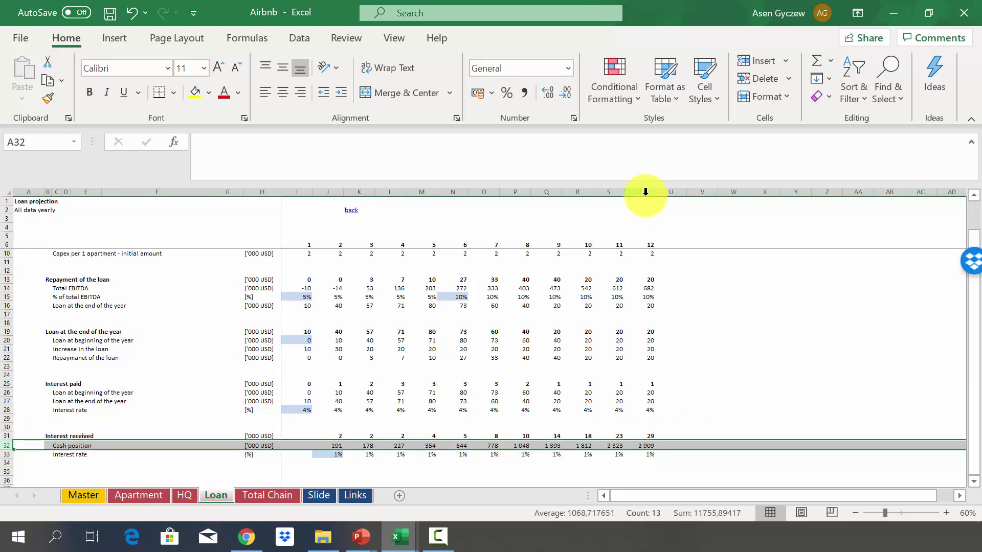
pyautogui.click(4, 454)
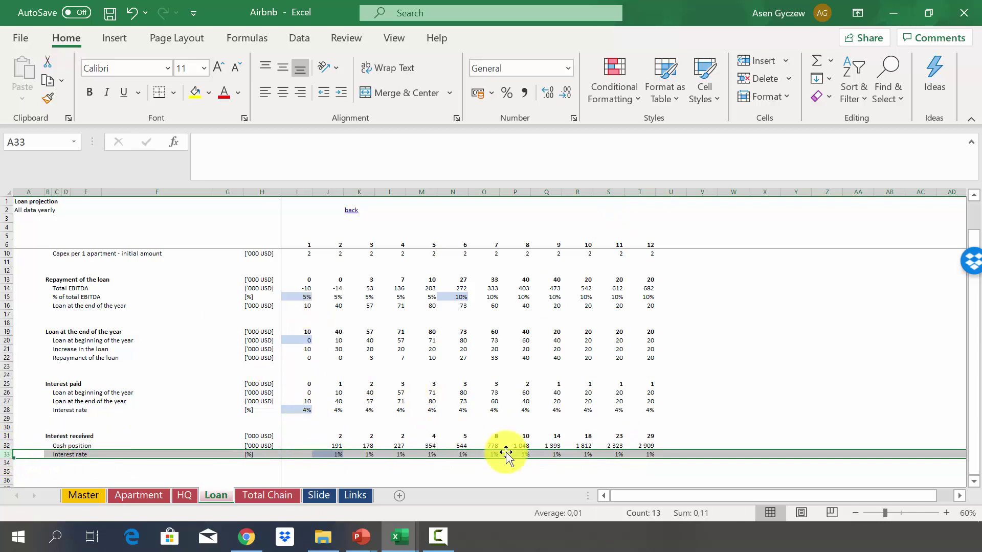
pyautogui.click(360, 324)
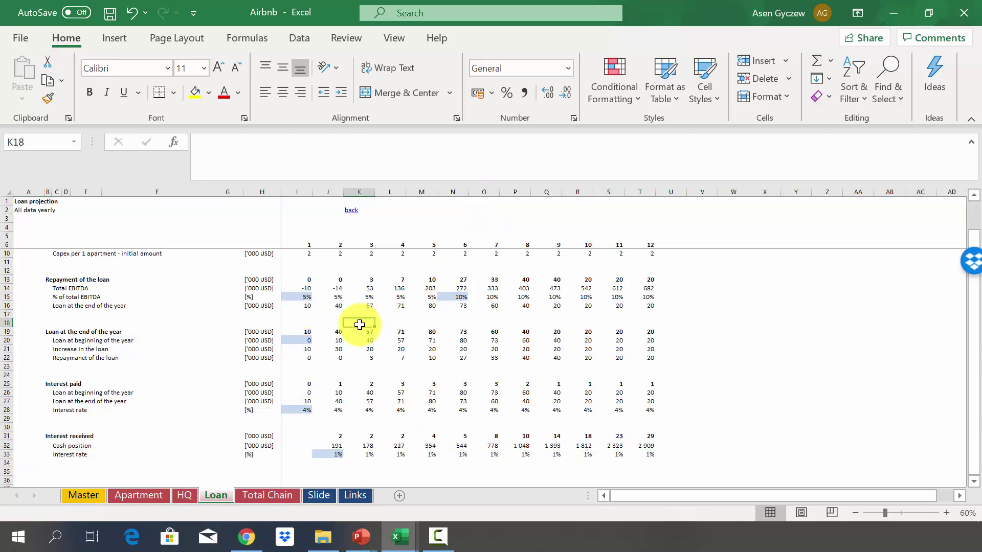
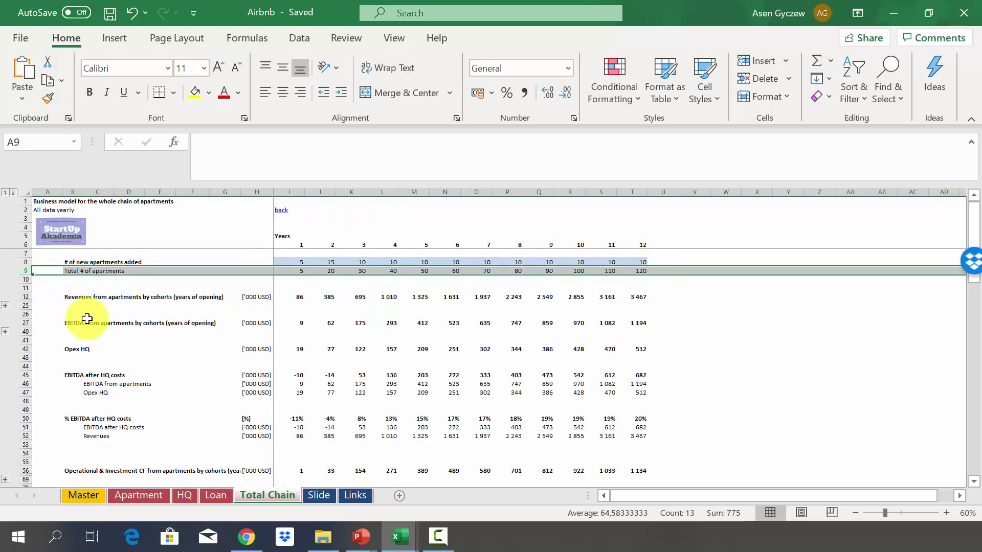
# Step: Expand the Revenues from apartments by cohorts section and review the rows of cohorts 1, 2 and 3
pyautogui.click(23, 297)
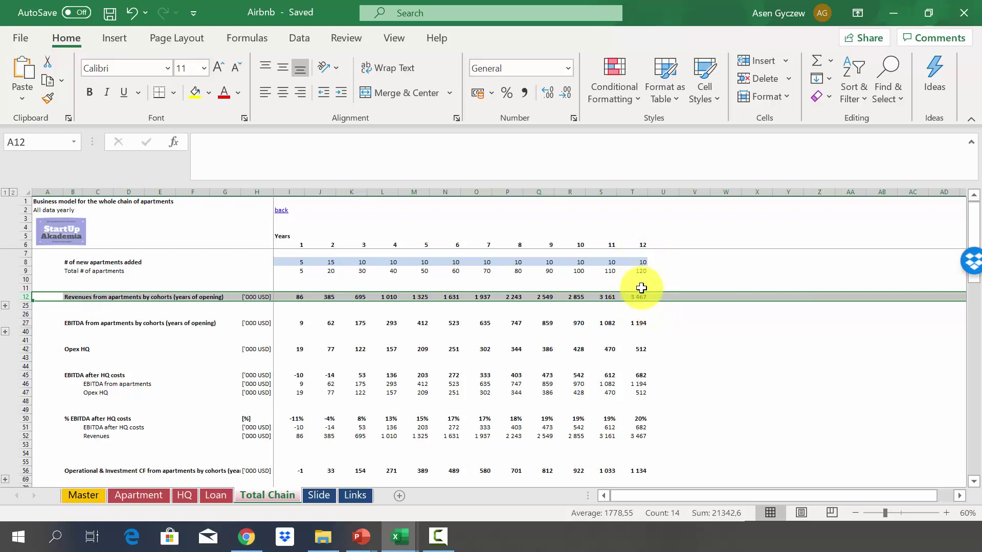
pyautogui.click(6, 306)
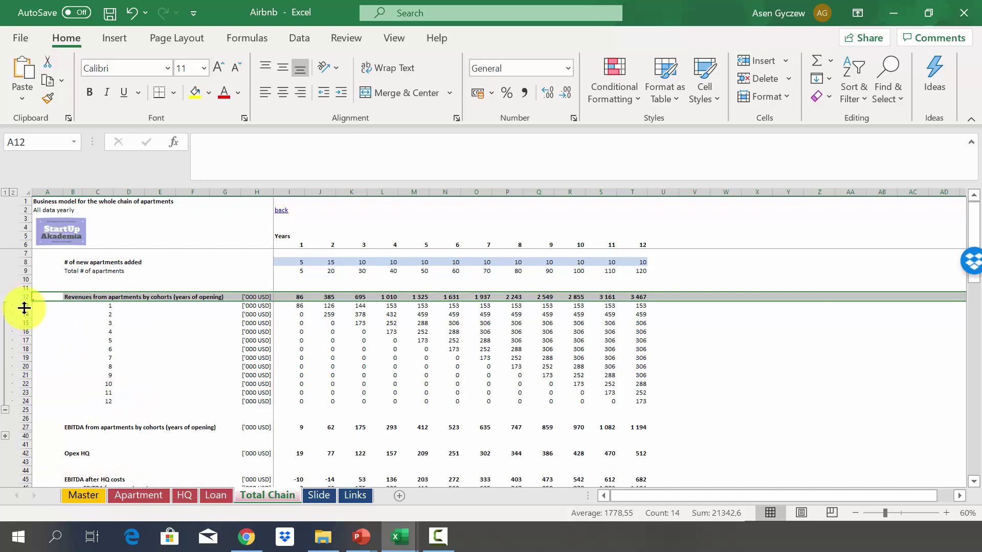
pyautogui.click(19, 305)
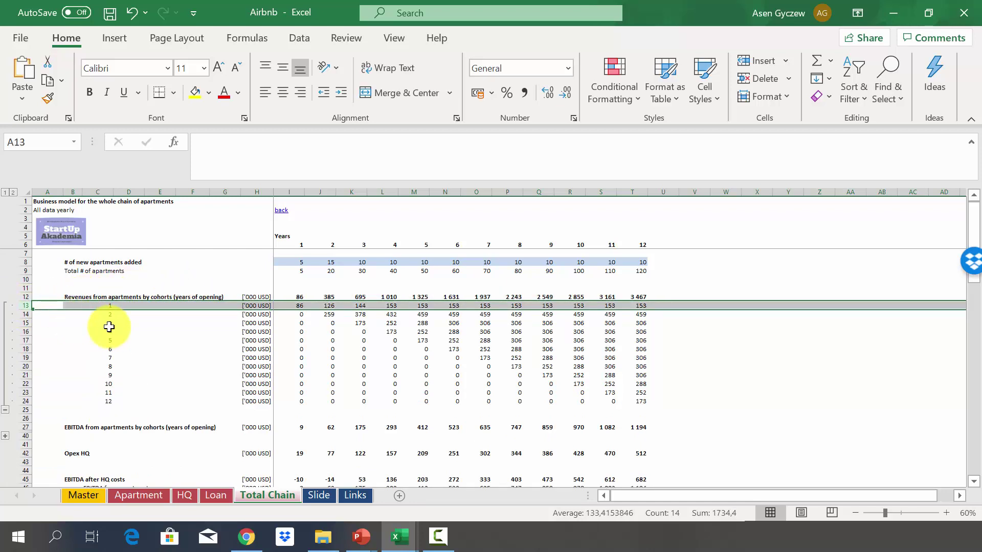
pyautogui.click(23, 314)
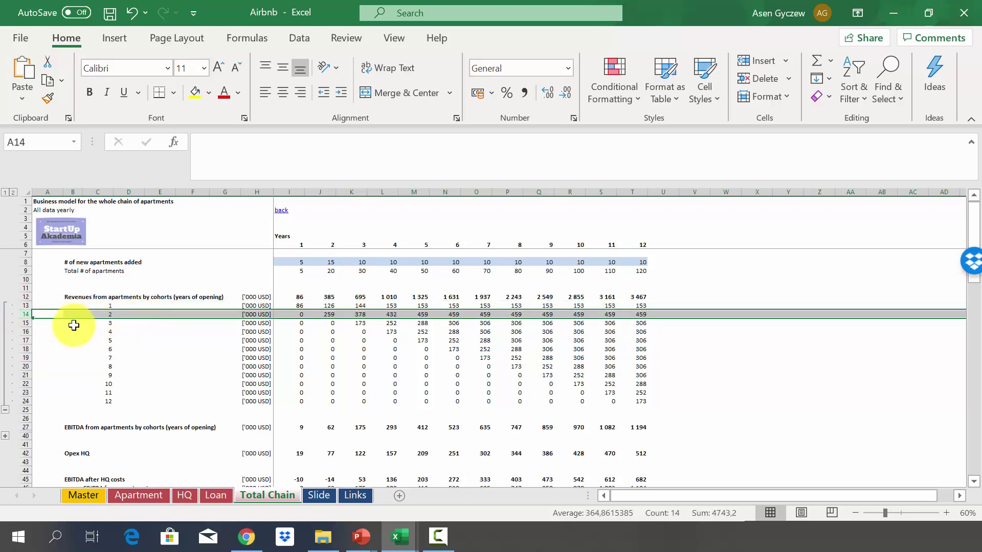
pyautogui.click(26, 323)
# Step: Check the year 1 revenue formula of cohort 1 against the yearly revenues on the Apartment sheet, returning to Total Chain
pyautogui.click(290, 306)
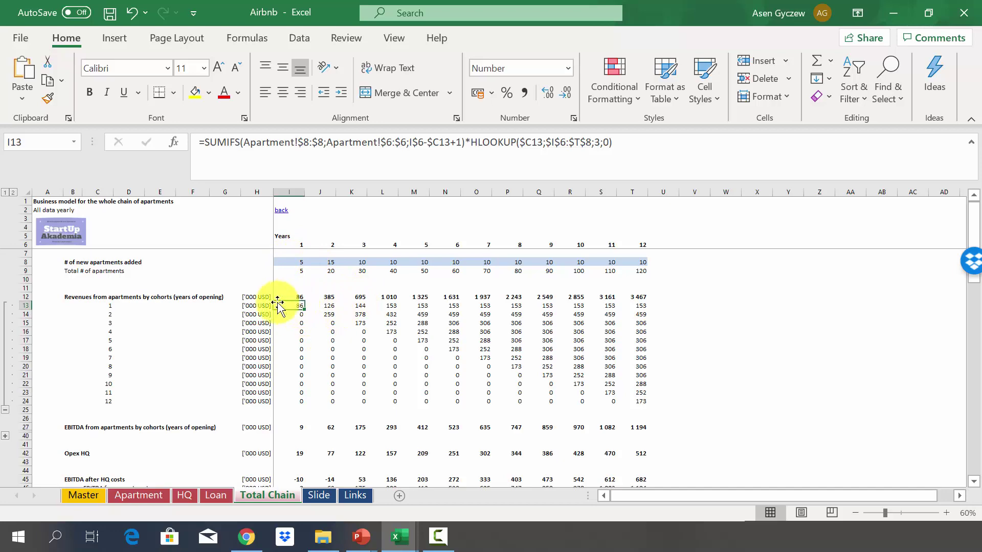
pyautogui.click(144, 494)
pyautogui.scroll(1, 283, 292)
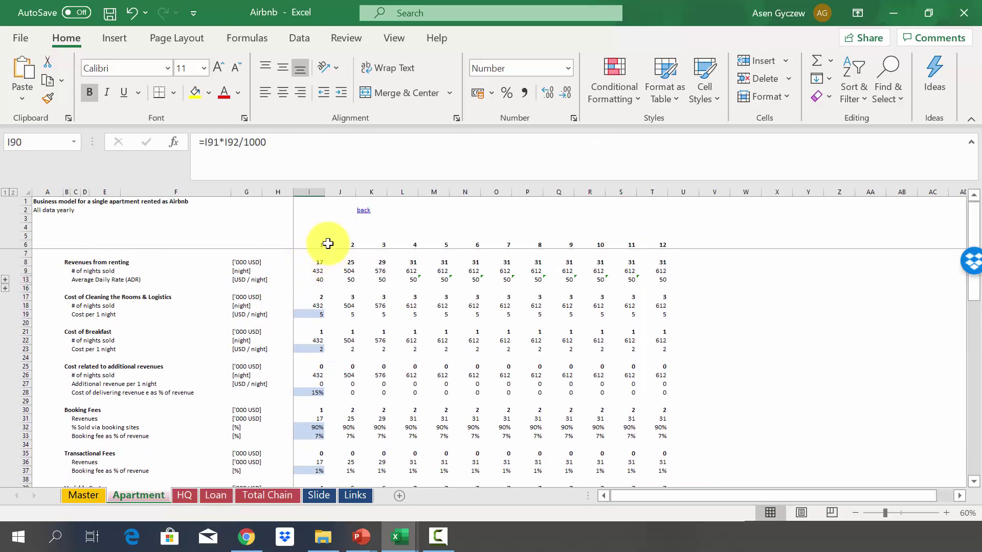
pyautogui.click(258, 494)
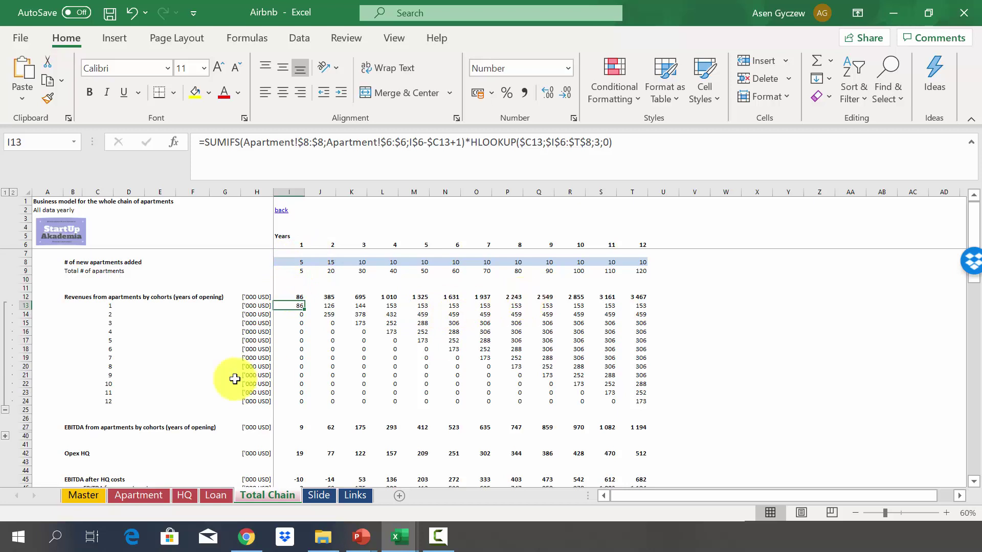
# Step: Inspect the year 1 and year 5 total revenue formulas with the cohort cells they sum, and collapse the revenue cohorts
pyautogui.click(291, 297)
pyautogui.doubleClick(291, 298)
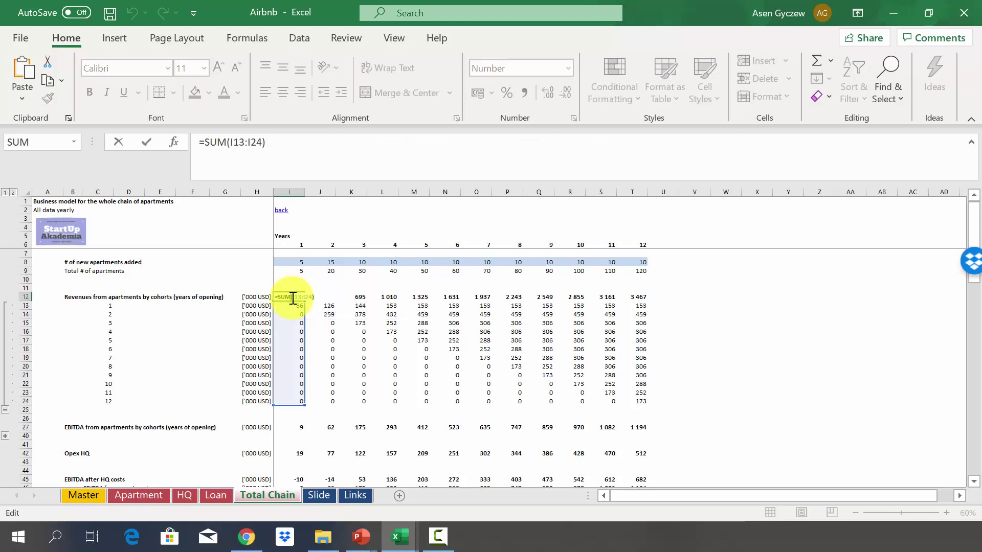
pyautogui.press('Return')
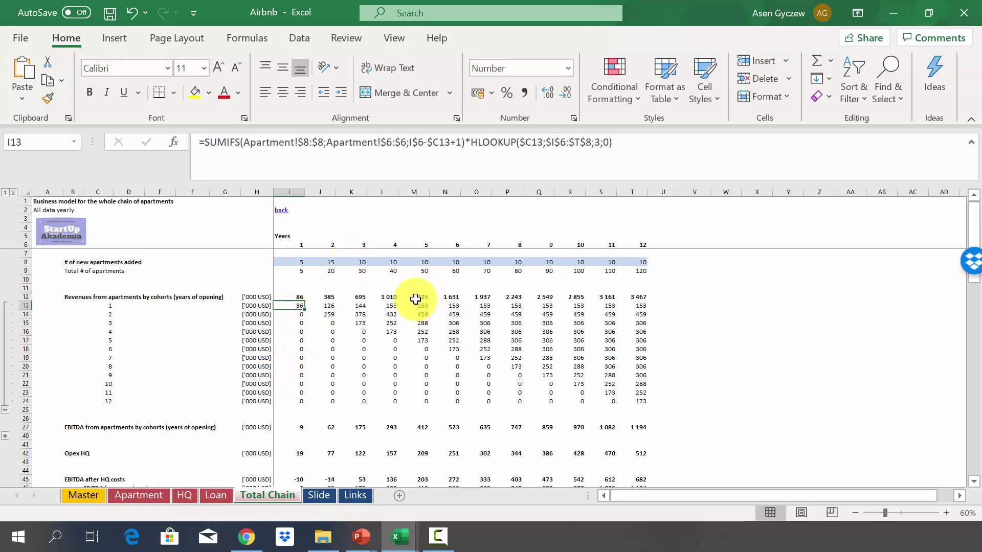
pyautogui.click(414, 299)
pyautogui.click(410, 306)
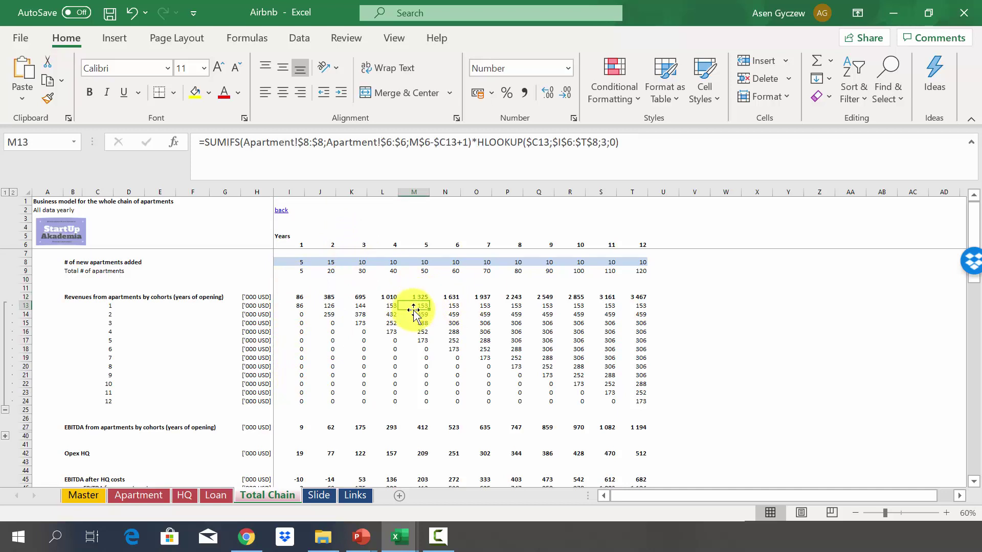
pyautogui.click(407, 340)
pyautogui.click(411, 298)
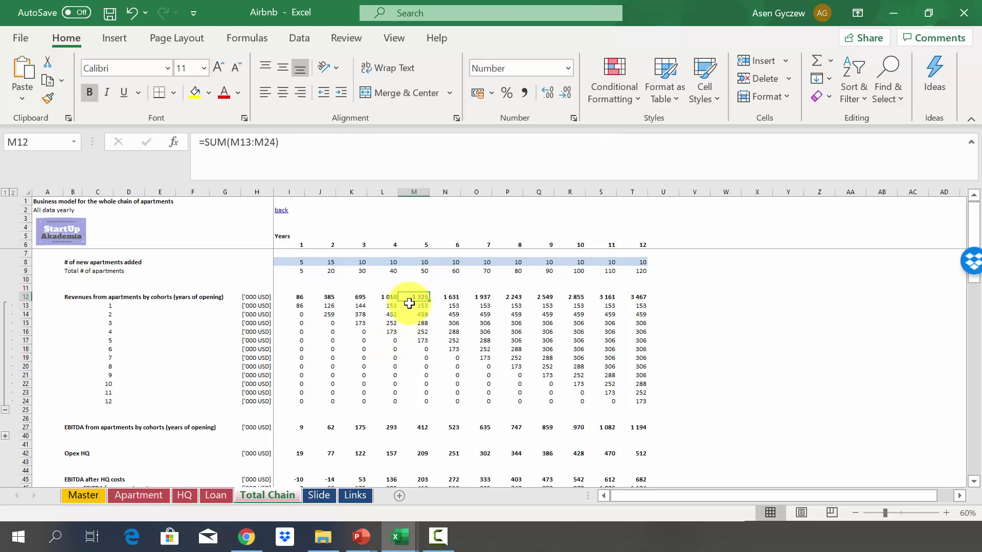
pyautogui.doubleClick(417, 296)
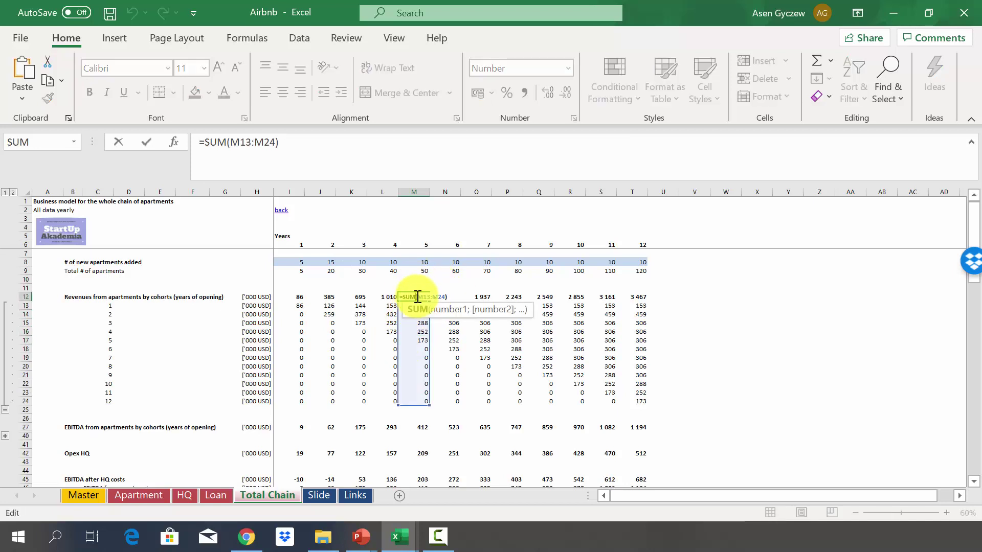
pyautogui.press('Return')
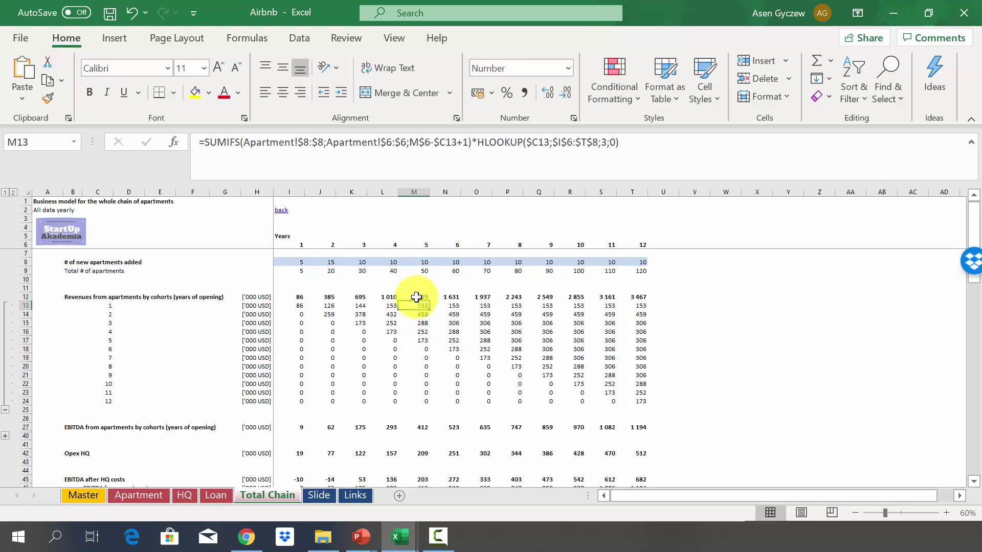
pyautogui.click(5, 409)
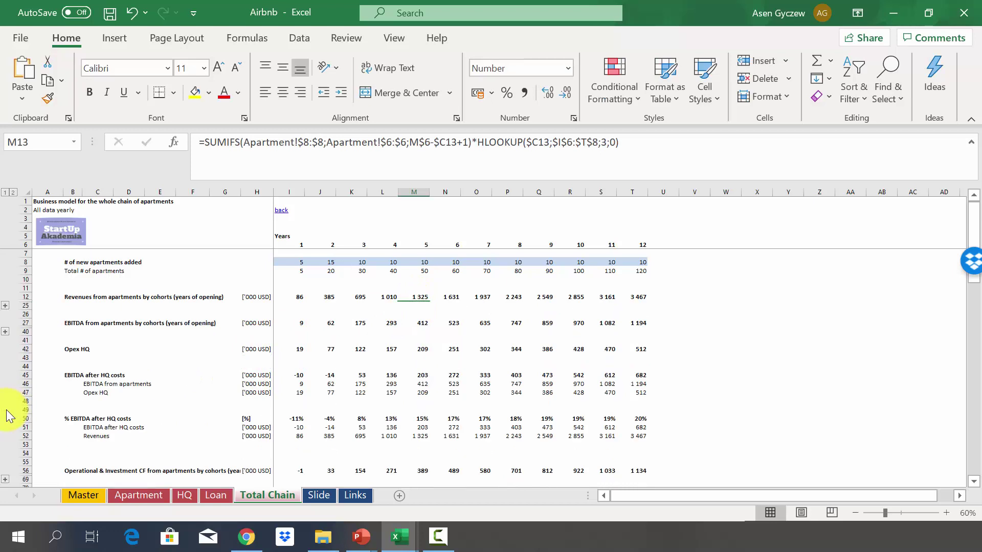
# Step: Expand the EBITDA from apartments by cohorts section, review the cohort 1 and cohort 7 rows, and collapse it again
pyautogui.click(6, 332)
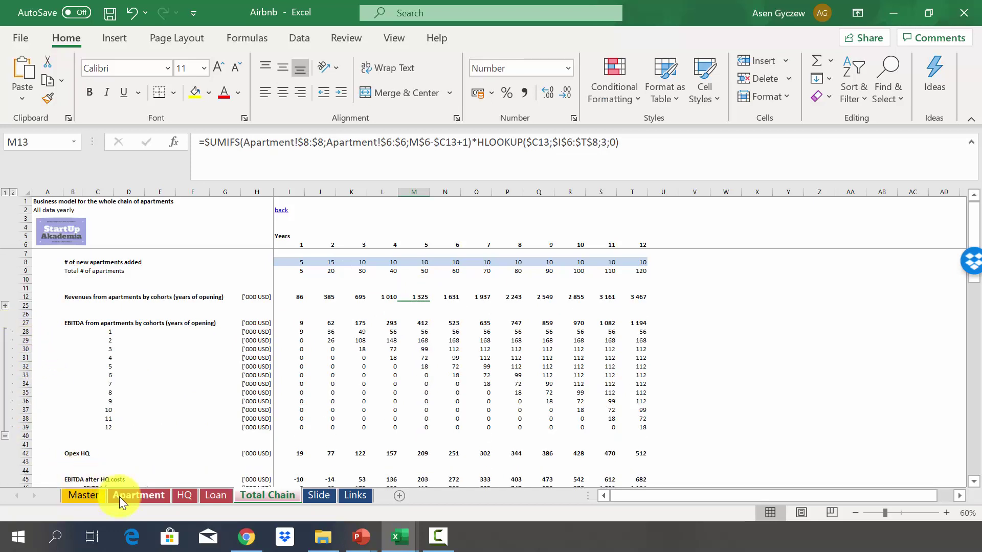
pyautogui.click(25, 332)
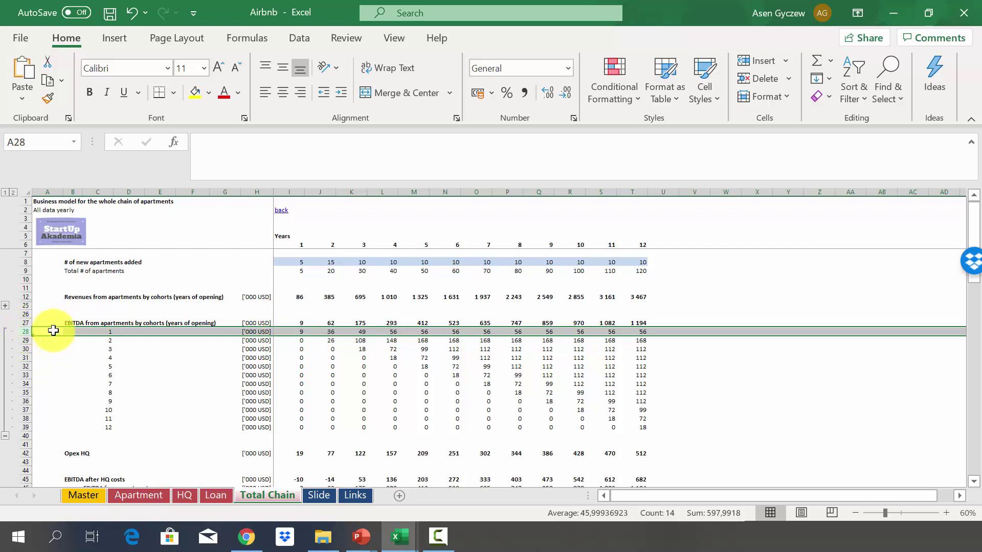
pyautogui.click(25, 384)
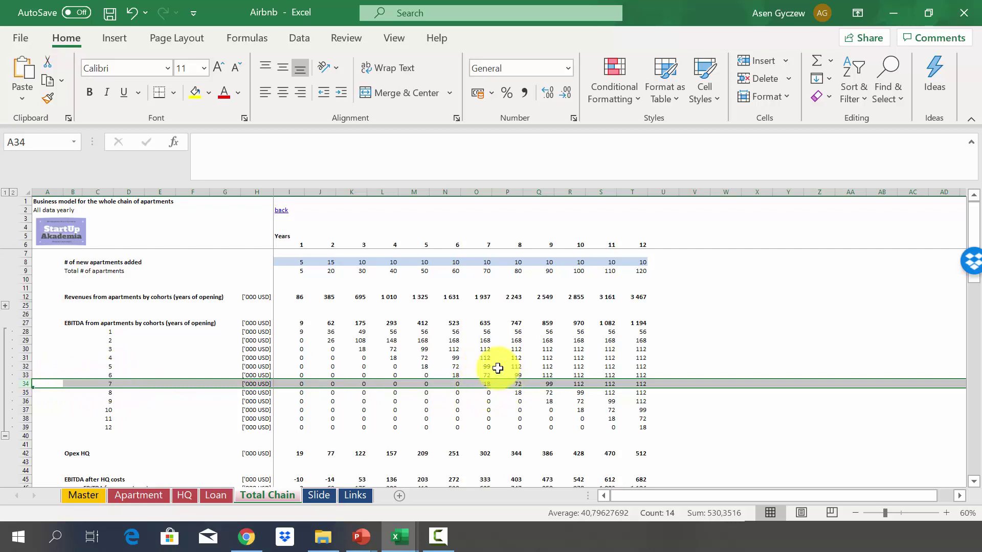
pyautogui.click(481, 187)
pyautogui.hotkey('ctrl', 'z')
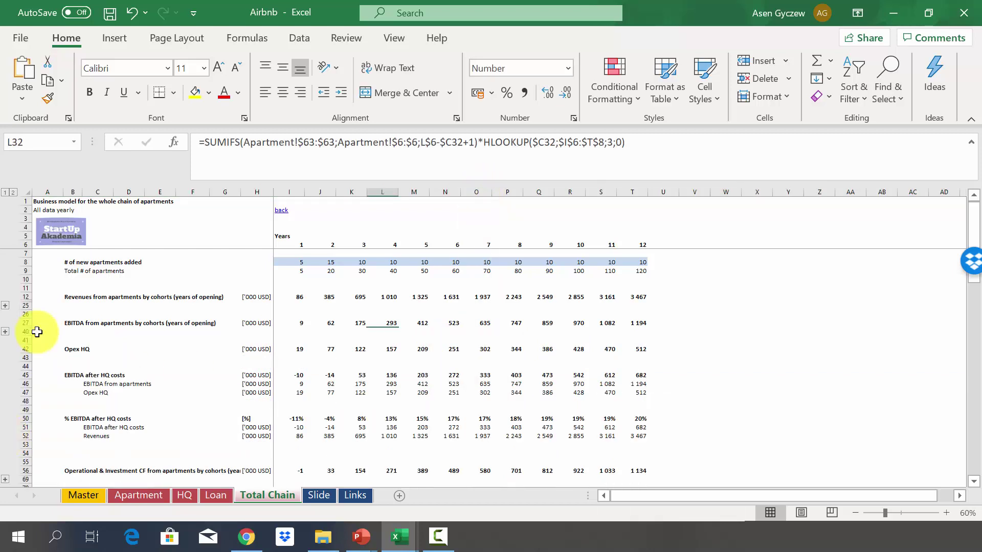
# Step: Examine how EBITDA after HQ costs derives from the EBITDA from apartments and Opex HQ rows, including its year 1 formula
pyautogui.click(25, 375)
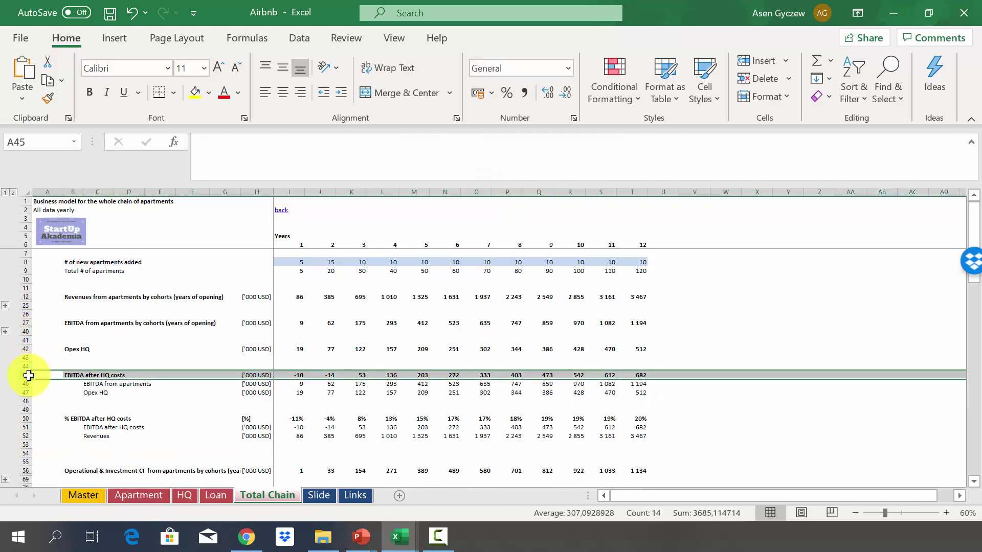
pyautogui.click(25, 350)
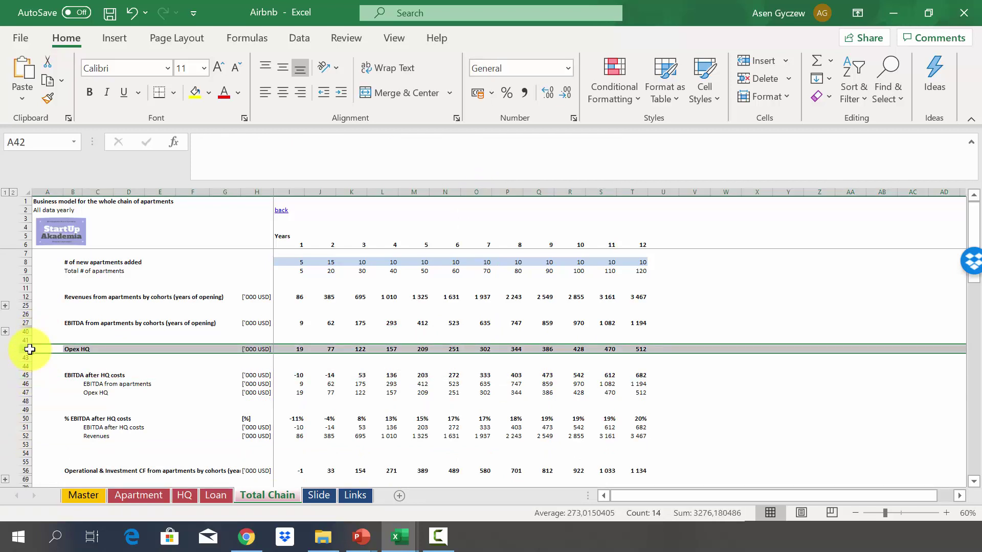
pyautogui.click(25, 323)
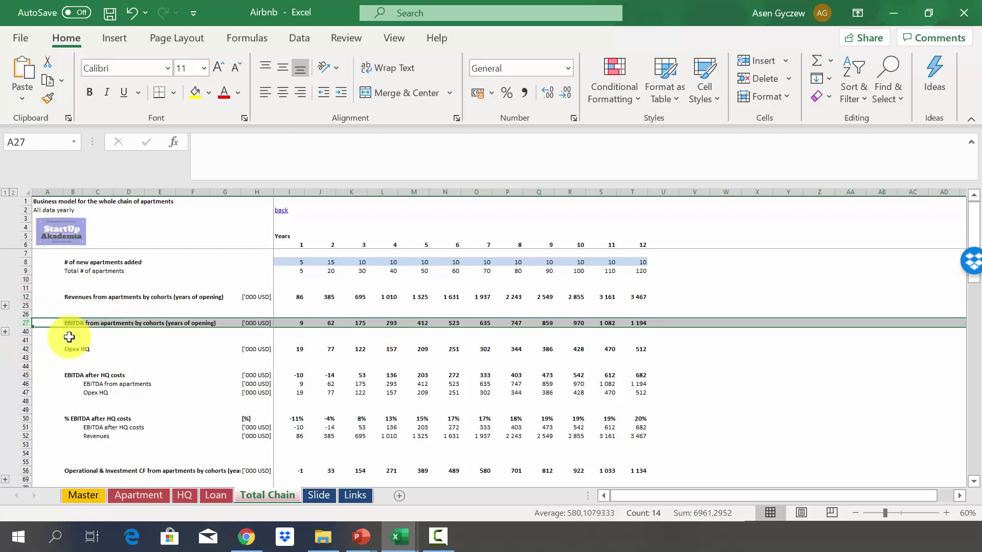
pyautogui.click(25, 349)
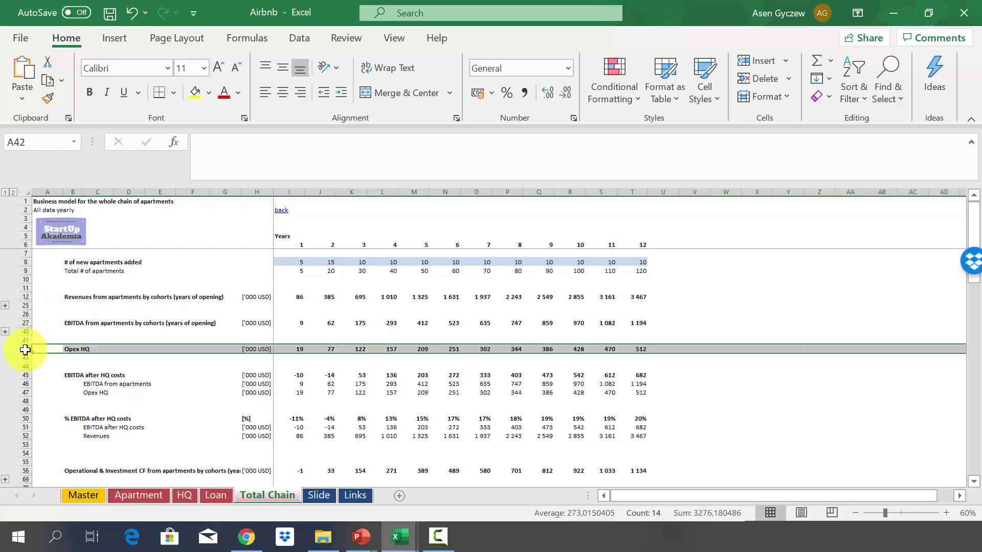
pyautogui.click(25, 375)
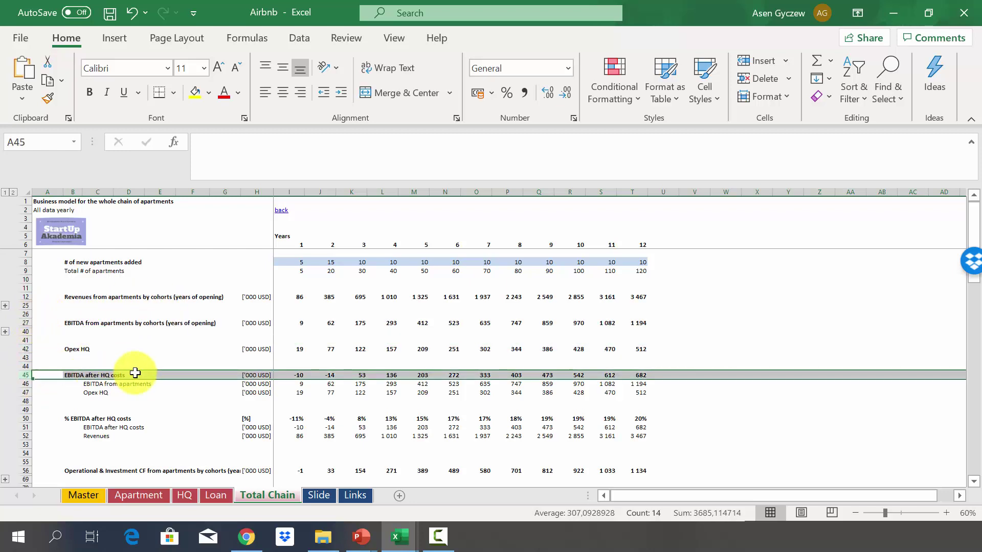
pyautogui.click(25, 384)
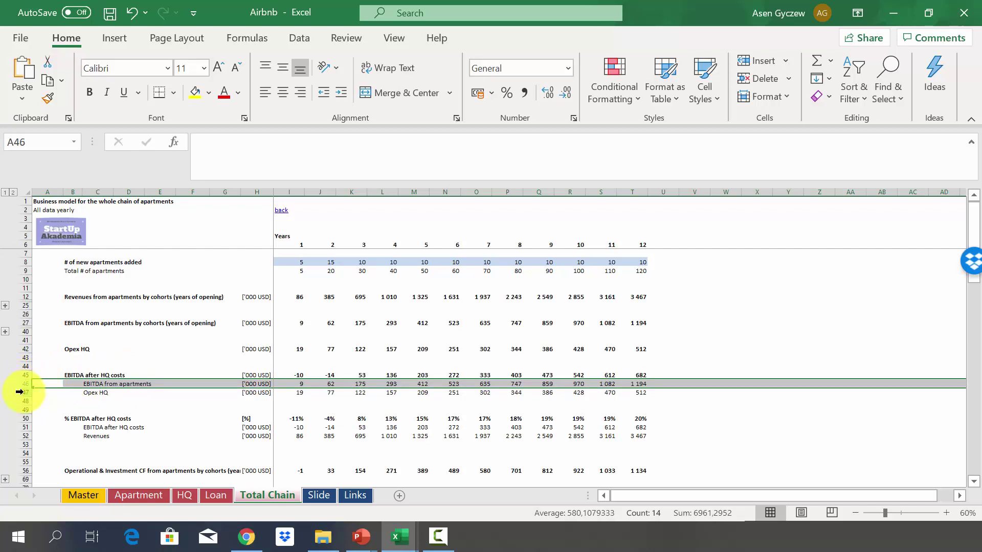
pyautogui.click(24, 393)
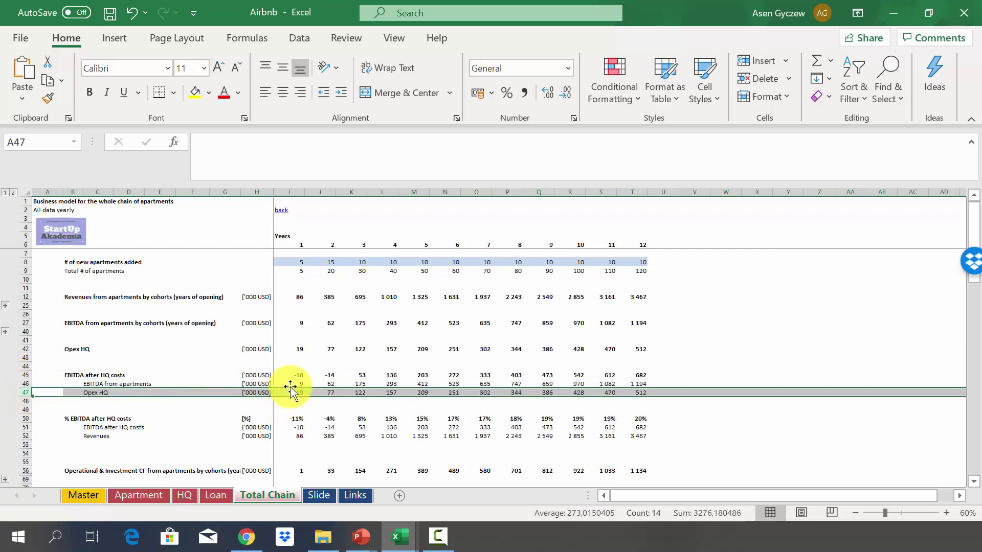
pyautogui.click(284, 373)
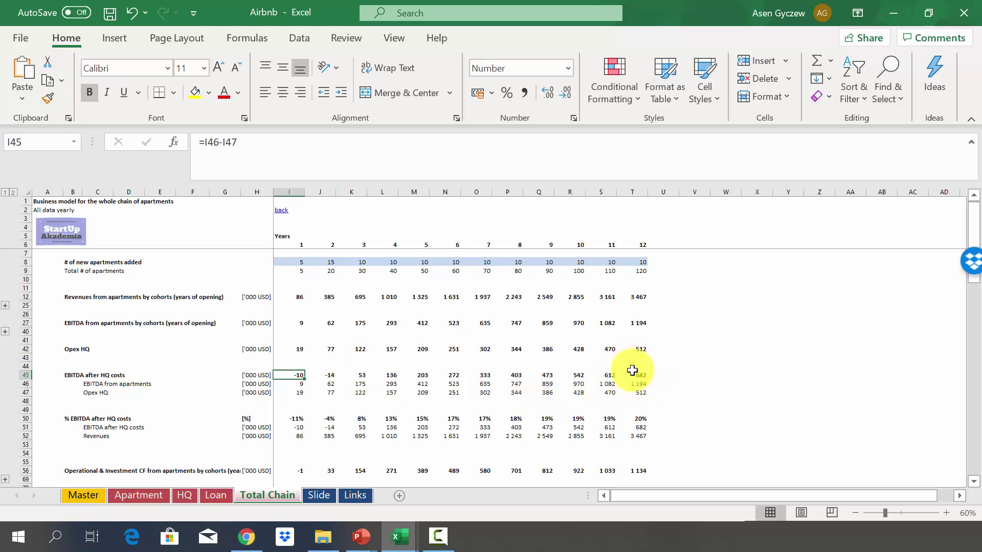
# Step: Review the % EBITDA after HQ costs row and check its year 3 formula
pyautogui.click(21, 419)
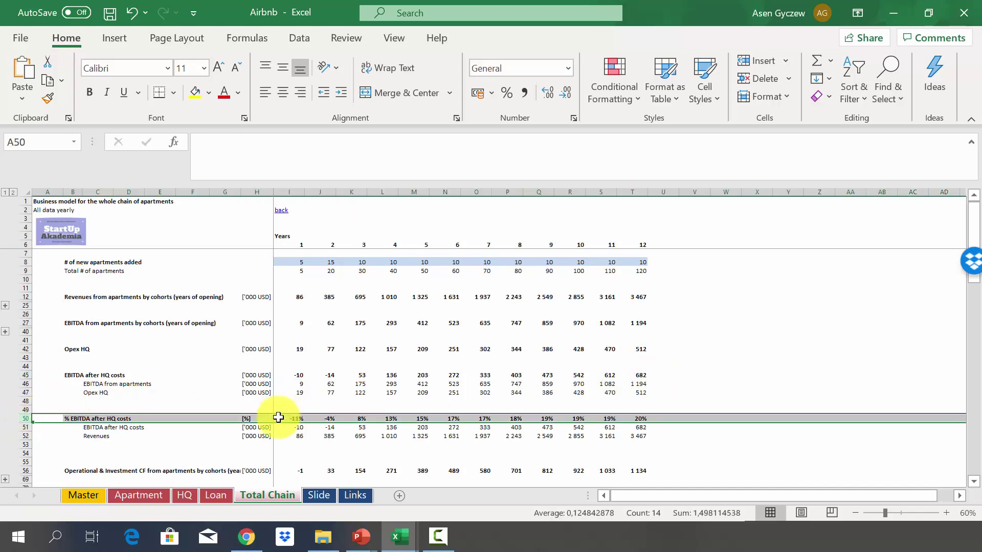
pyautogui.click(347, 419)
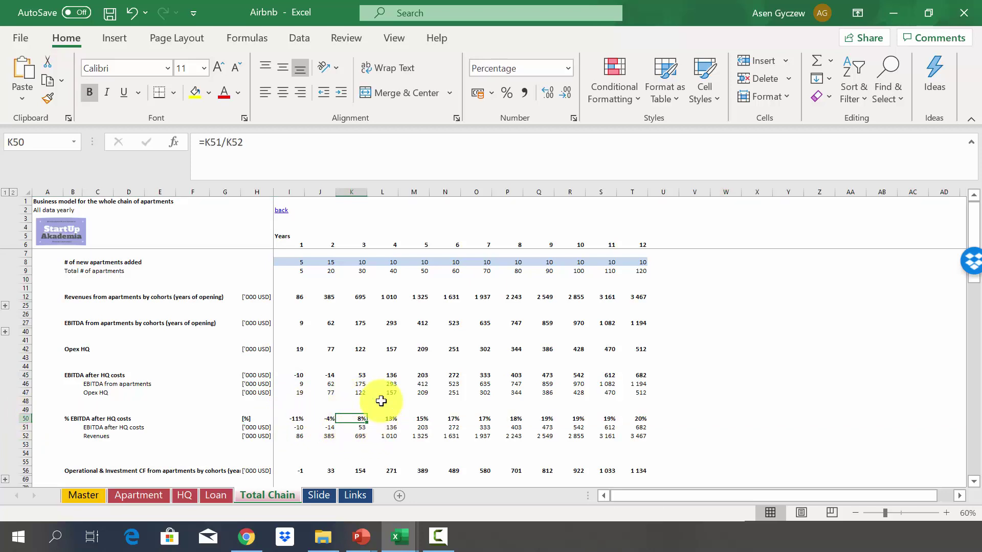
pyautogui.click(636, 191)
pyautogui.click(383, 405)
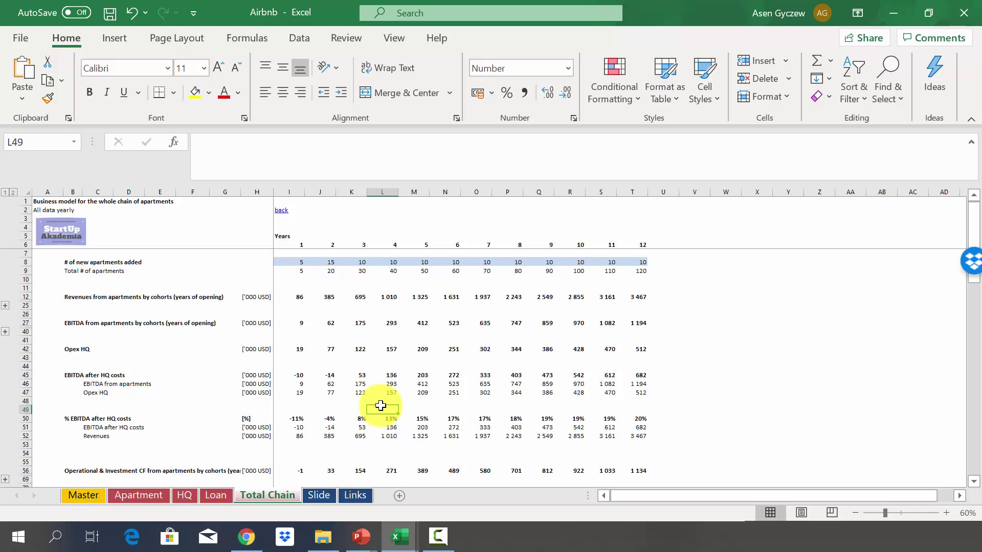
# Step: Examine the Operational & Investment CF row with its year 12 formula, and expand its cohorts to view cohort 1
pyautogui.scroll(-8, 381, 406)
pyautogui.click(257, 349)
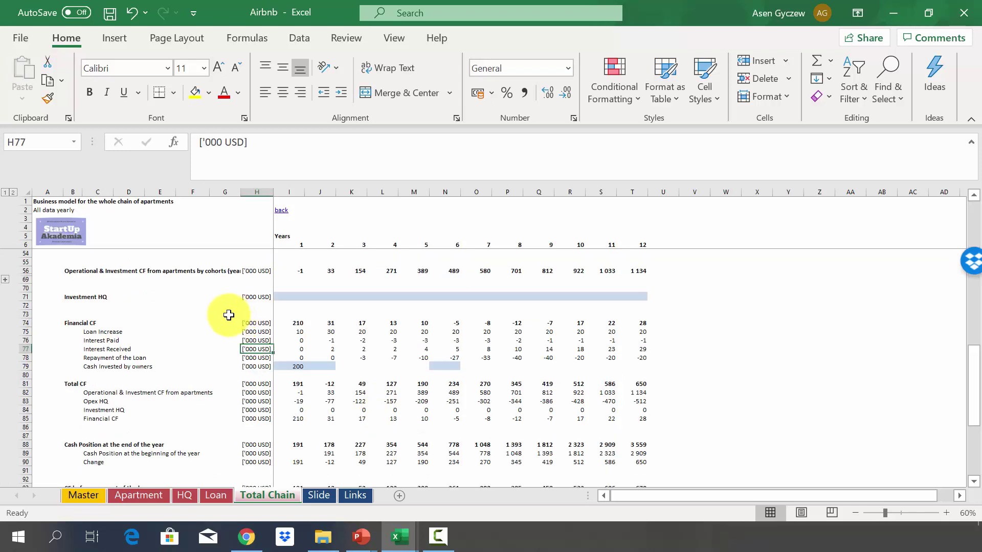
pyautogui.click(23, 272)
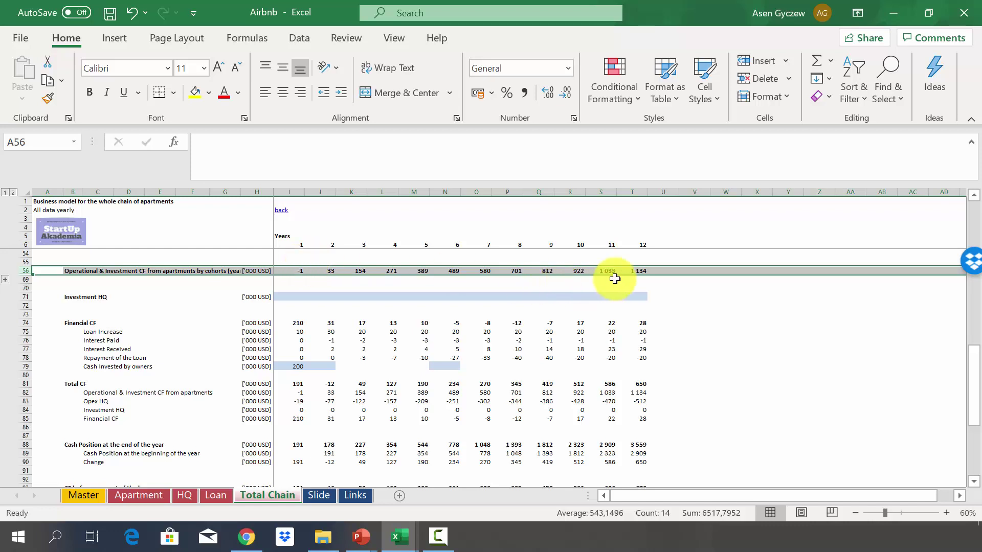
pyautogui.click(631, 271)
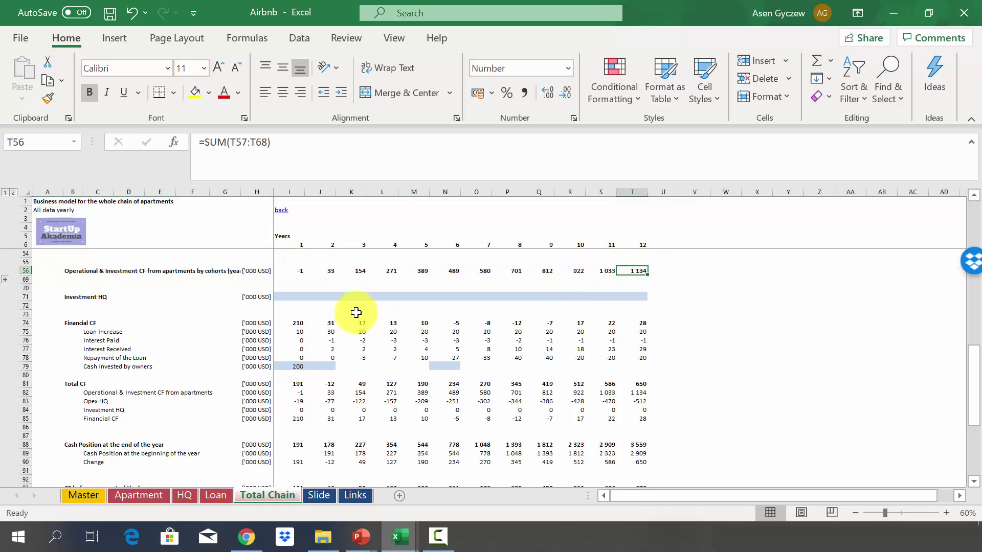
pyautogui.click(6, 280)
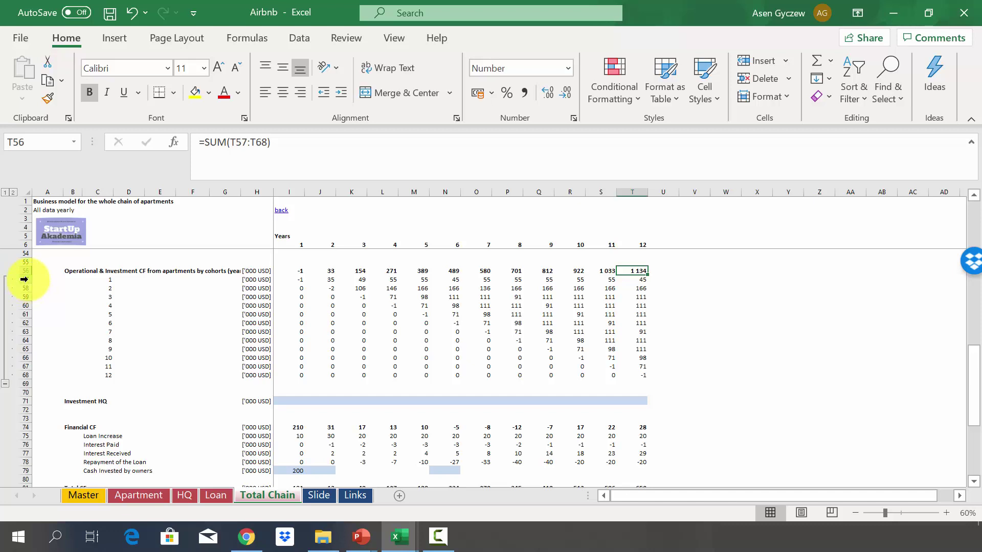
pyautogui.click(25, 279)
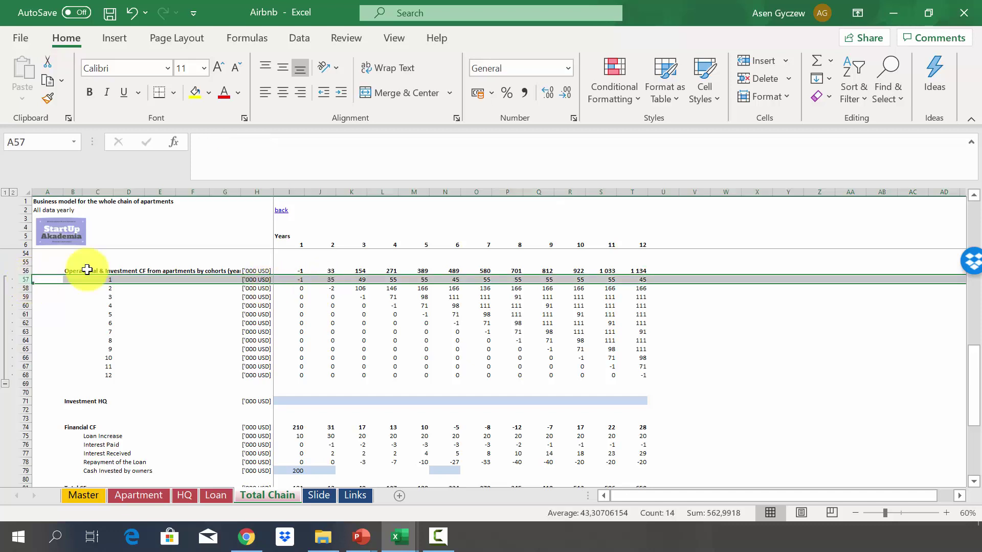
# Step: Review the cohort 3 row of Operational & Investment CF, and check the year 1 formulas of cohort 1 and the total row
pyautogui.click(23, 298)
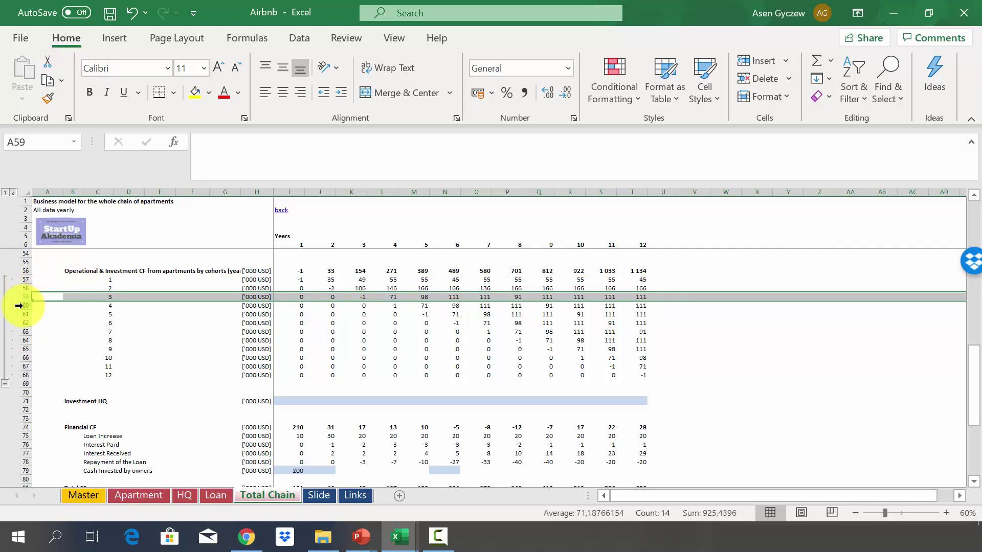
pyautogui.click(289, 276)
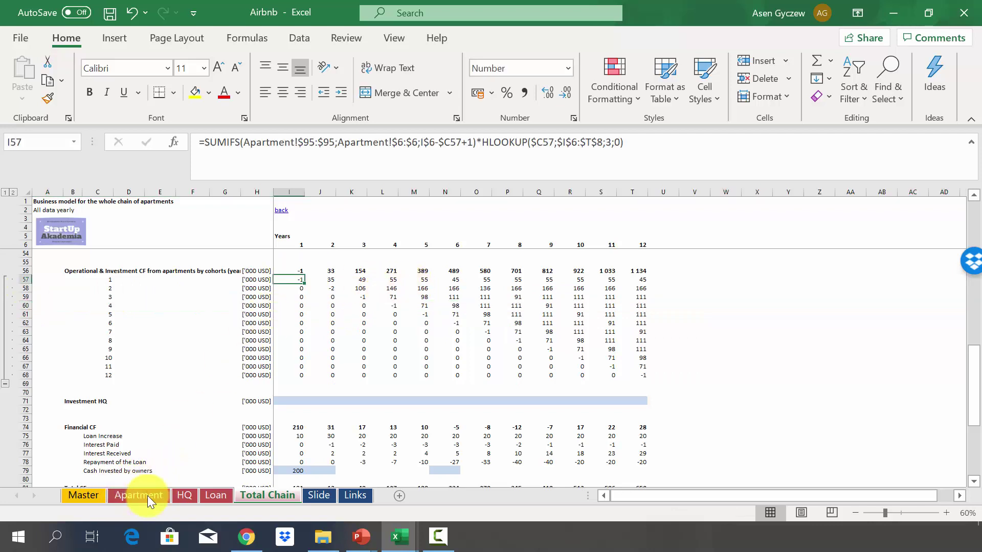
pyautogui.click(283, 279)
pyautogui.click(284, 270)
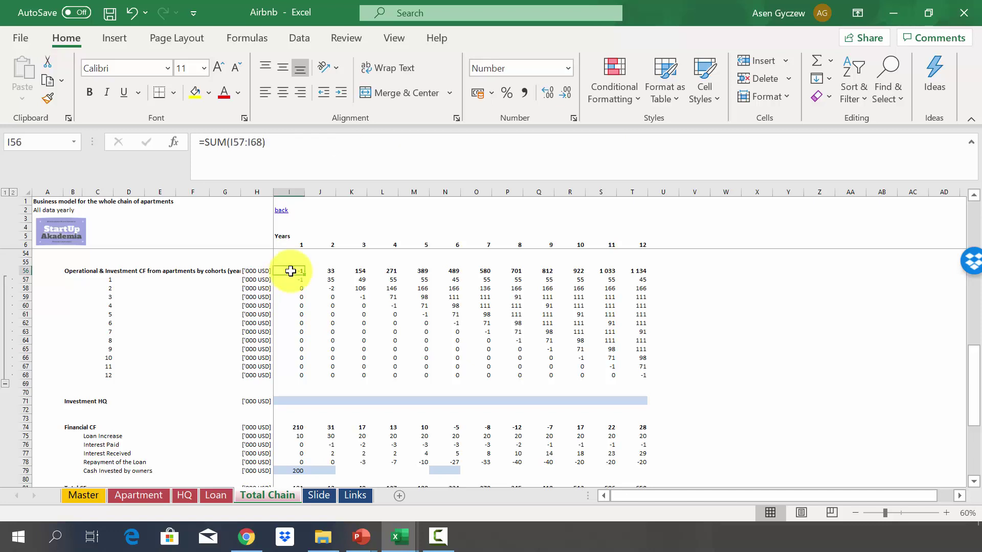
pyautogui.doubleClick(291, 271)
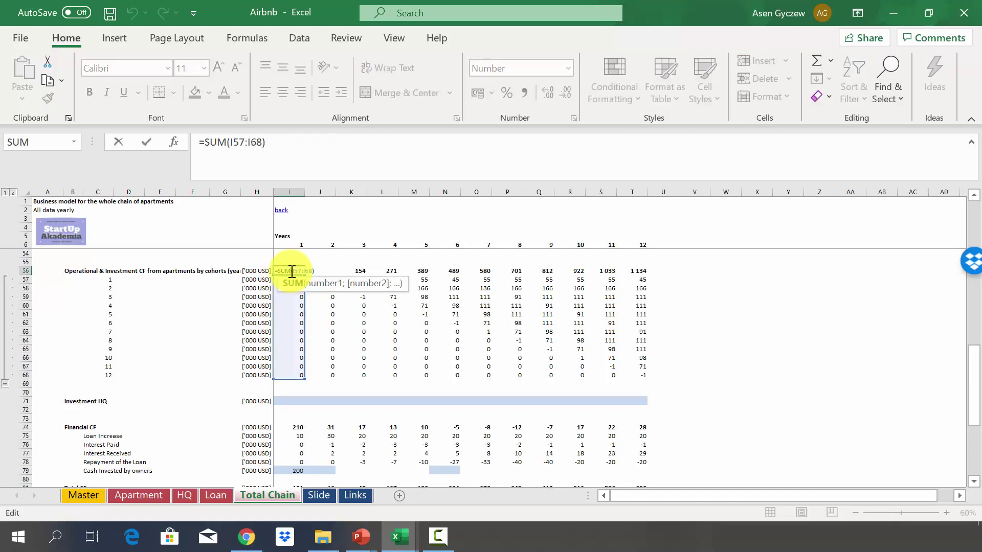
pyautogui.press('Return')
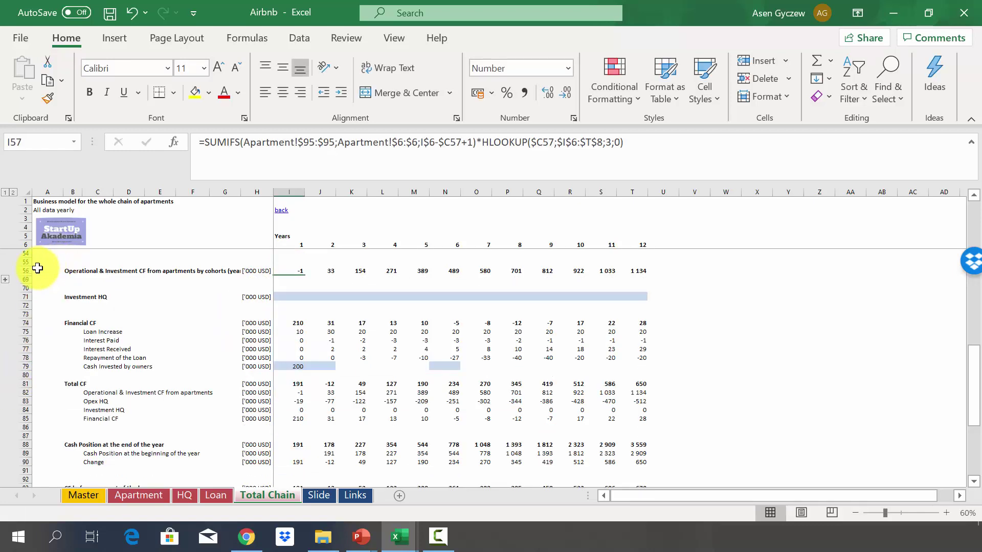
# Step: Review the total Operational & Investment CF from apartments row and the Investment HQ row
pyautogui.click(22, 271)
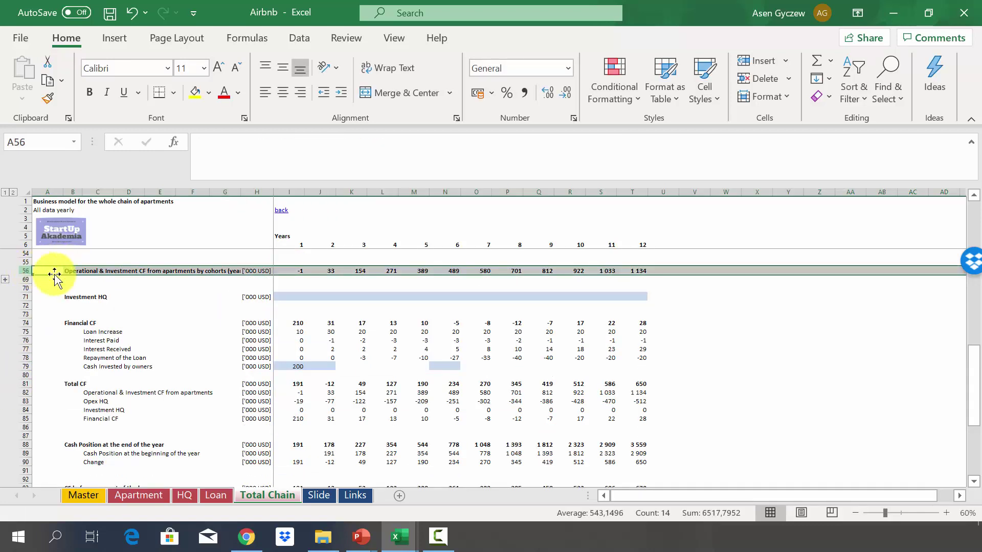
pyautogui.click(23, 298)
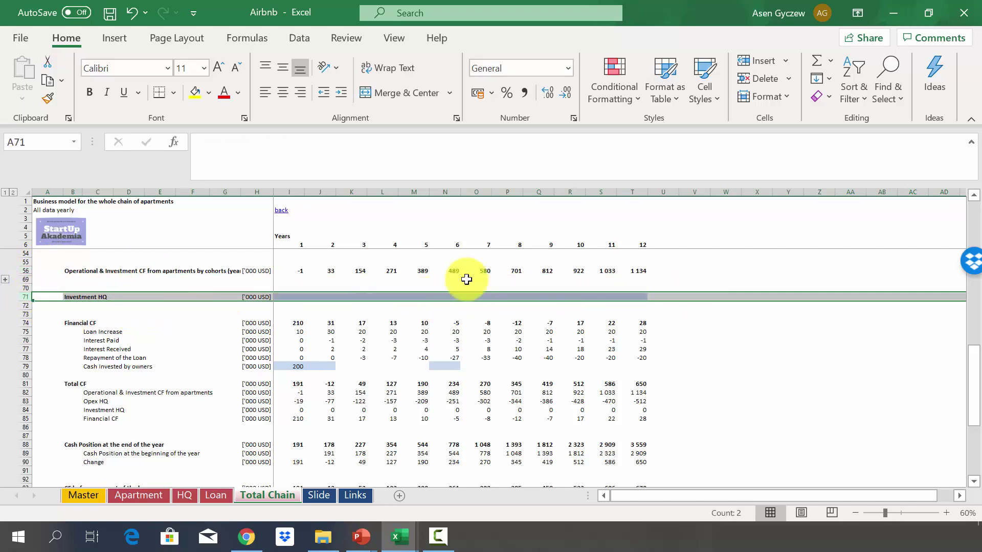
# Step: Examine the Financial CF row, its components from Loan Increase to Cash Invested by owners, and its year 1 formula
pyautogui.click(22, 323)
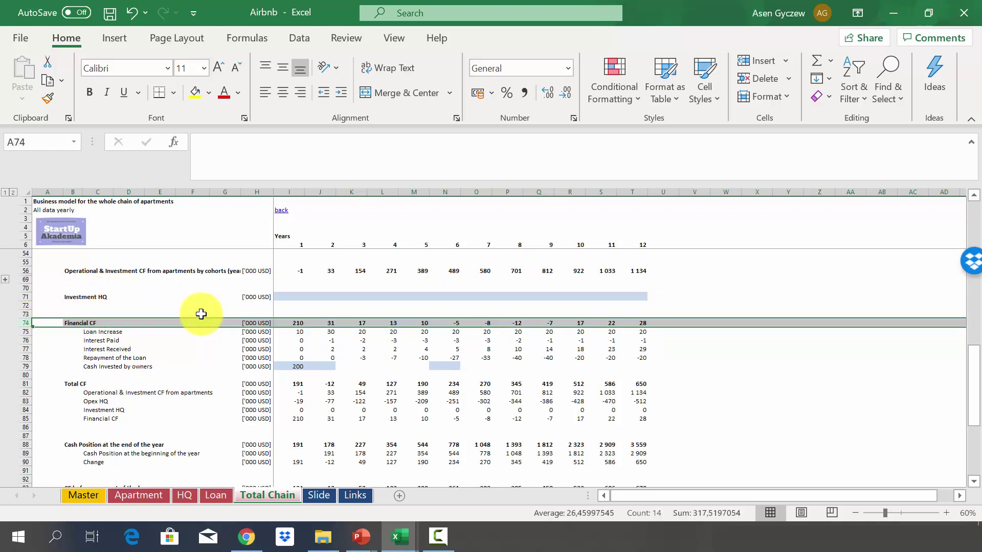
pyautogui.click(22, 333)
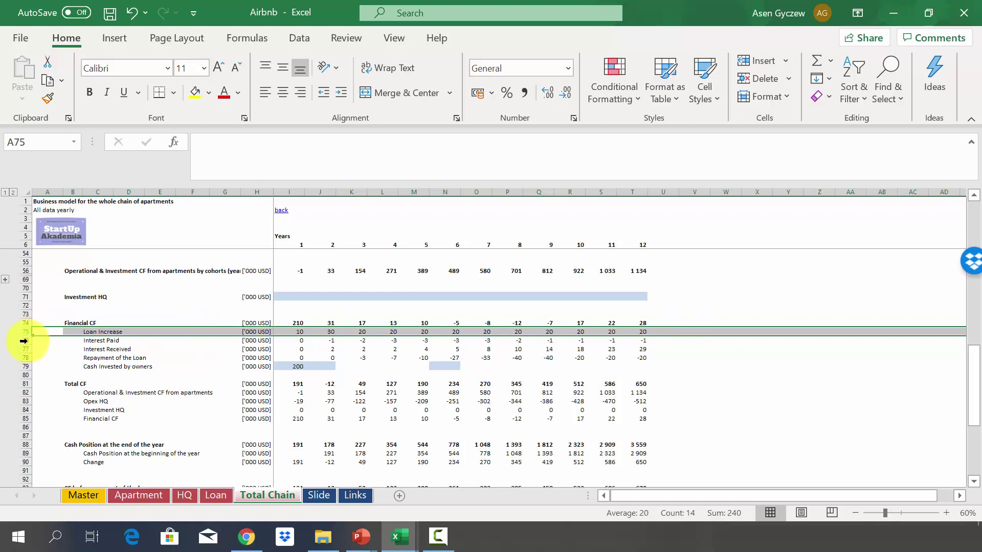
pyautogui.click(23, 341)
pyautogui.click(24, 350)
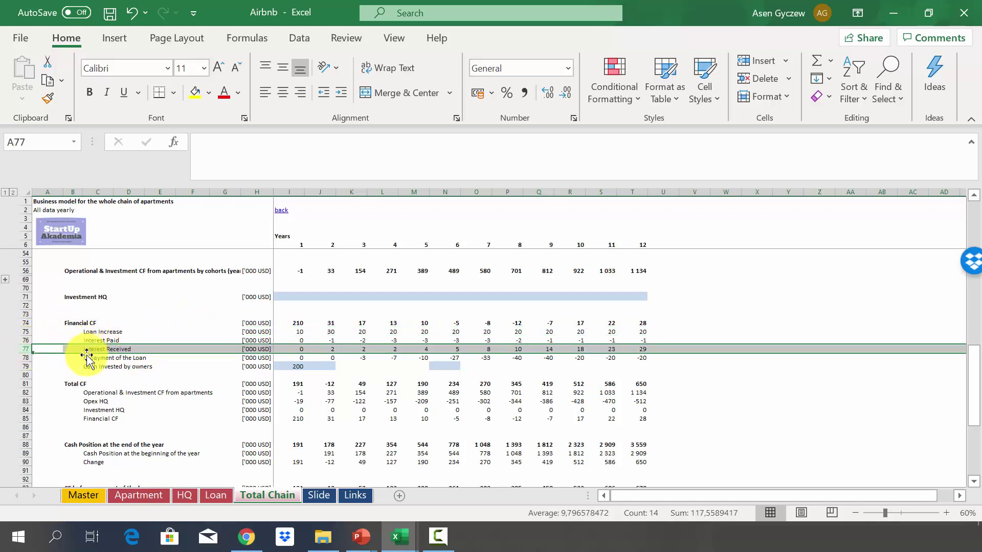
pyautogui.click(24, 358)
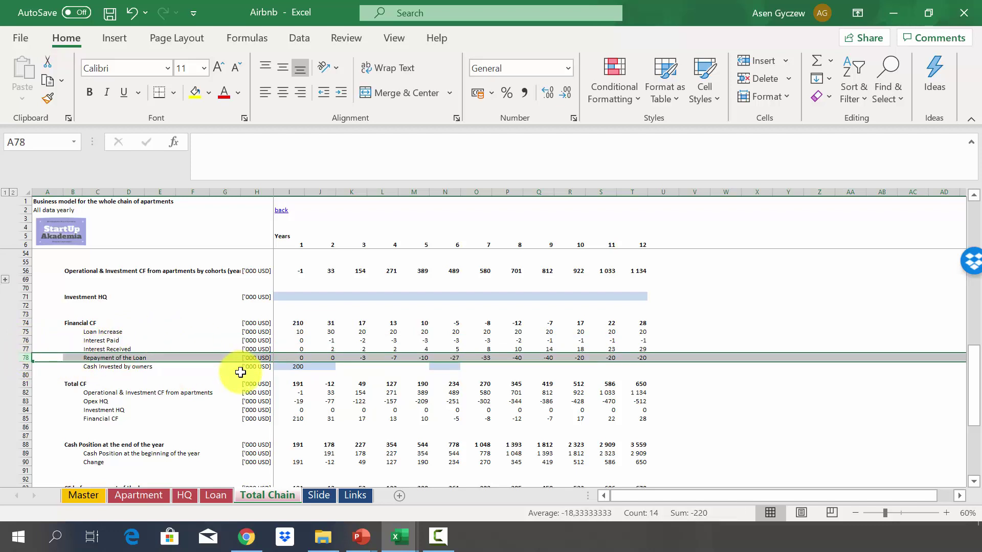
pyautogui.click(24, 366)
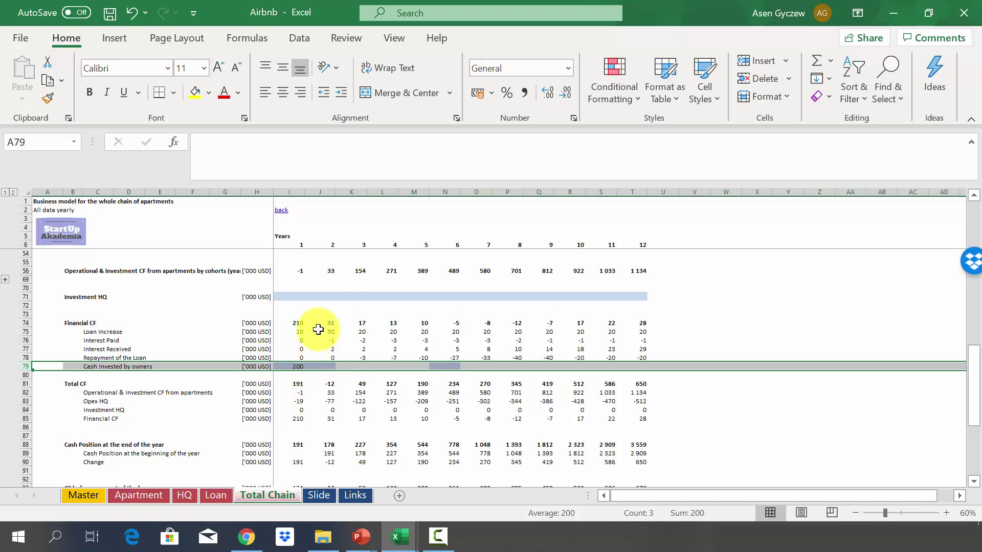
pyautogui.click(289, 322)
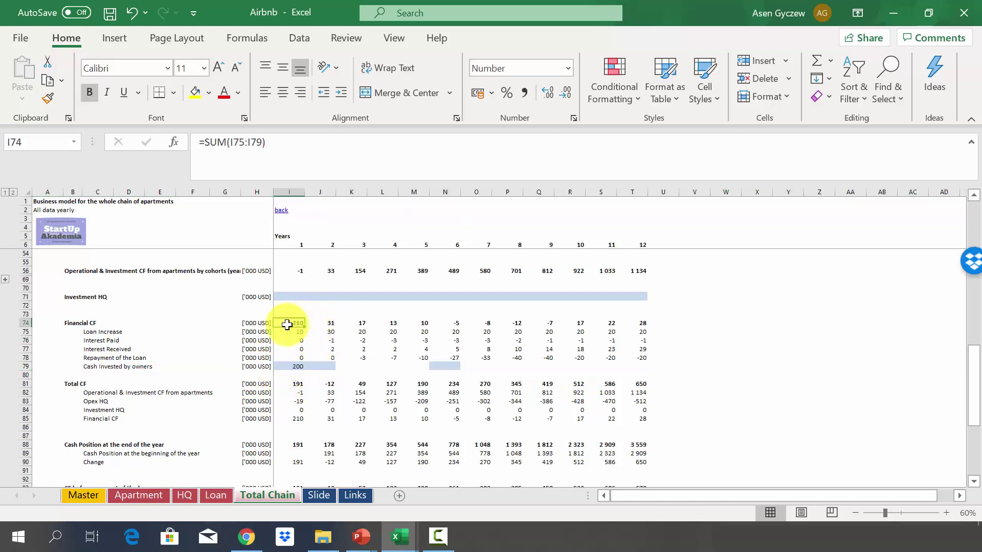
pyautogui.click(72, 340)
# Step: Examine the Total CF row with its apartments CF, Opex HQ, Investment HQ and Financial CF components, and check its year 1 formula
pyautogui.click(19, 384)
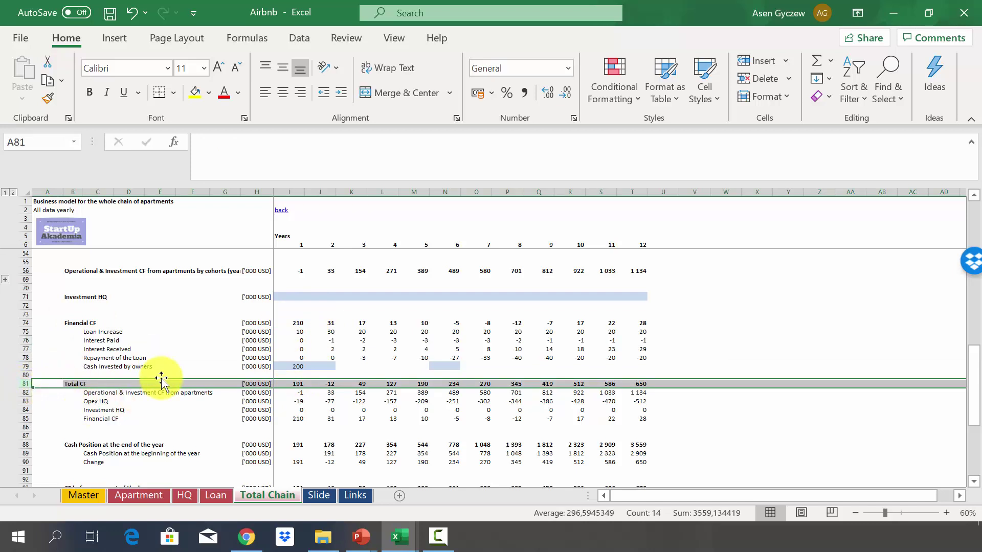
pyautogui.click(26, 394)
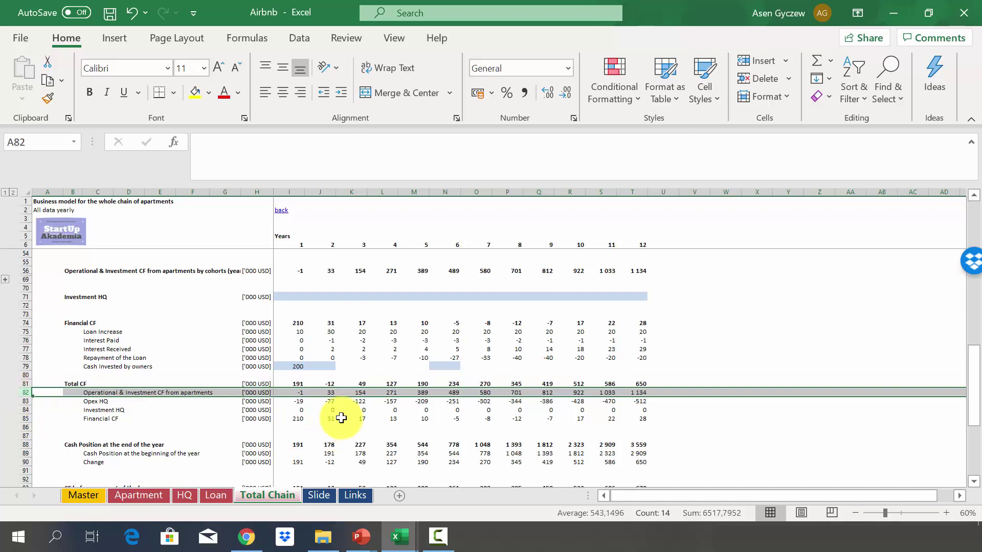
pyautogui.click(24, 402)
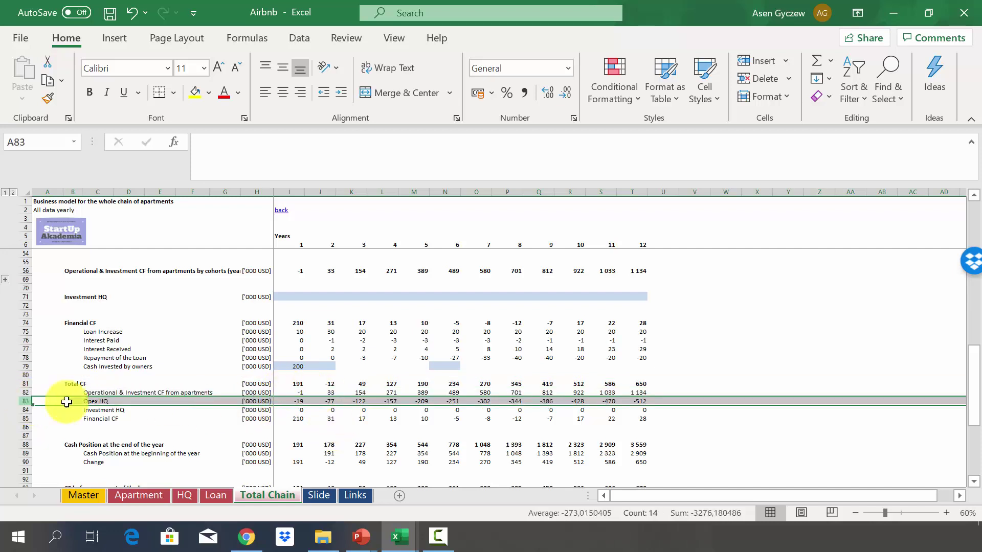
pyautogui.click(26, 410)
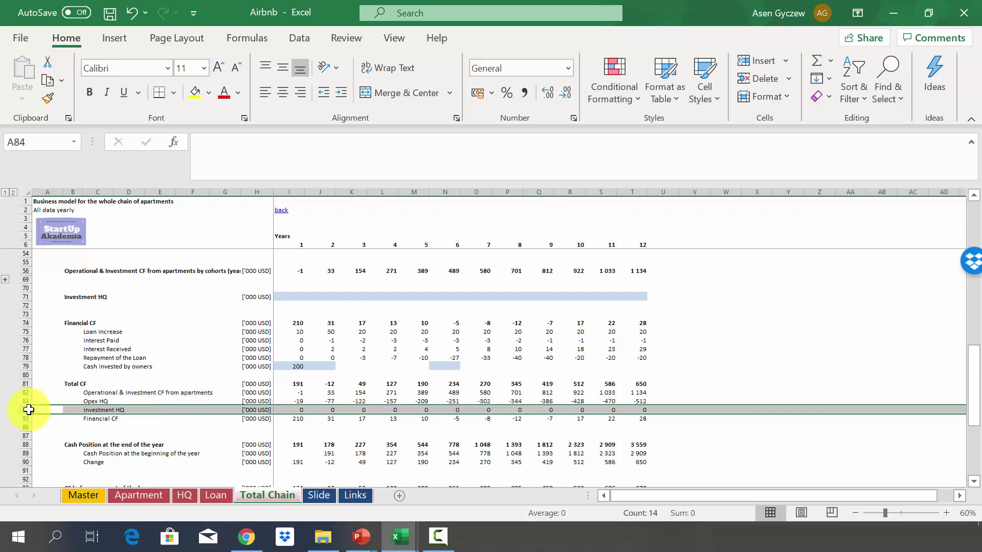
pyautogui.click(24, 419)
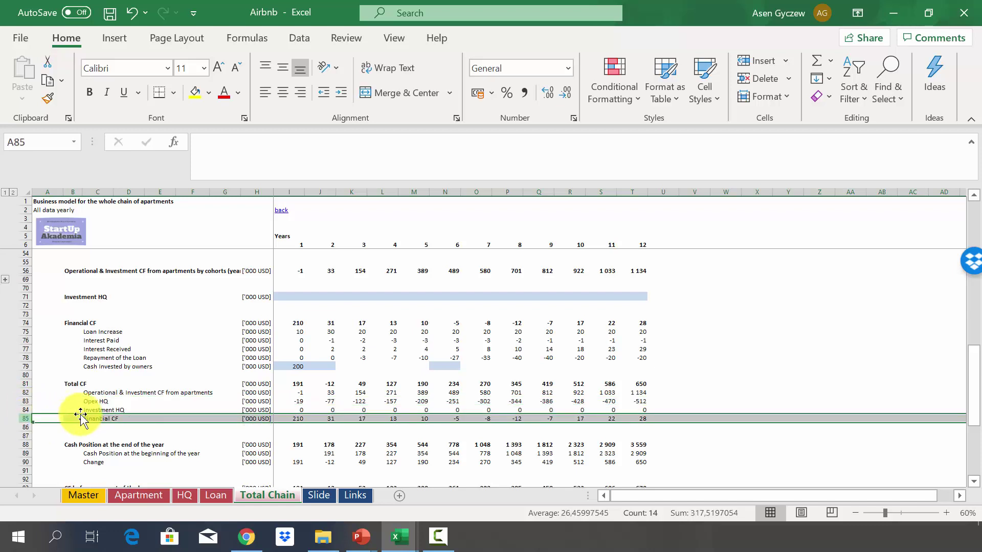
pyautogui.click(282, 384)
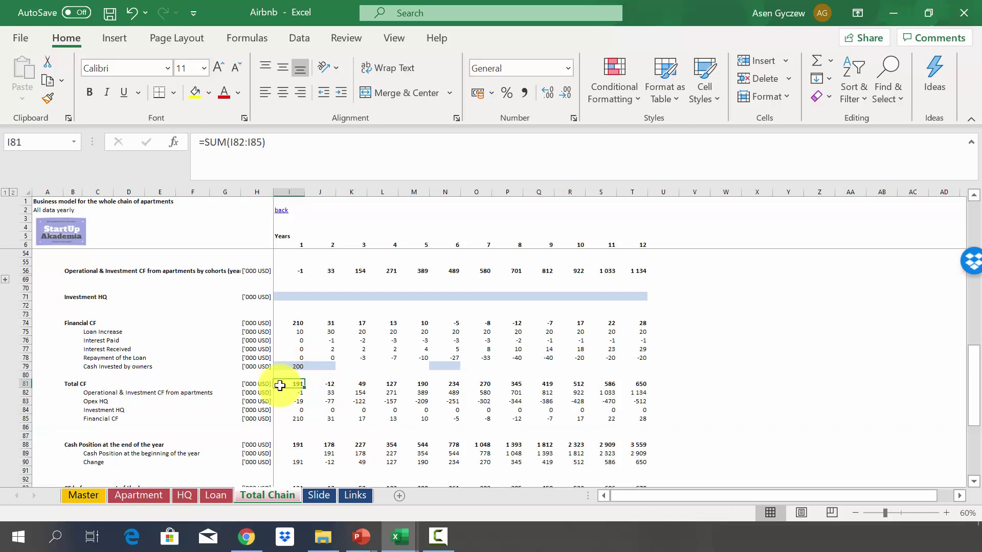
# Step: Review Total CF across the years, checking its year 2 formula and the year 12 column
pyautogui.click(24, 384)
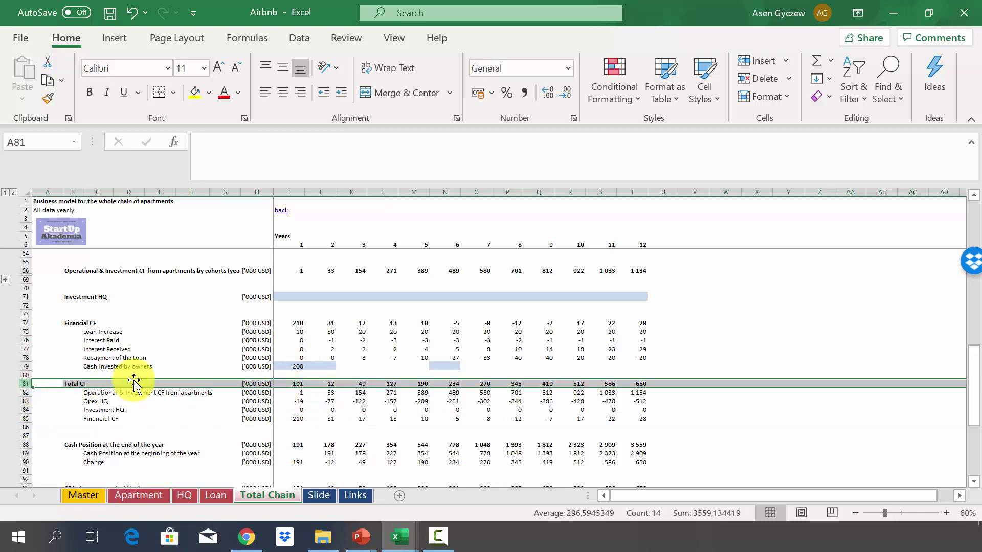
pyautogui.click(318, 384)
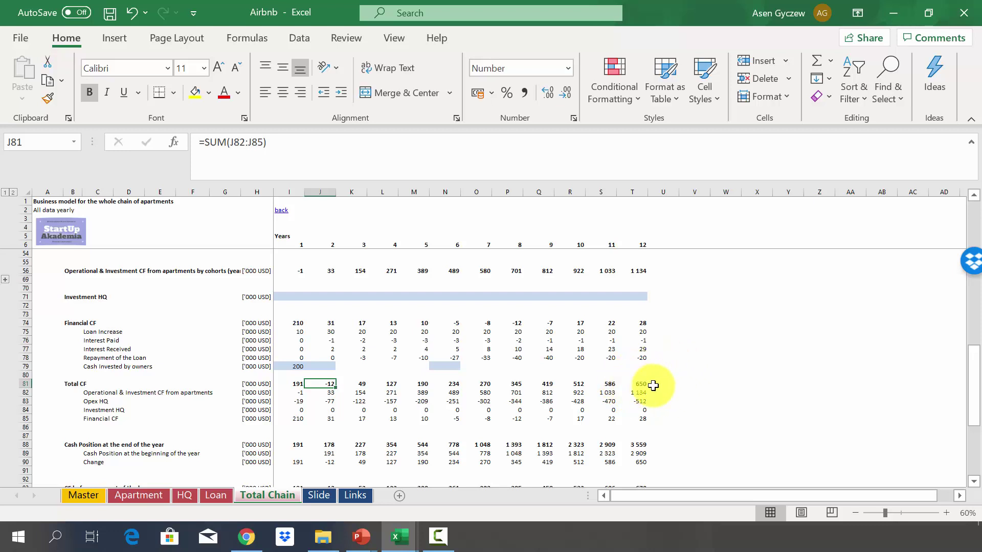
pyautogui.click(628, 187)
# Step: Examine the Cash Position at the end of the year row, checking its year 1 and year 12 formulas
pyautogui.click(26, 445)
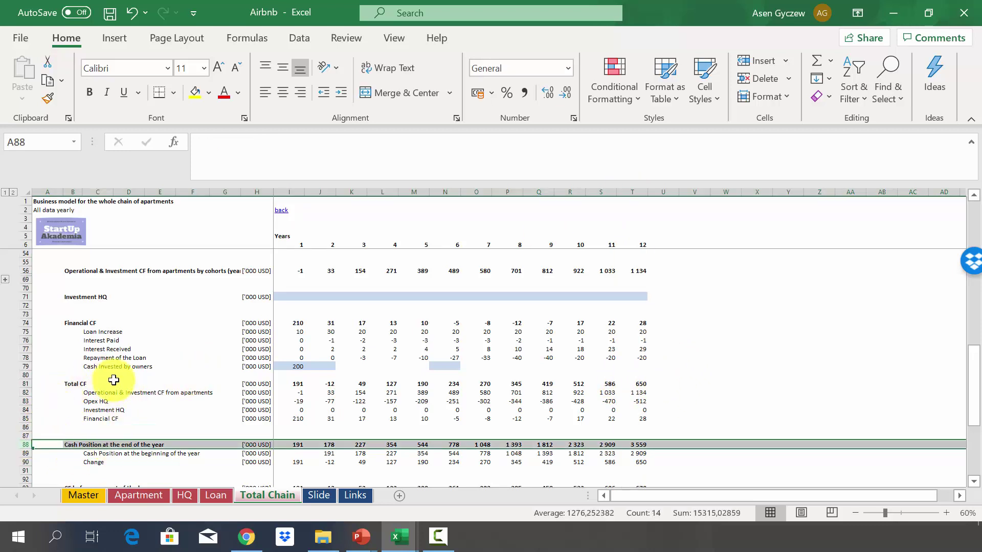
pyautogui.click(297, 445)
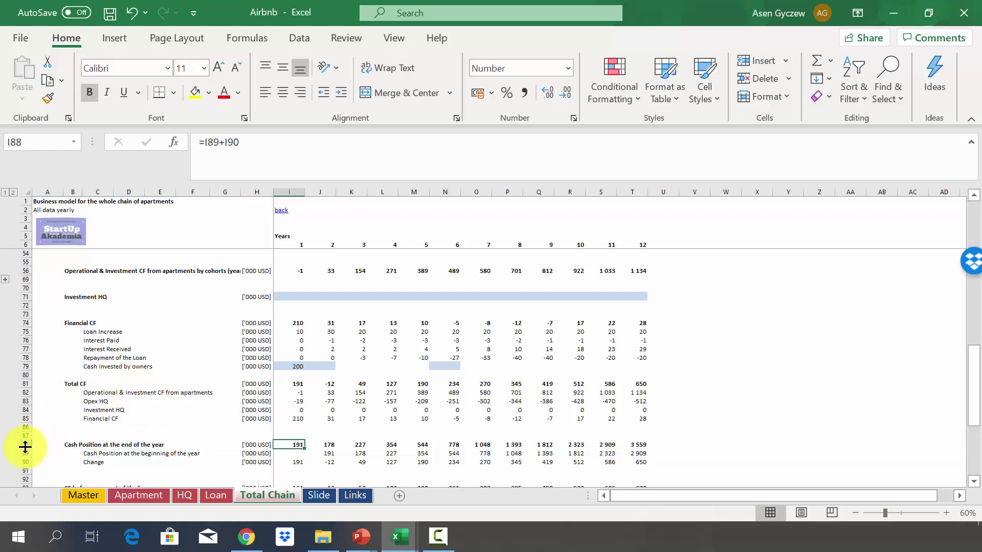
pyautogui.click(21, 445)
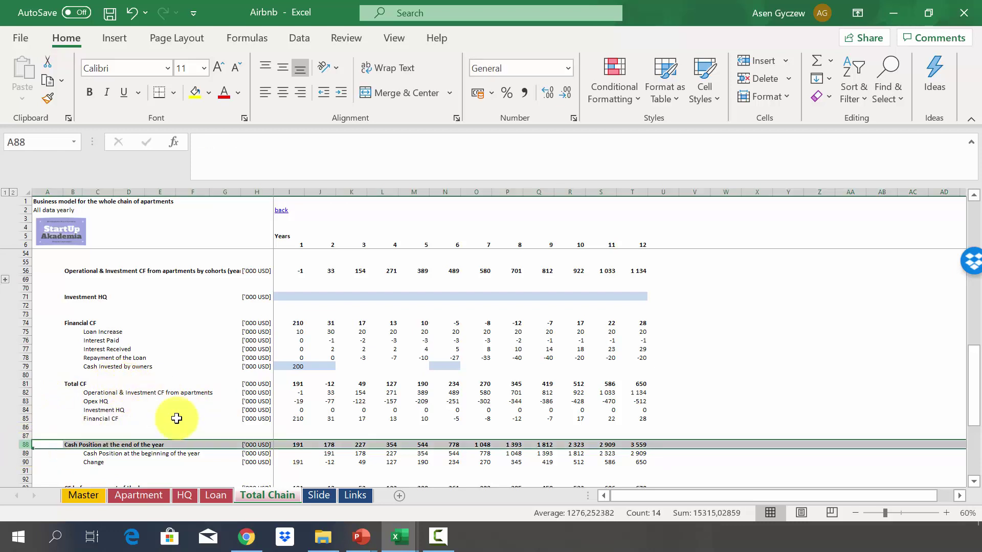
pyautogui.click(285, 443)
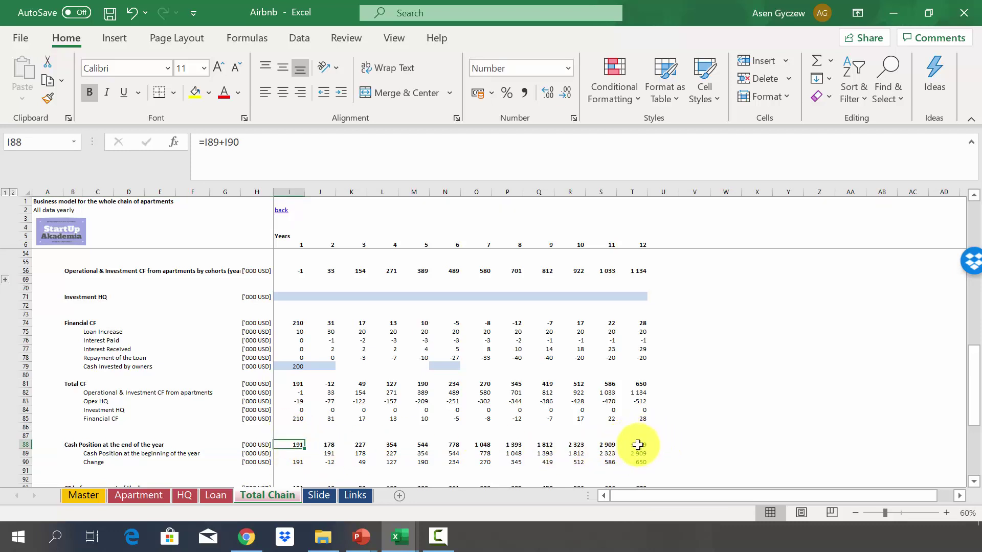
pyautogui.click(628, 191)
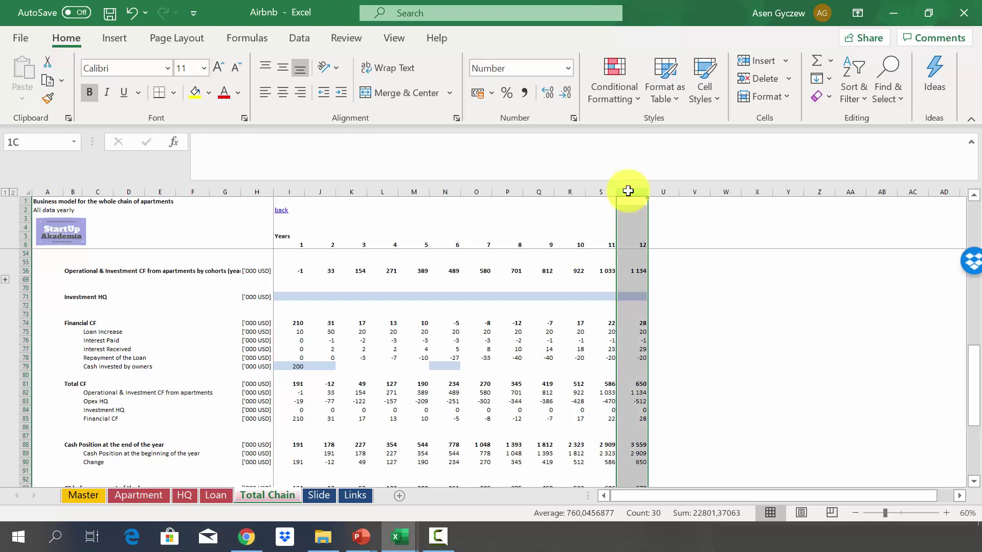
pyautogui.click(630, 444)
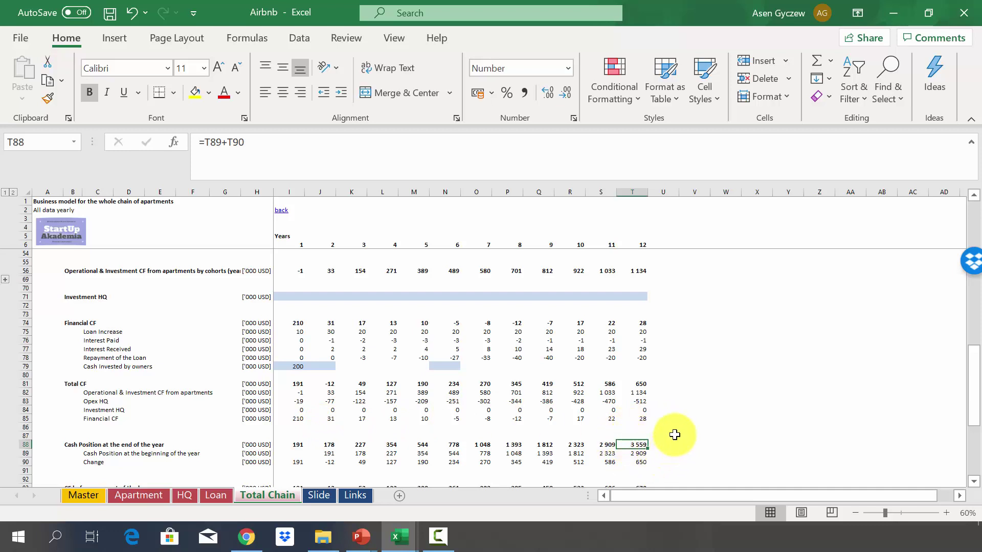
pyautogui.click(570, 428)
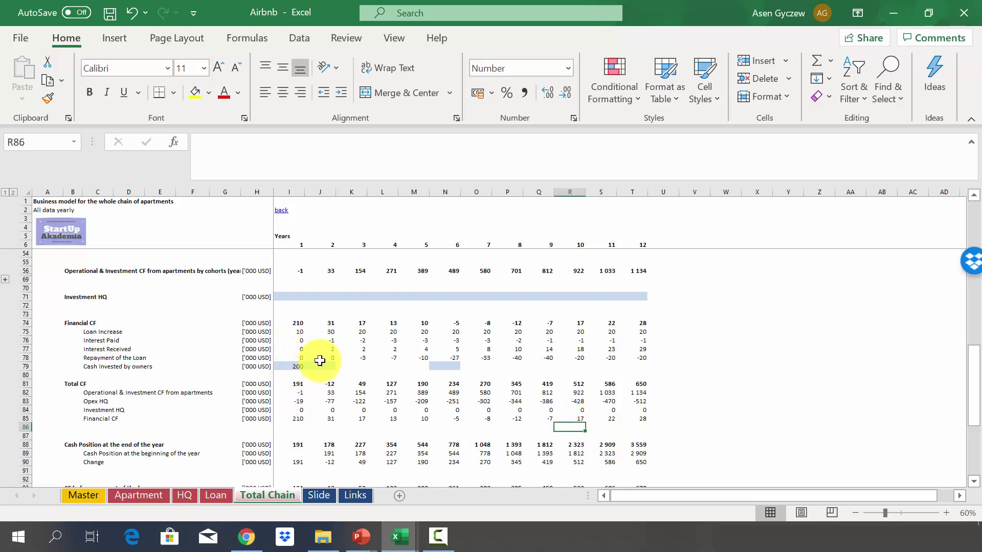
pyautogui.click(622, 423)
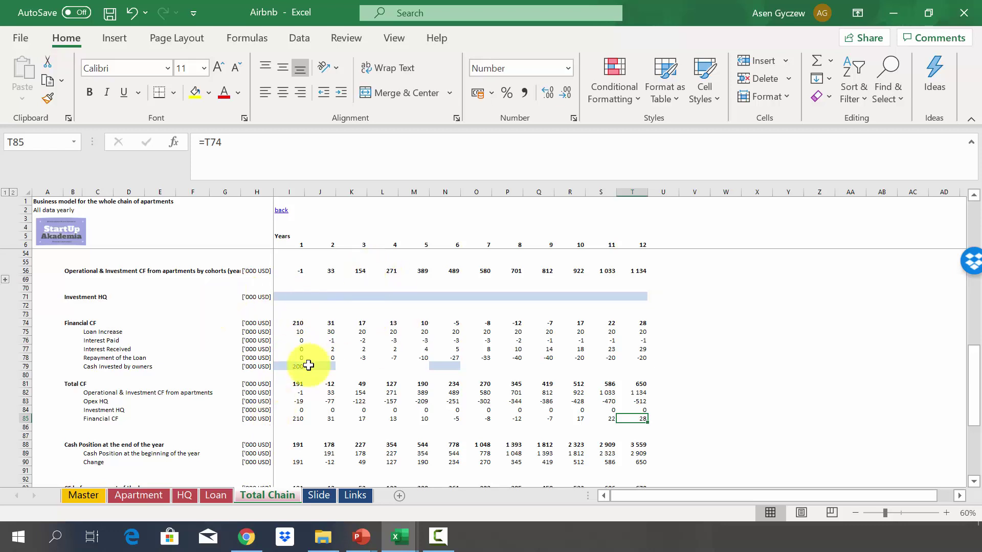
pyautogui.click(263, 335)
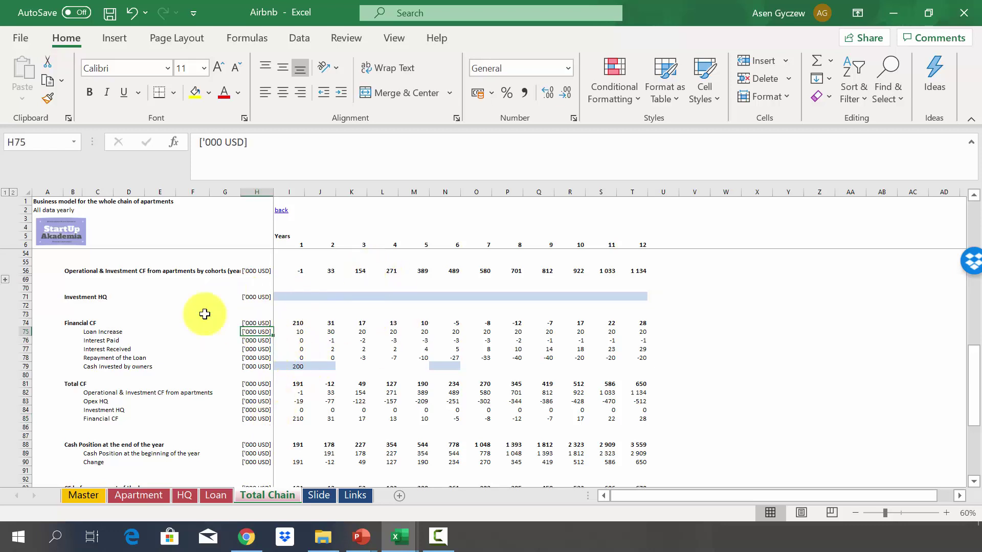
# Step: Expand the Operational & Investment CF cohorts, review the cohort 1 row, and collapse the cohorts again
pyautogui.click(6, 279)
pyautogui.click(23, 280)
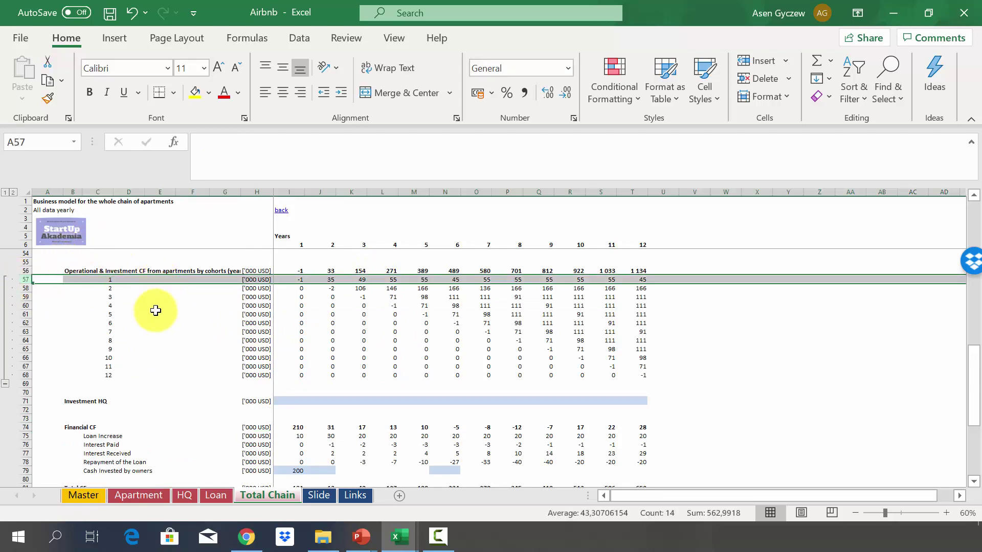
pyautogui.click(5, 384)
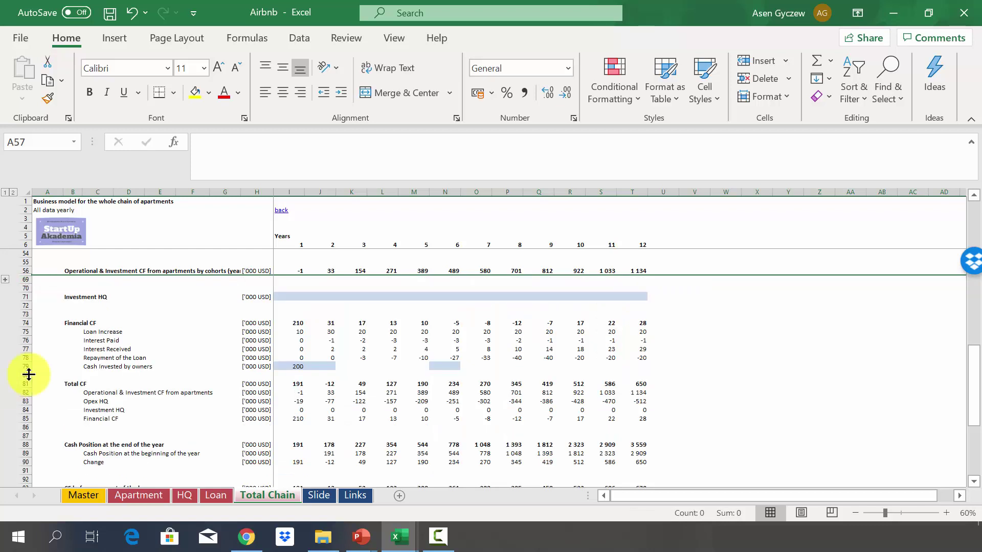
pyautogui.click(196, 301)
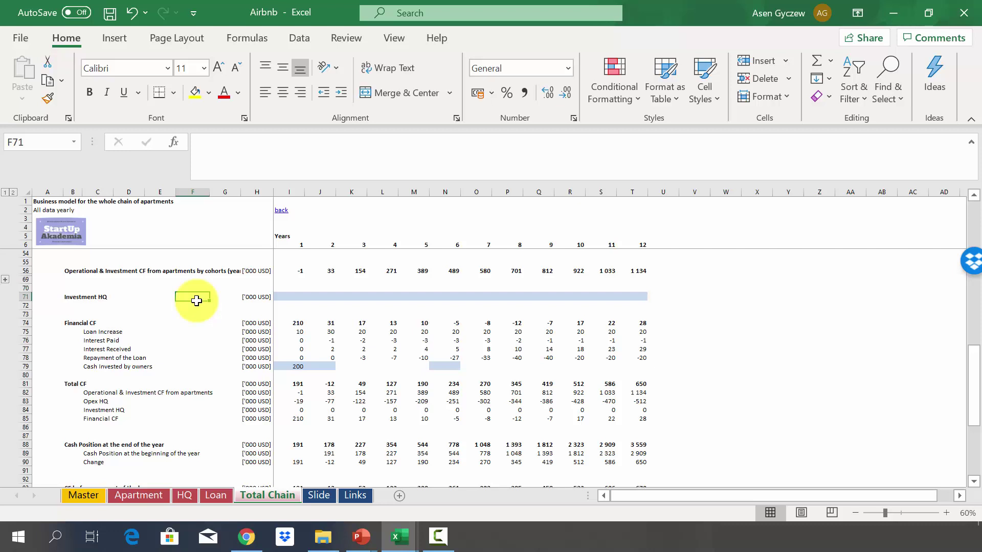
pyautogui.click(419, 367)
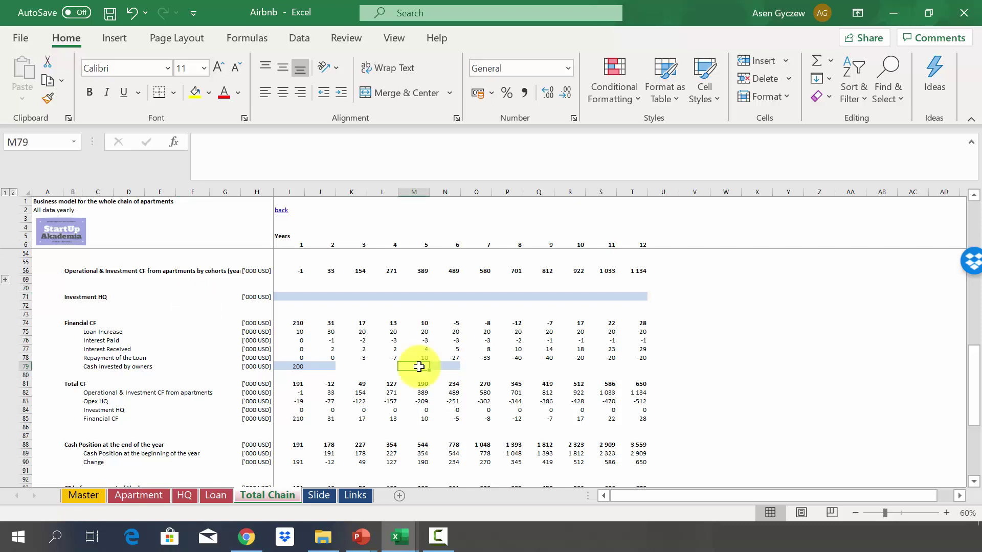